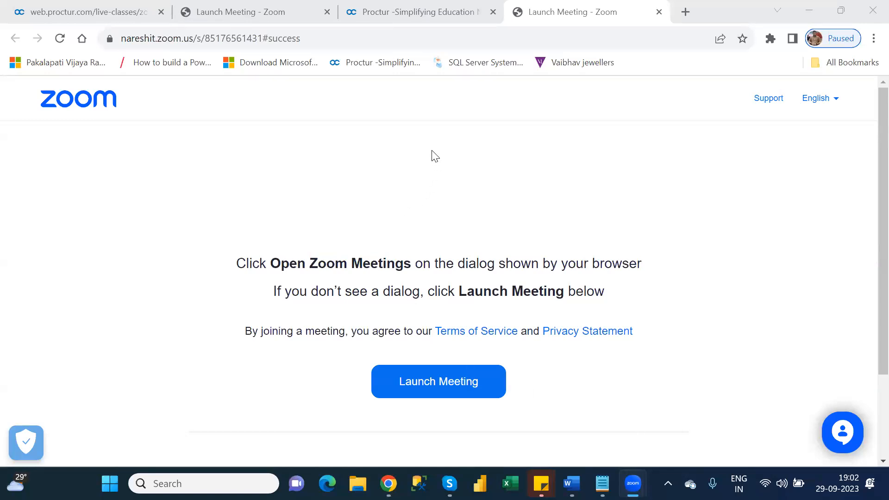
Leave the Zoom launch page for the Chrome window showing the Power Apps Customer table columns.
click(526, 81)
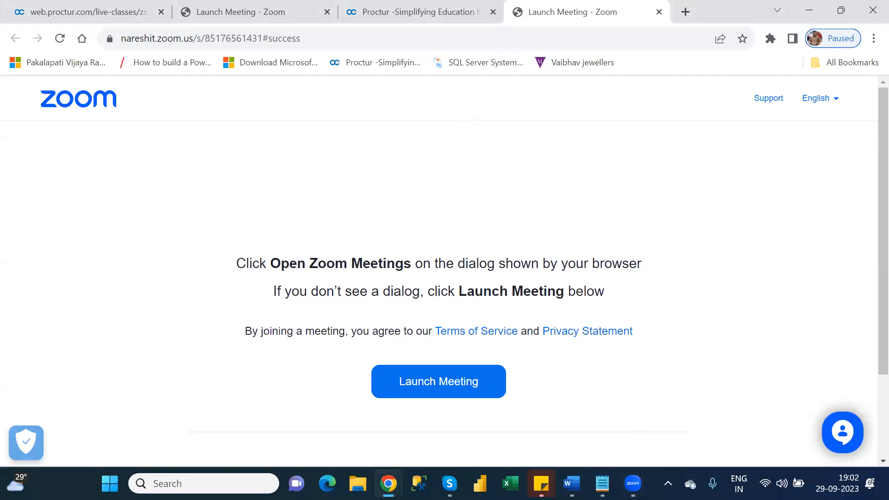
mouse_move(388, 483)
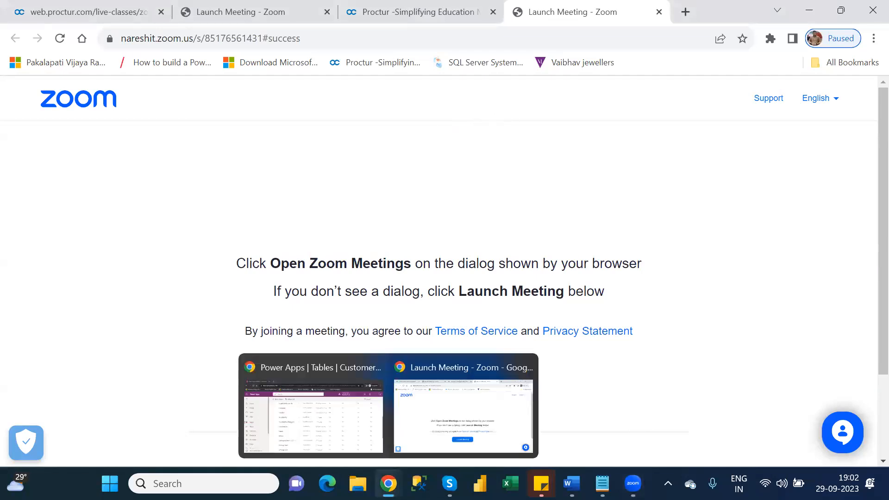
click(345, 426)
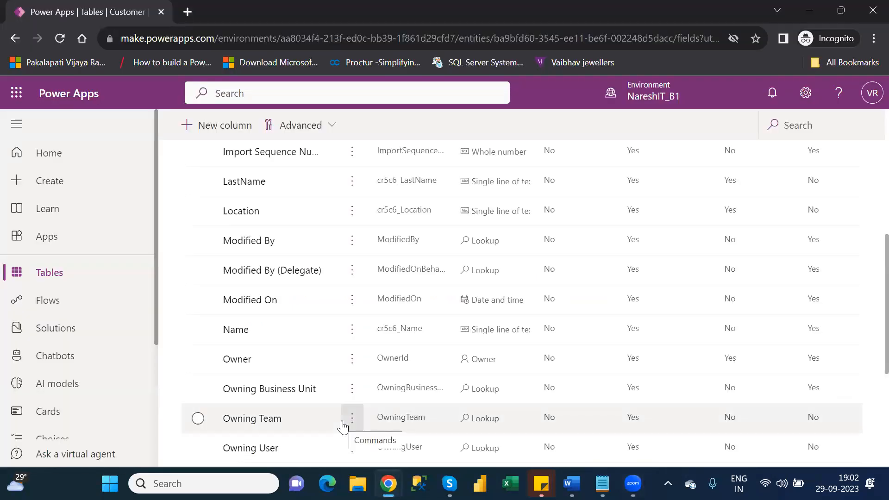
Reload the Customer table's columns page to list LastName, Location, Name and the other columns.
click(60, 38)
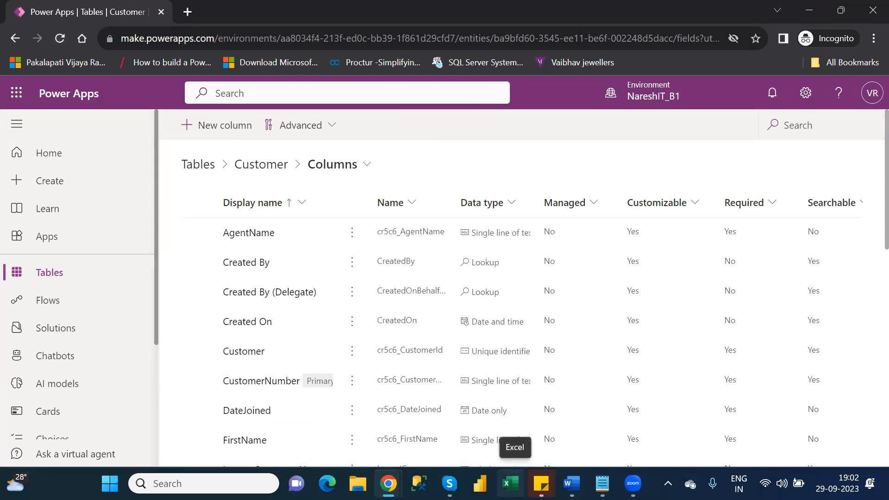
click(511, 484)
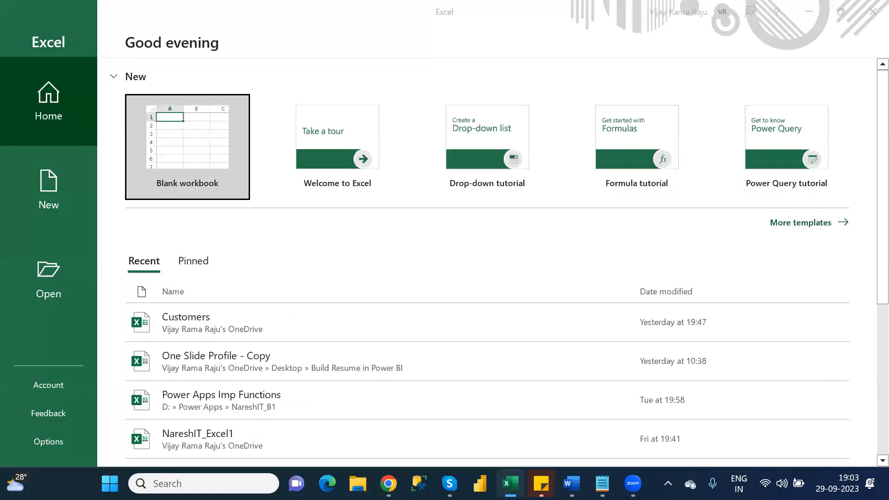
right_click(510, 483)
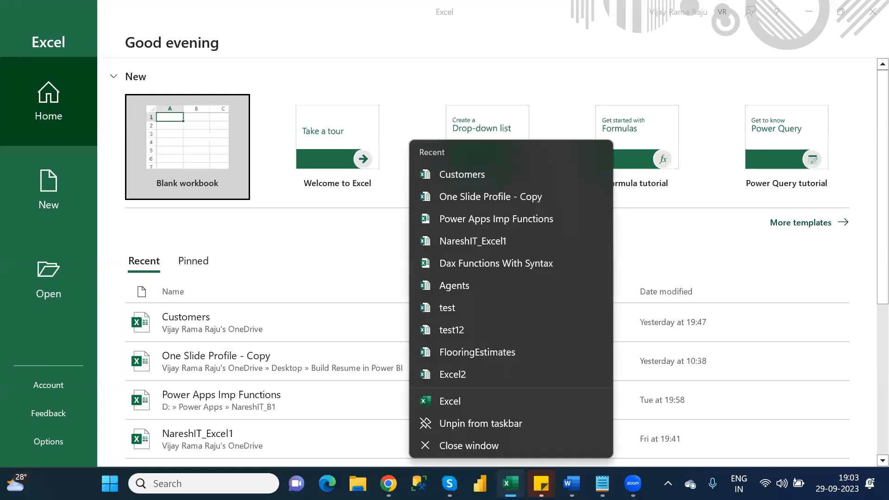
click(648, 254)
click(872, 11)
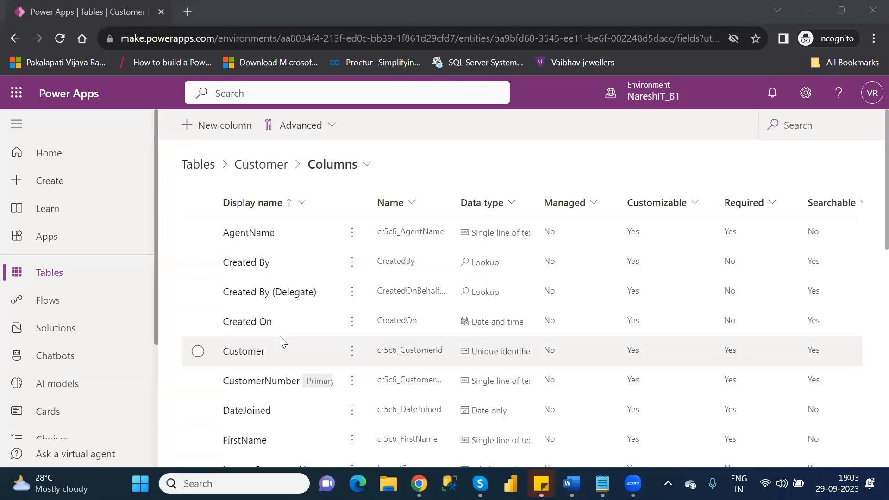
Filter the Tables list by 'custo', select the Customer table, and bring up File Explorer.
click(189, 173)
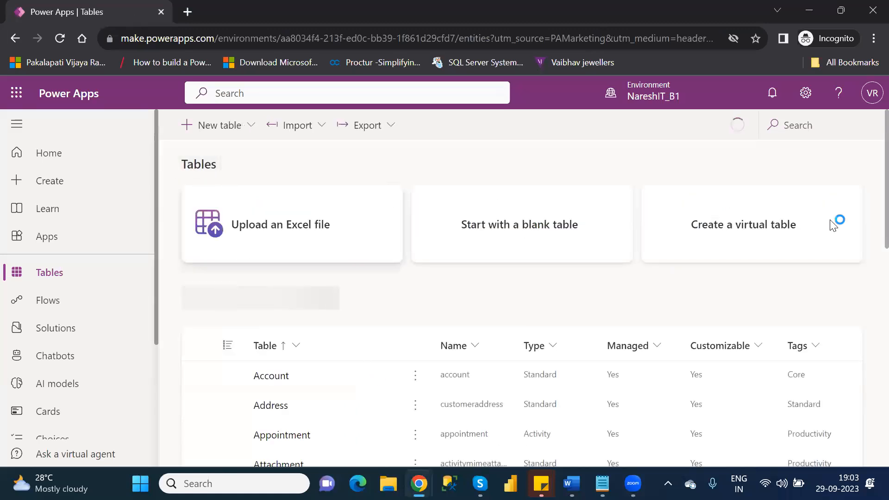
click(793, 121)
text(custo)
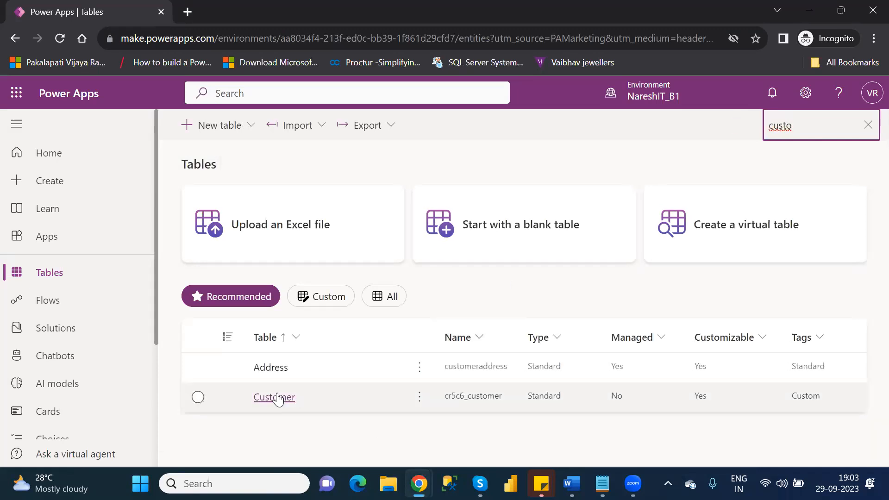
click(199, 397)
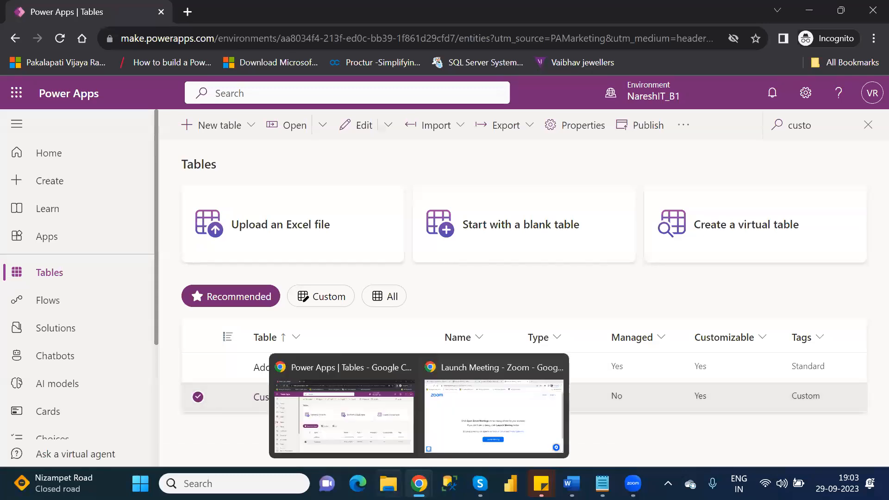
click(388, 484)
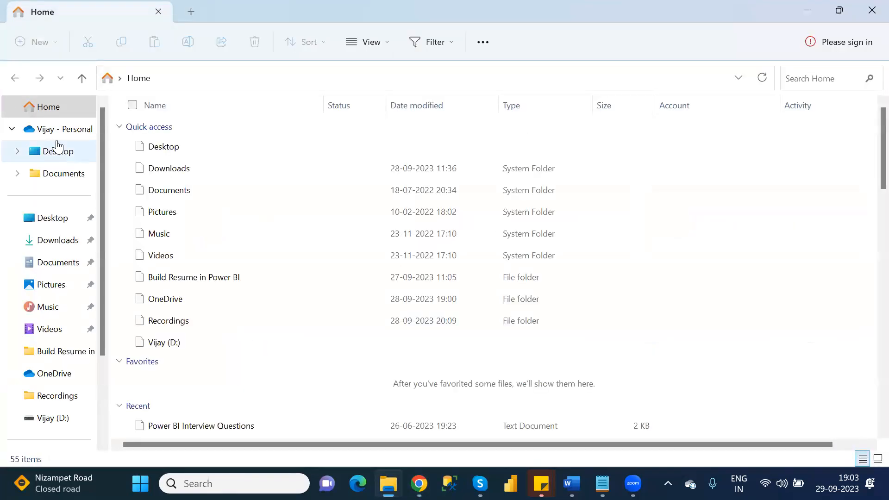
Find the Customers workbook in the personal OneDrive folder, then return to Power Apps.
click(65, 133)
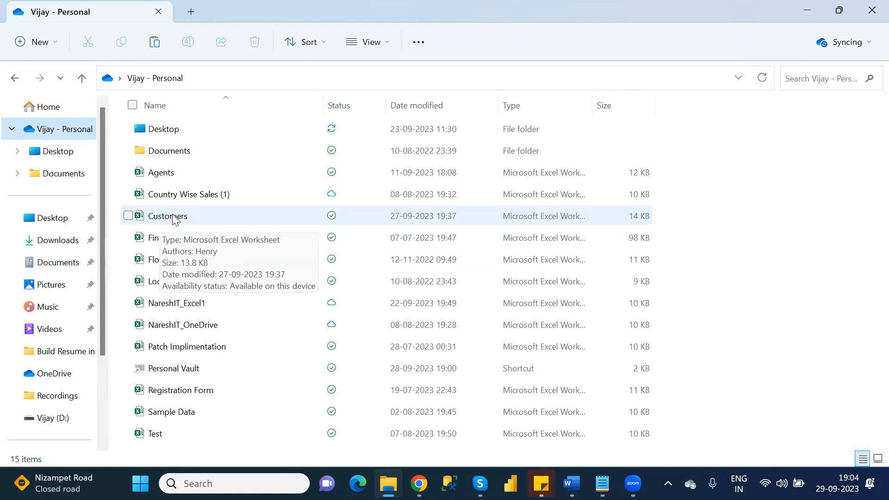
key(alt+Tab)
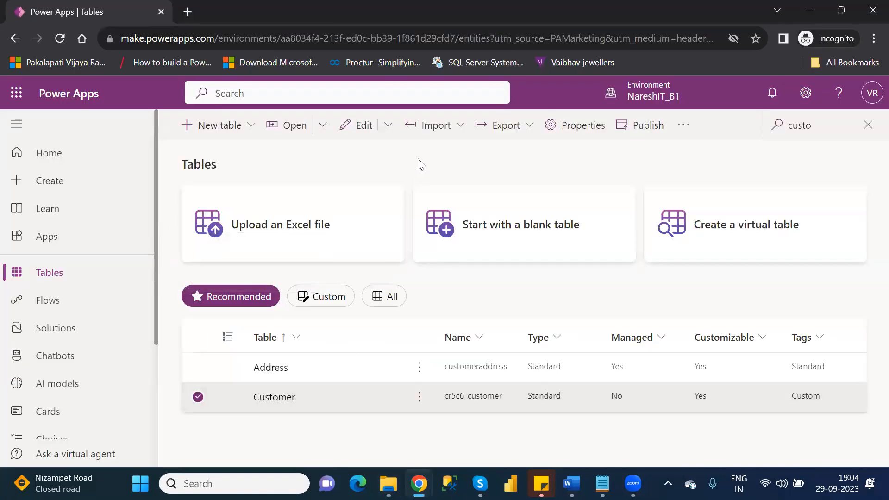
Try importing Excel data into Customer, then dismiss the 'Import failed' error and close the panel.
click(530, 134)
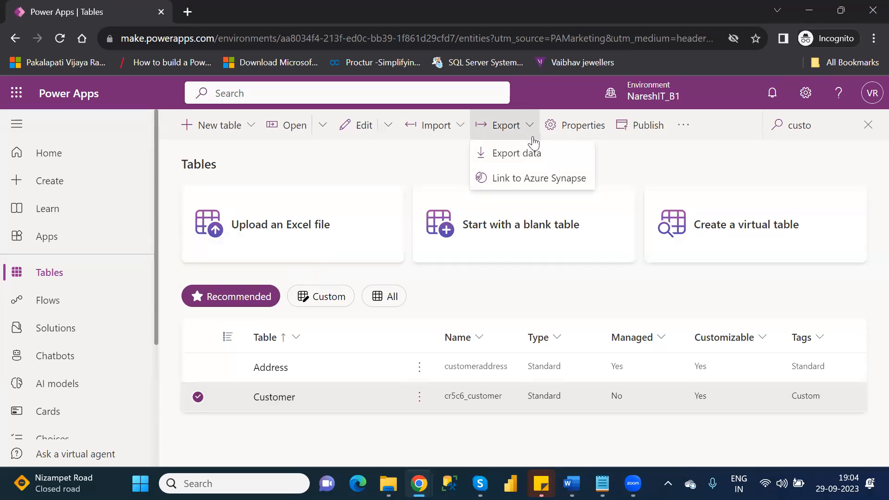
click(460, 134)
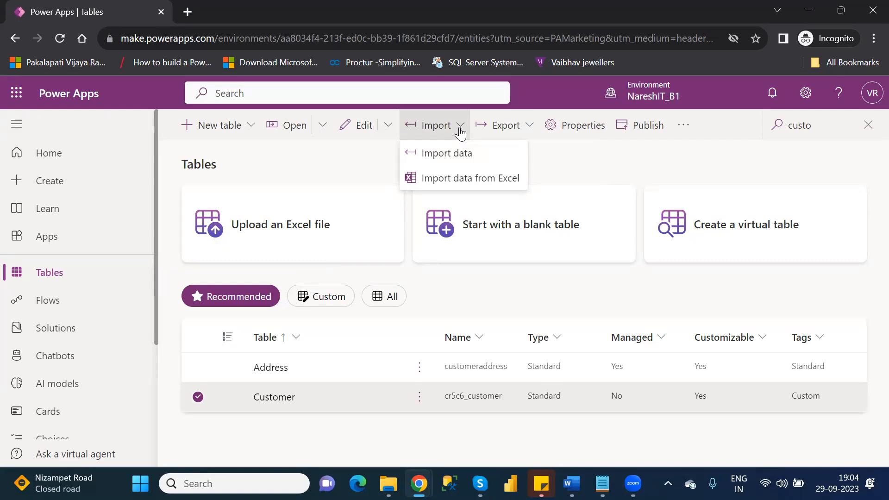
click(472, 180)
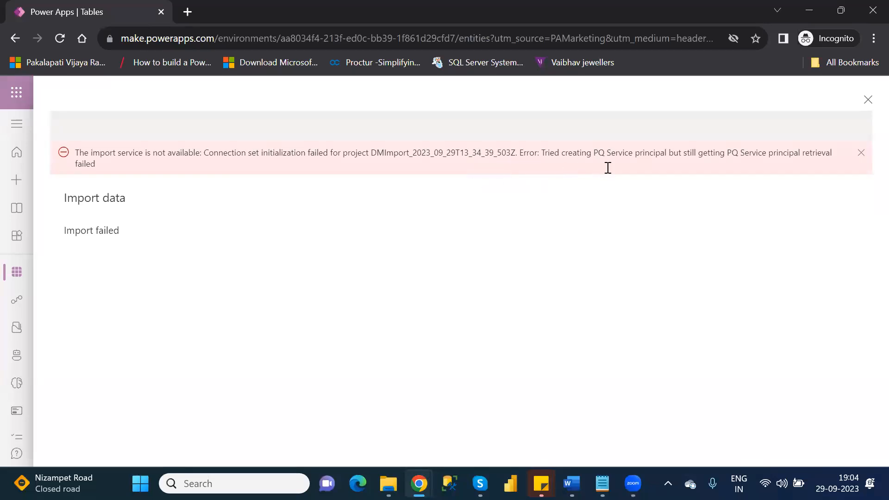
click(861, 154)
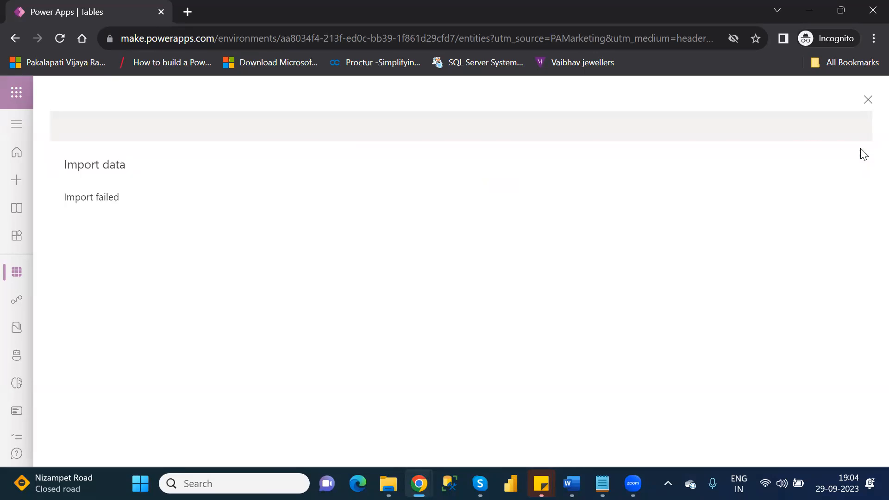
click(869, 101)
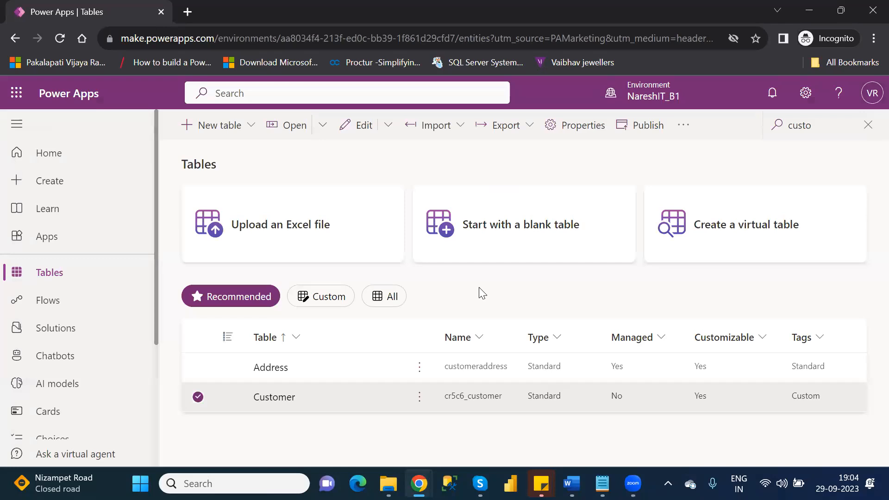
click(452, 134)
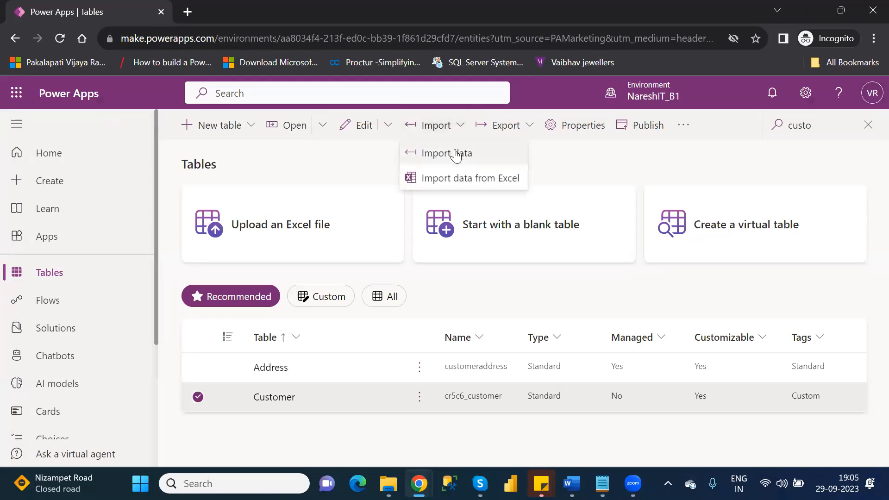
click(457, 153)
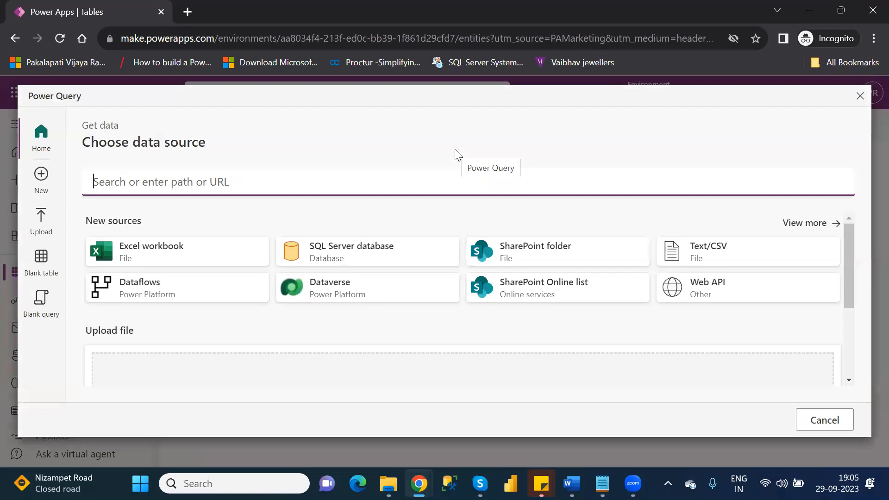
click(860, 96)
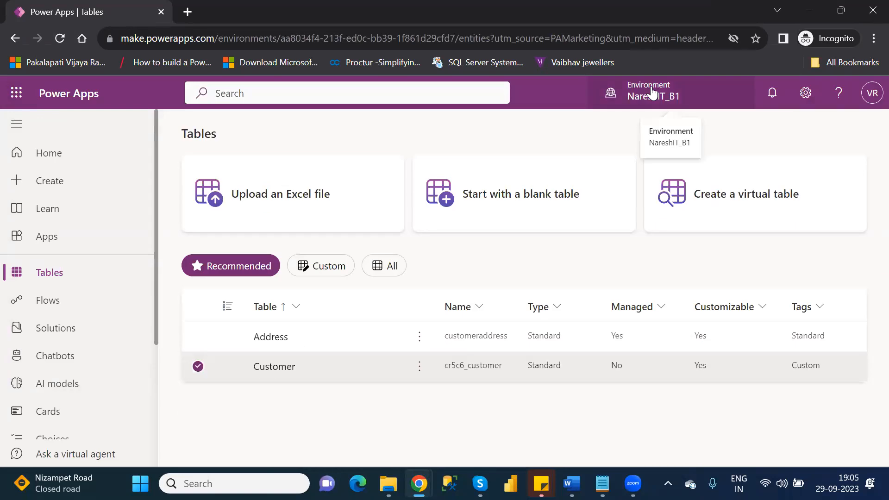
click(653, 93)
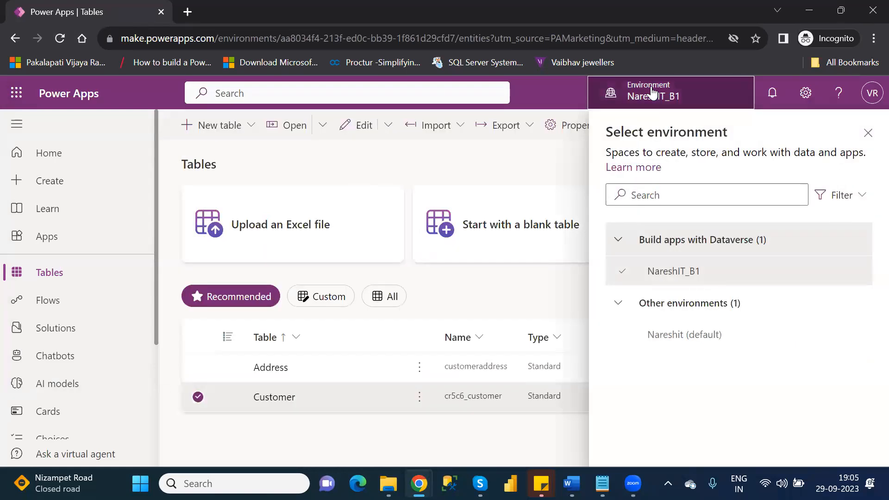
click(495, 131)
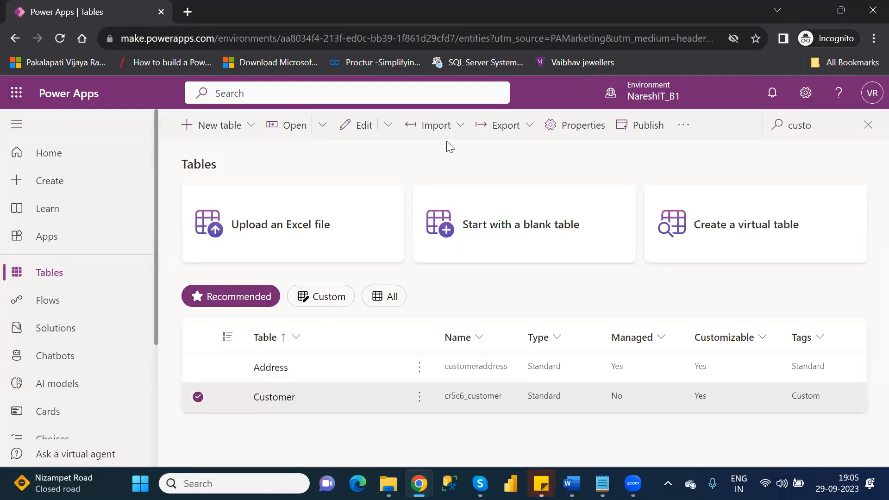
click(456, 131)
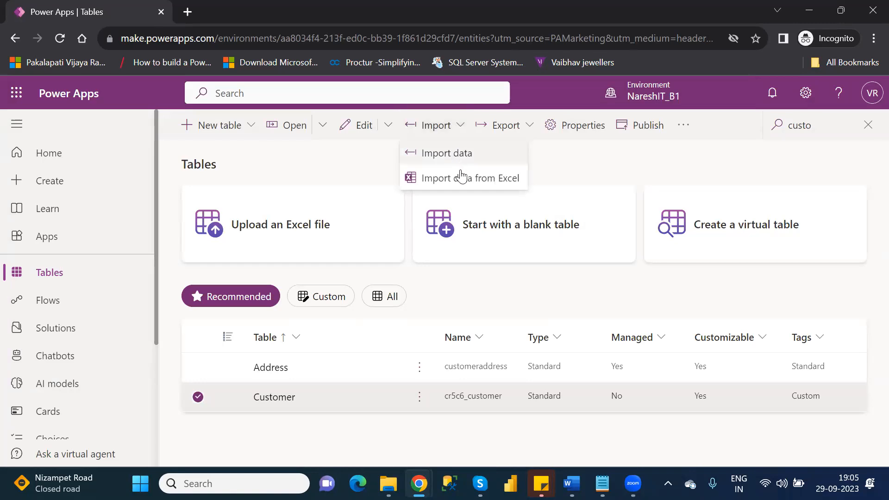
Open the Excel import page and start uploading a file for the Customer row.
click(464, 183)
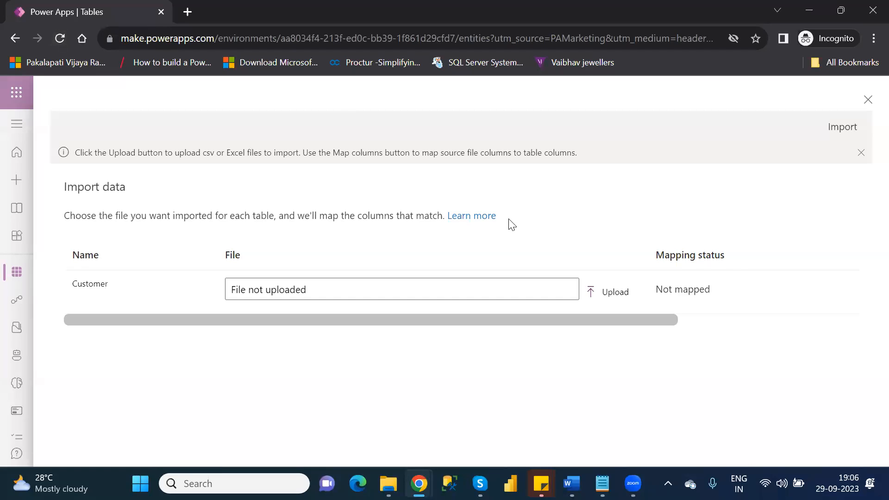
click(614, 296)
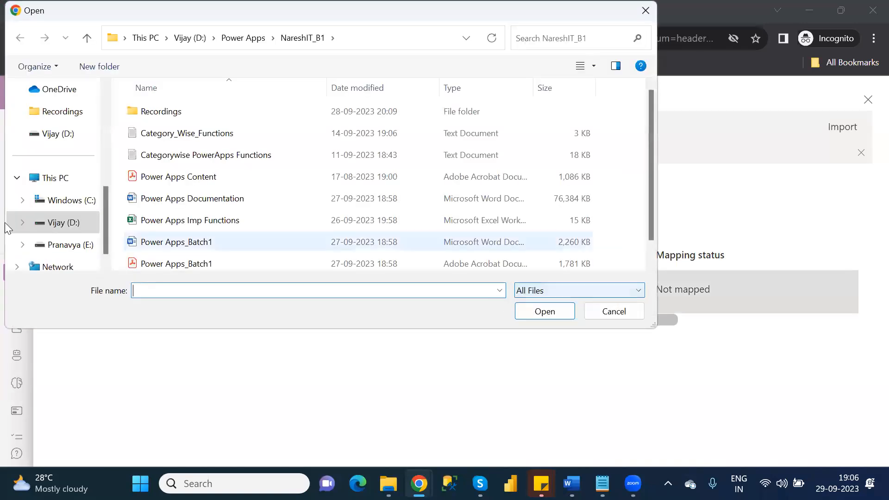
Upload Customers.xlsx from the personal OneDrive folder as the Customer import file.
click(106, 111)
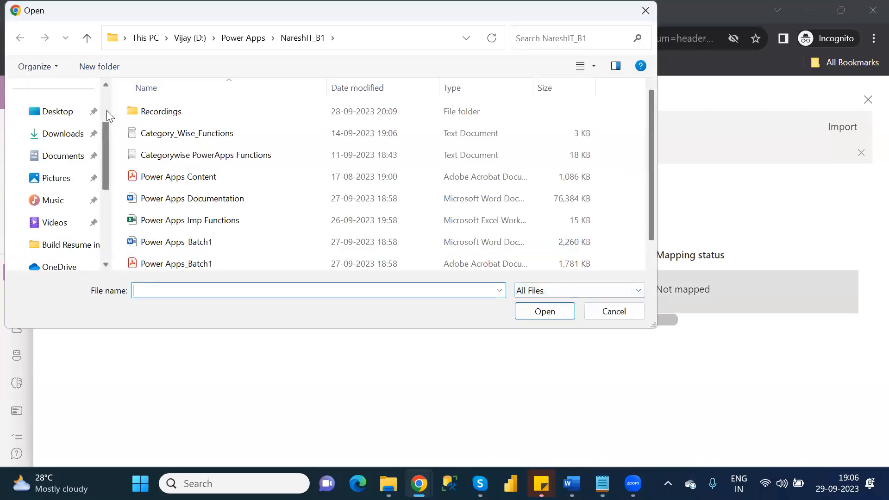
click(102, 101)
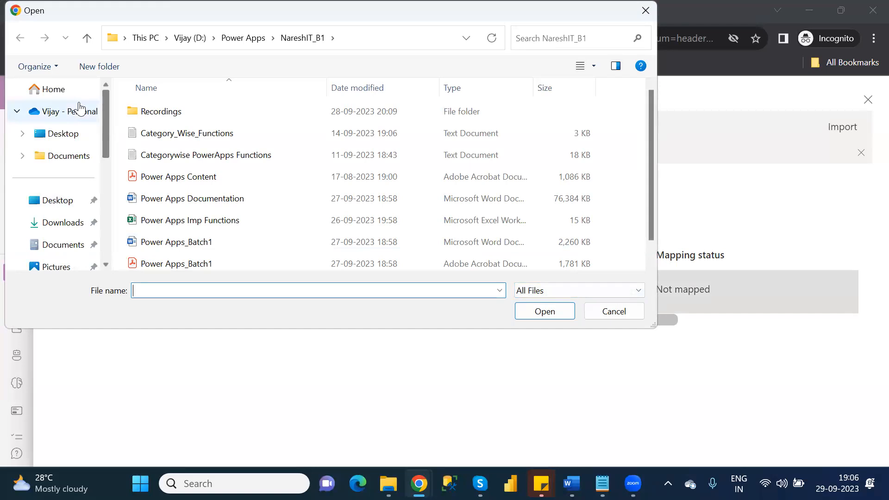
click(57, 111)
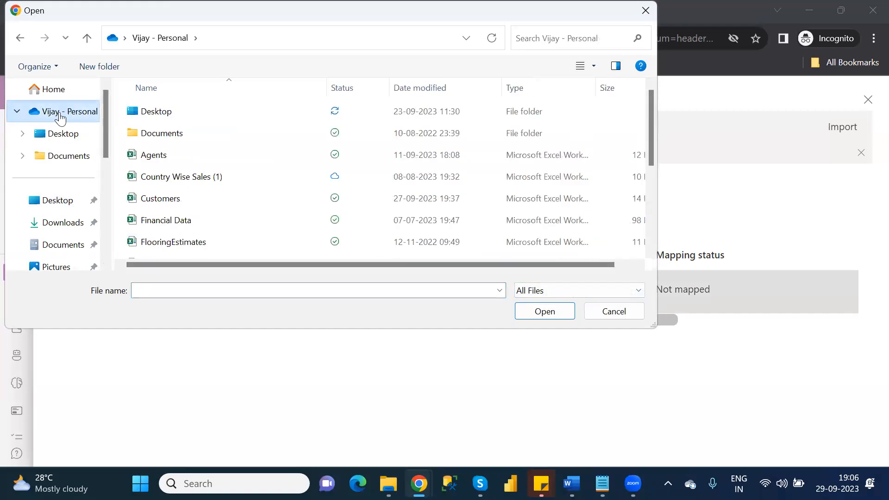
click(168, 199)
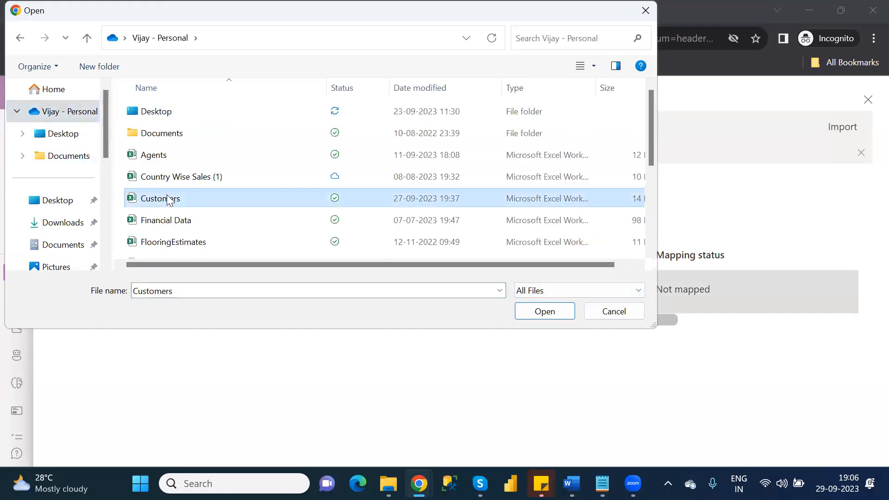
click(549, 315)
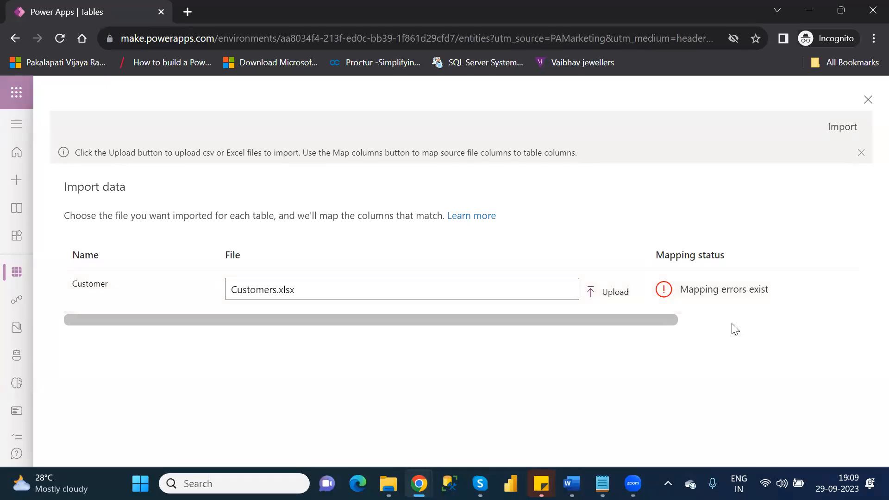
scroll(733, 326, right, 5)
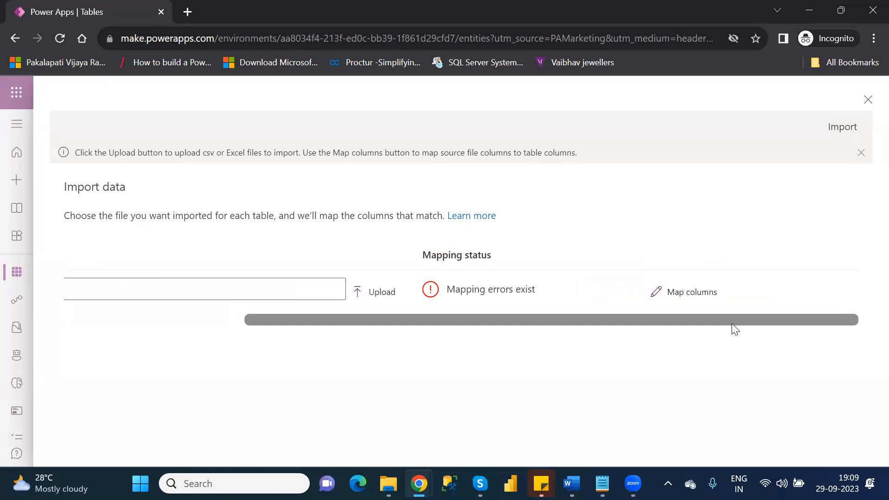
Open column mapping and map AgentName to the AgentName source column.
click(687, 296)
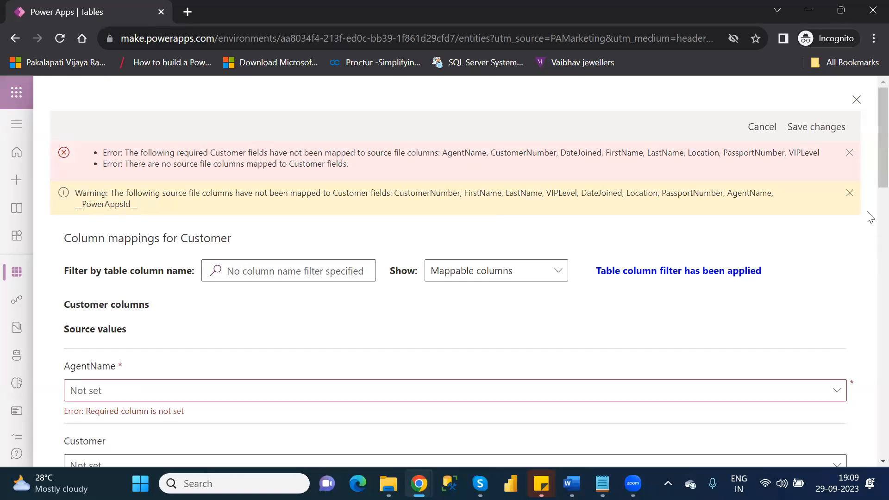
drag(868, 168, 867, 204)
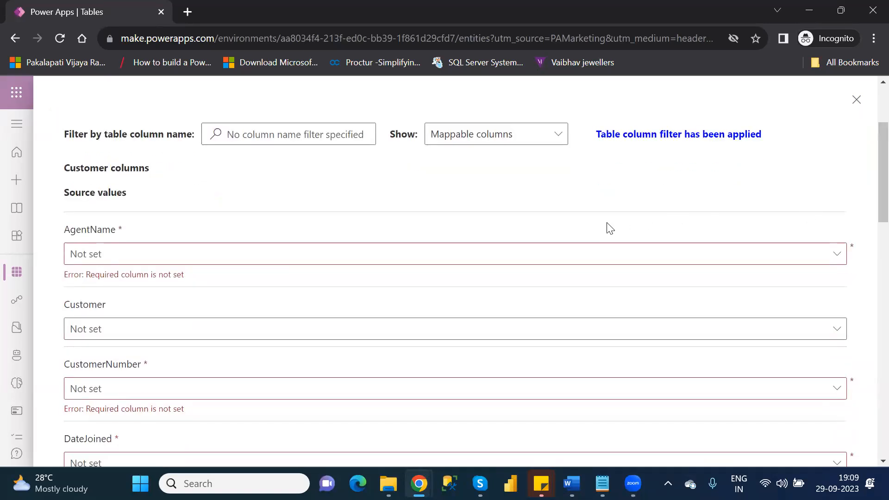
click(833, 255)
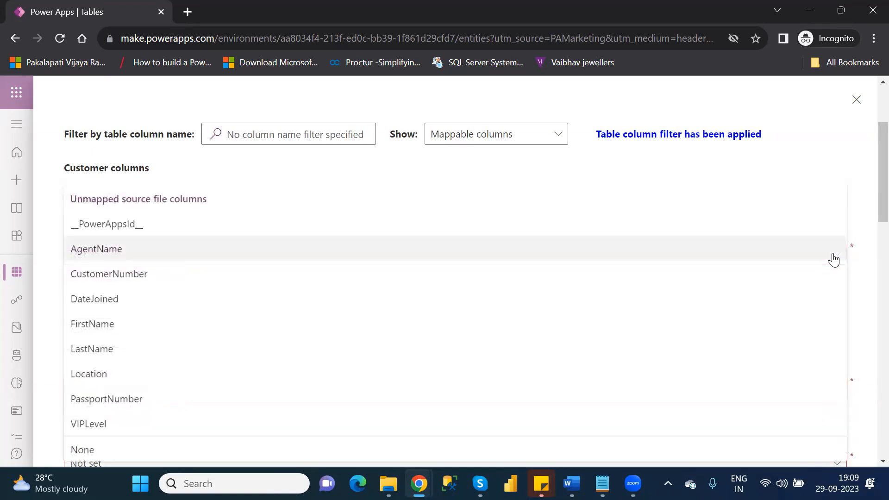
click(820, 152)
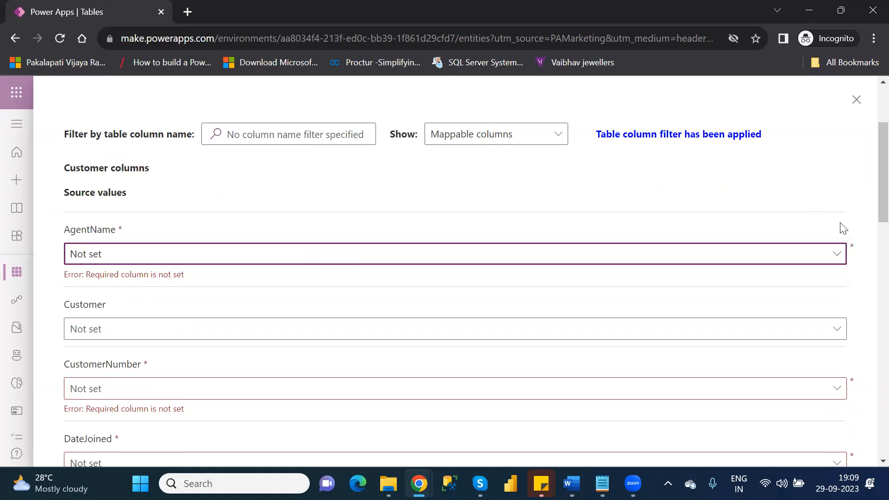
click(842, 259)
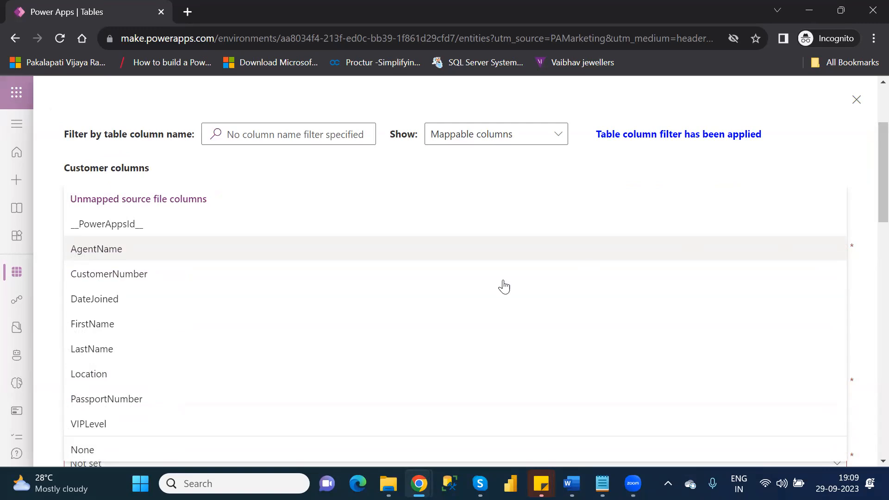
click(172, 258)
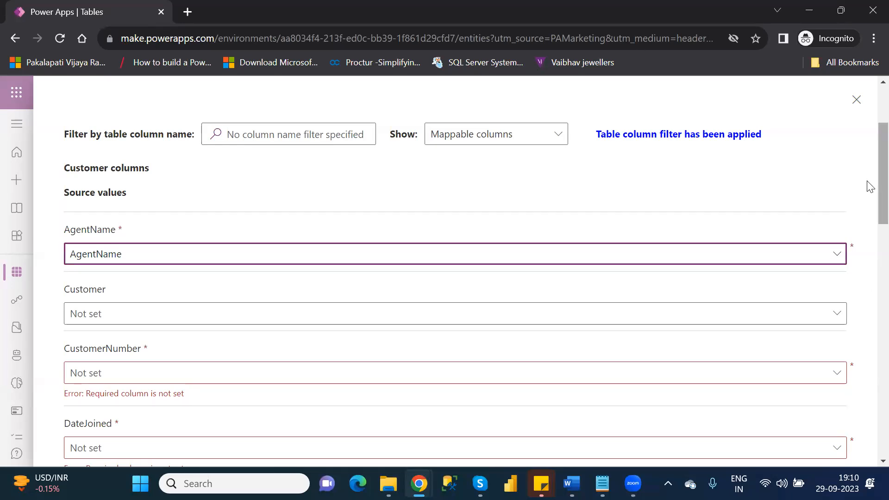
Map CustomerNumber and DateJoined to their same-named source columns.
scroll(868, 199, down, 2)
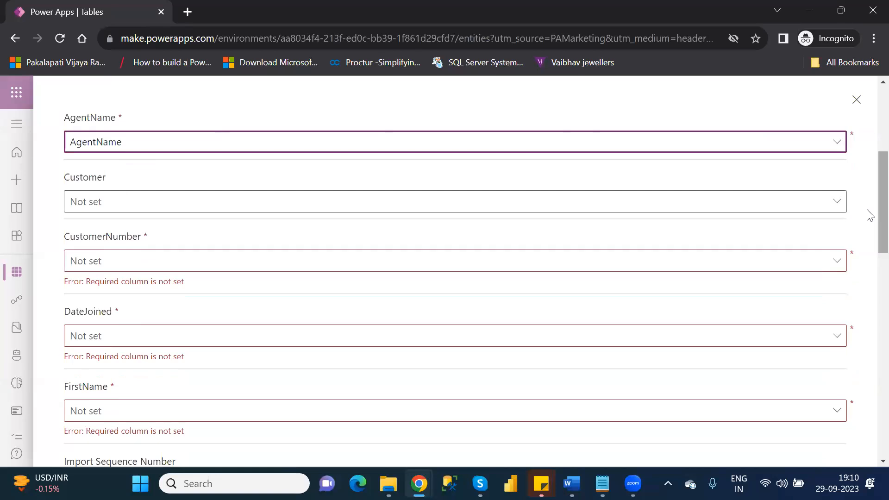
click(833, 268)
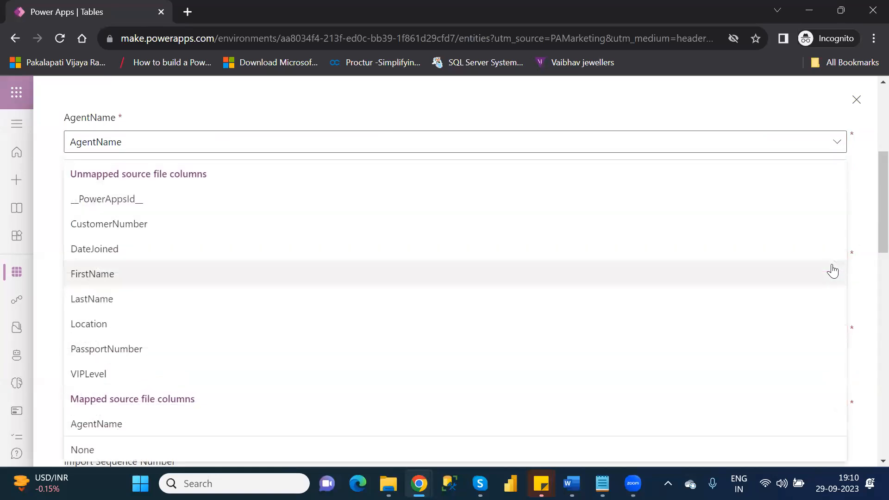
click(592, 224)
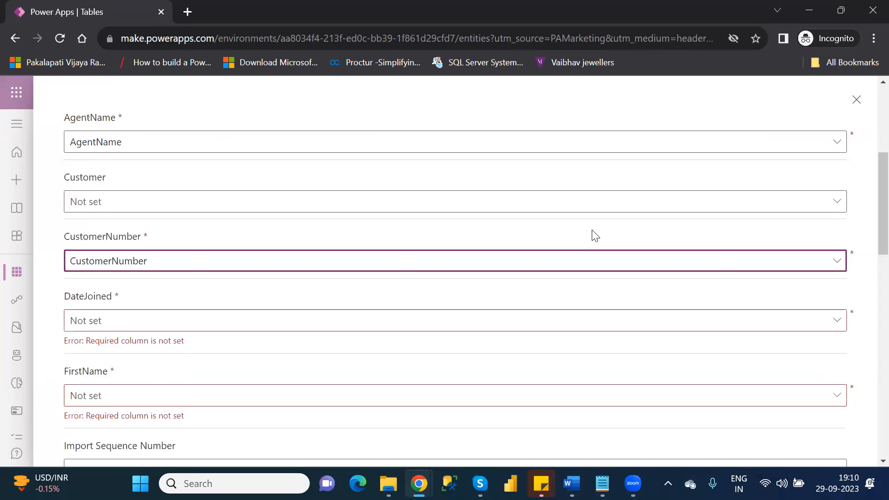
click(835, 329)
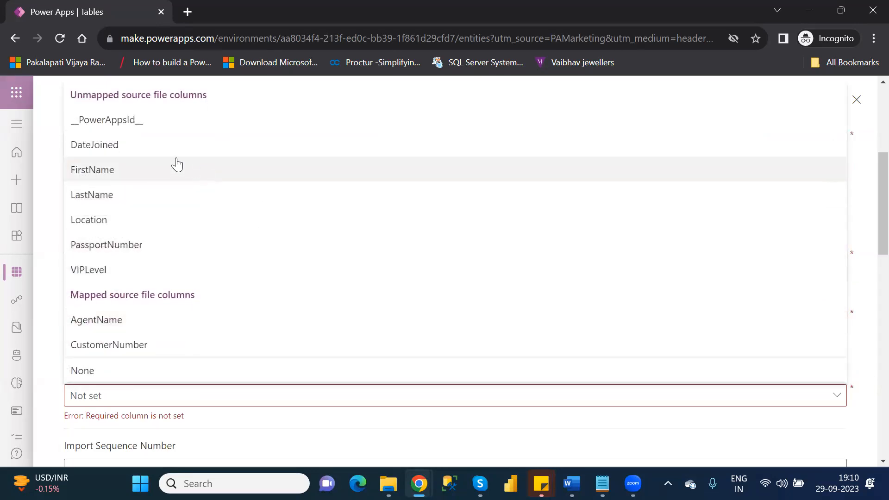
click(151, 157)
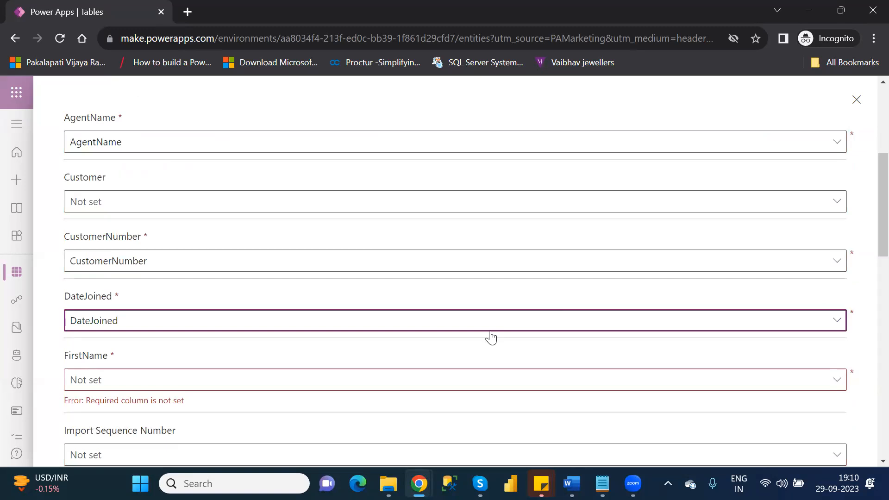
Map FirstName, LastName and Location to their same-named Customers.xlsx columns.
scroll(867, 282, down, 4)
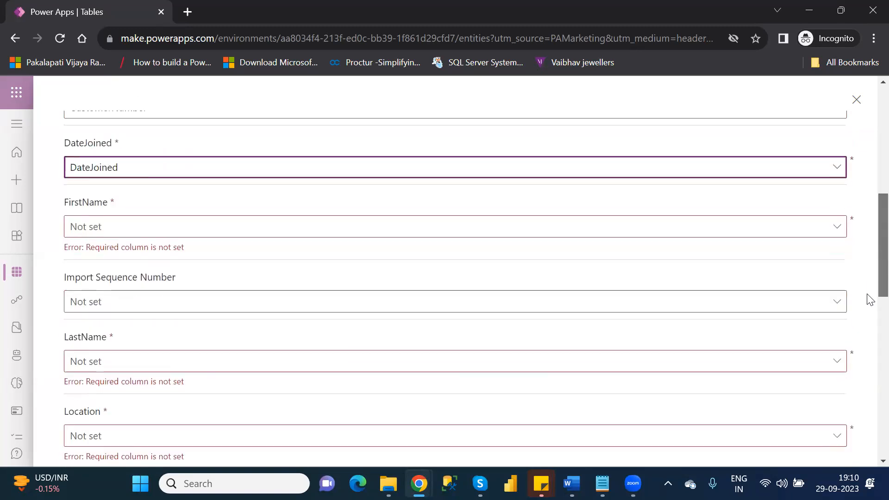
click(794, 200)
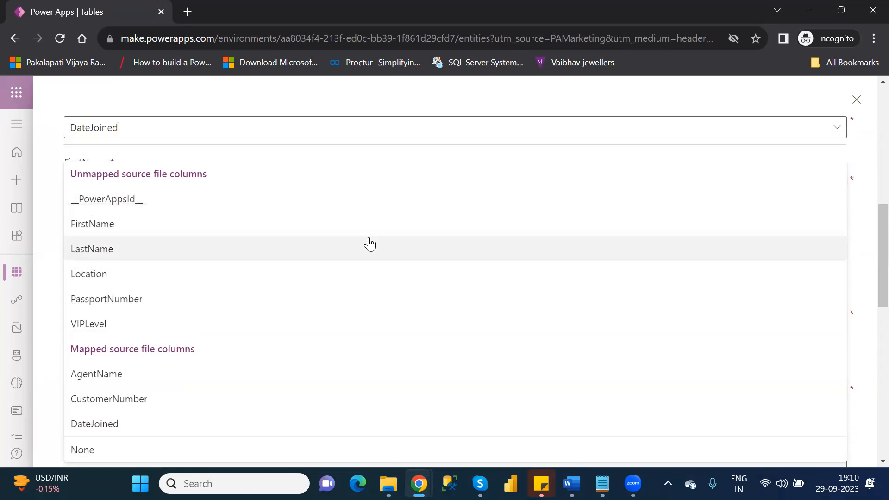
click(55, 204)
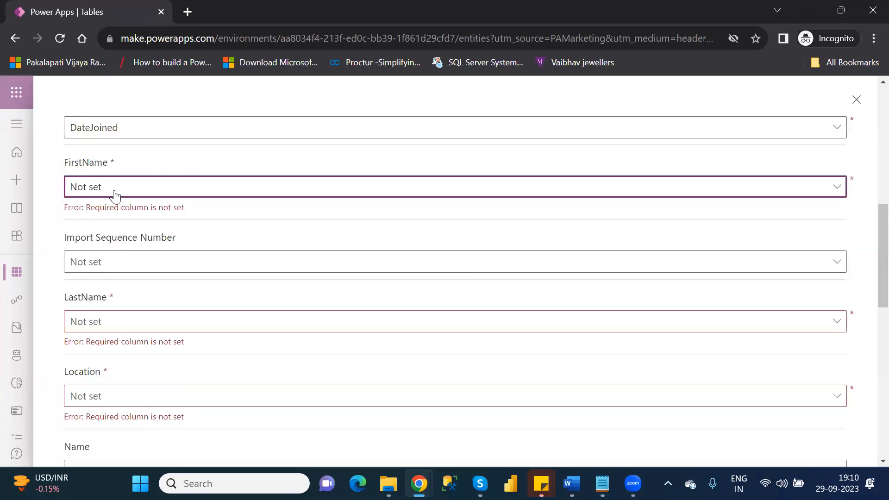
click(499, 197)
click(240, 233)
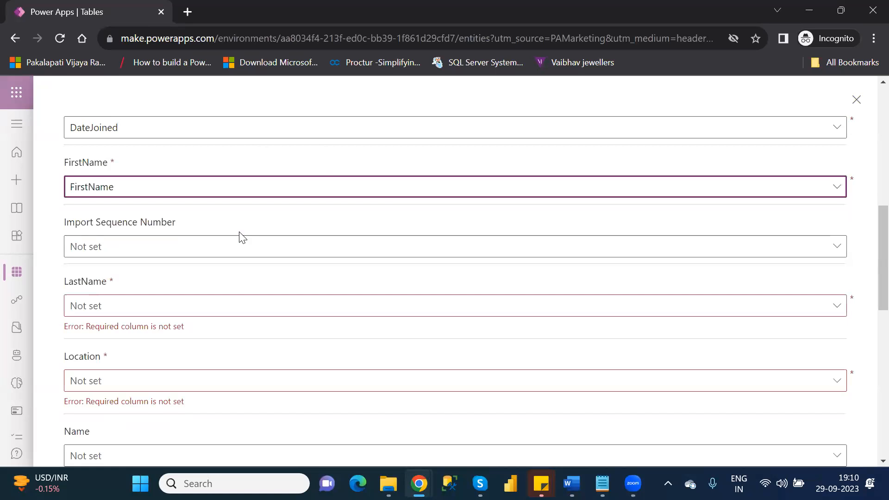
click(429, 304)
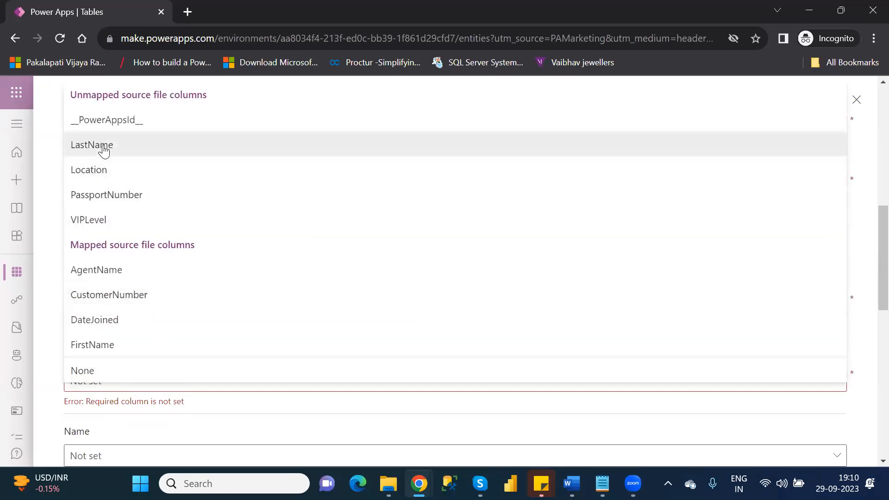
click(104, 150)
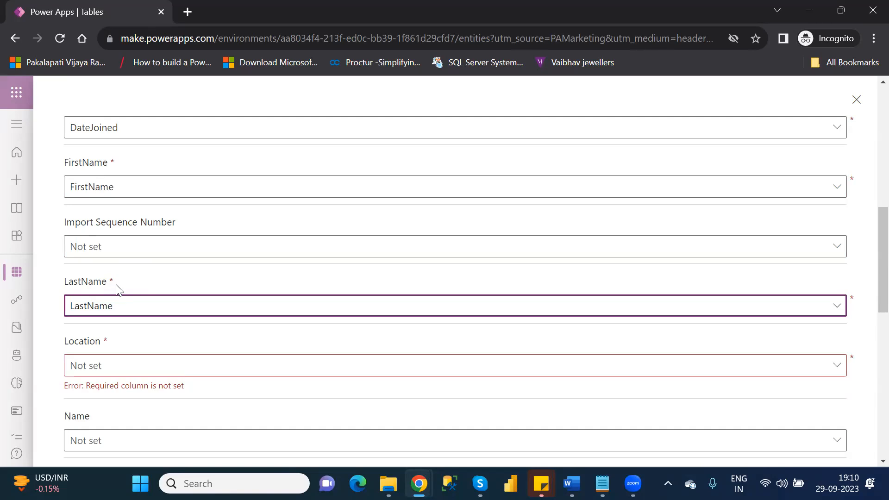
click(625, 368)
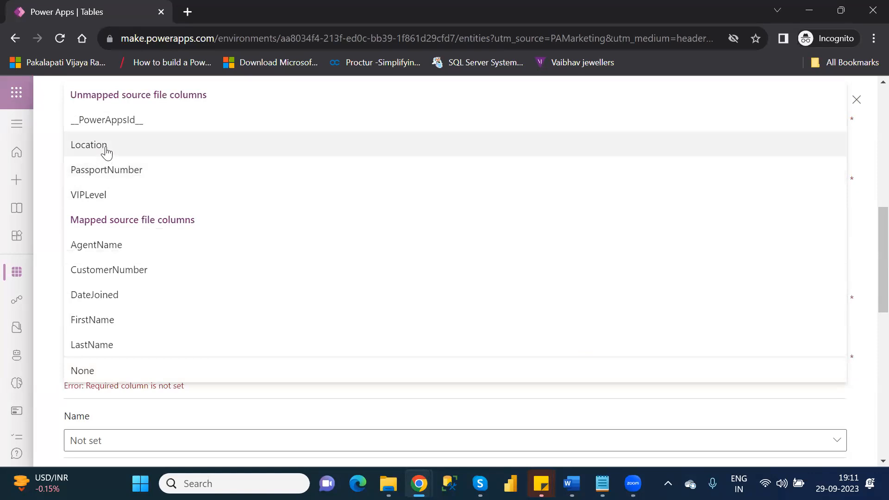
click(107, 151)
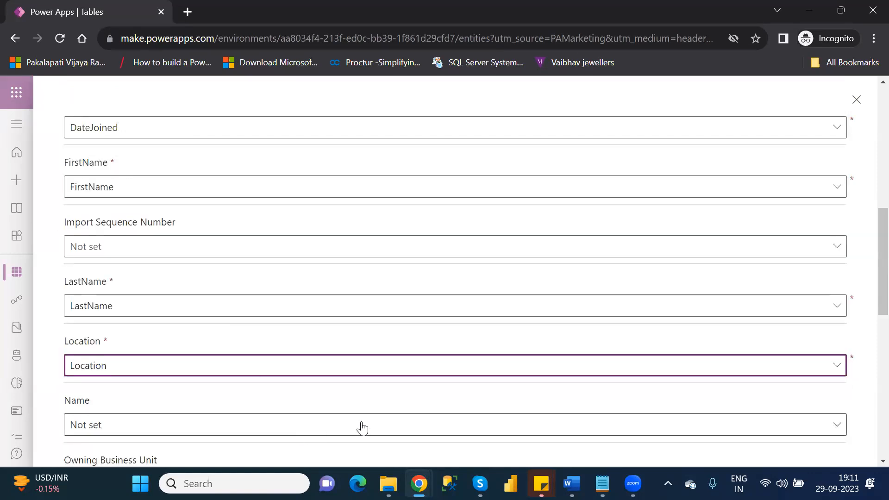
Map PassportNumber and VIPLevel to their matching source columns, then return to the top of the list.
scroll(867, 345, down, 2)
scroll(868, 348, down, 1)
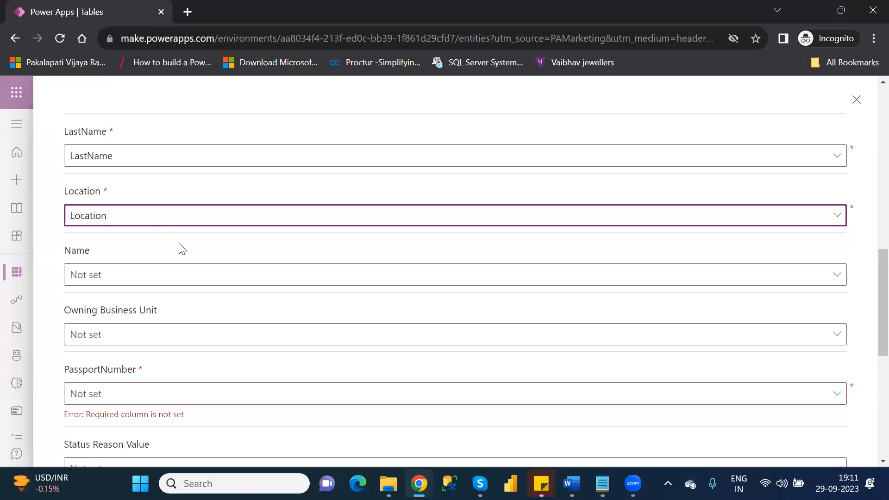
click(833, 397)
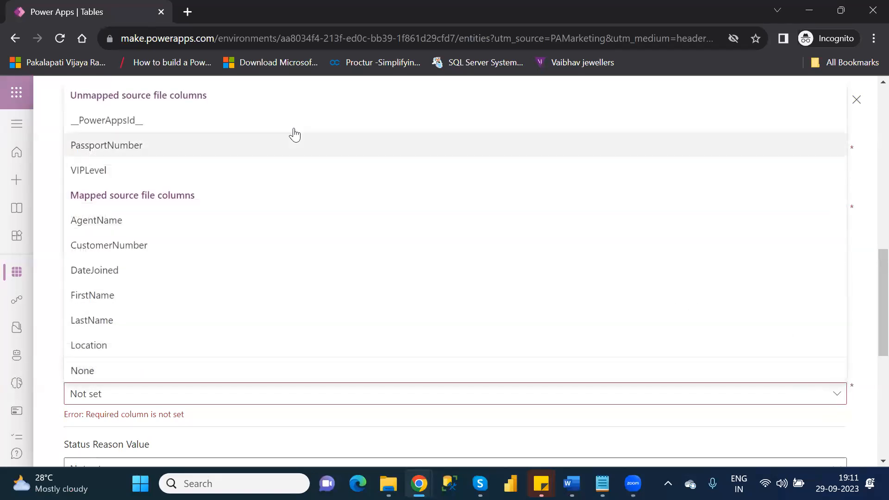
click(232, 148)
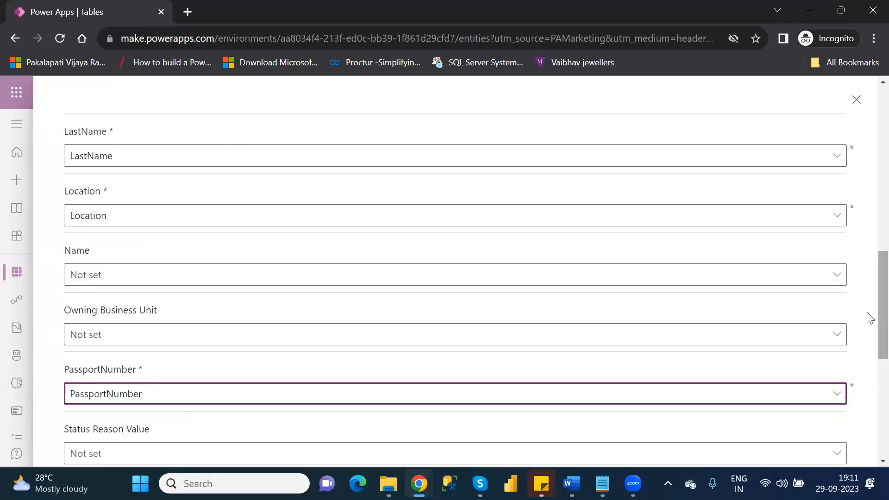
scroll(868, 352, down, 3)
scroll(868, 376, down, 5)
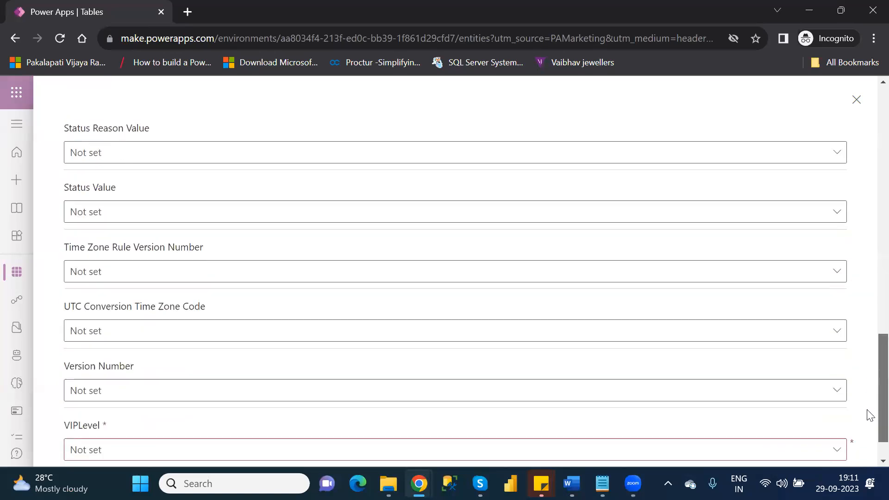
click(809, 401)
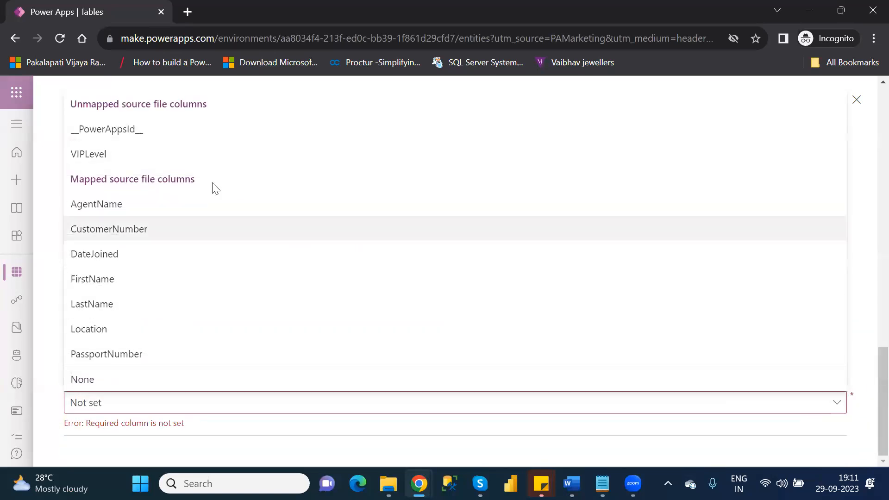
click(116, 156)
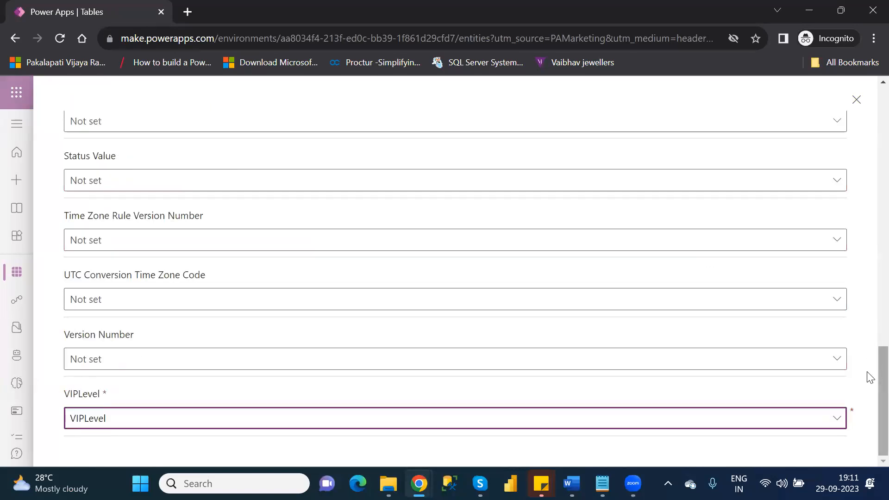
scroll(870, 277, up, 1)
scroll(870, 268, up, 20)
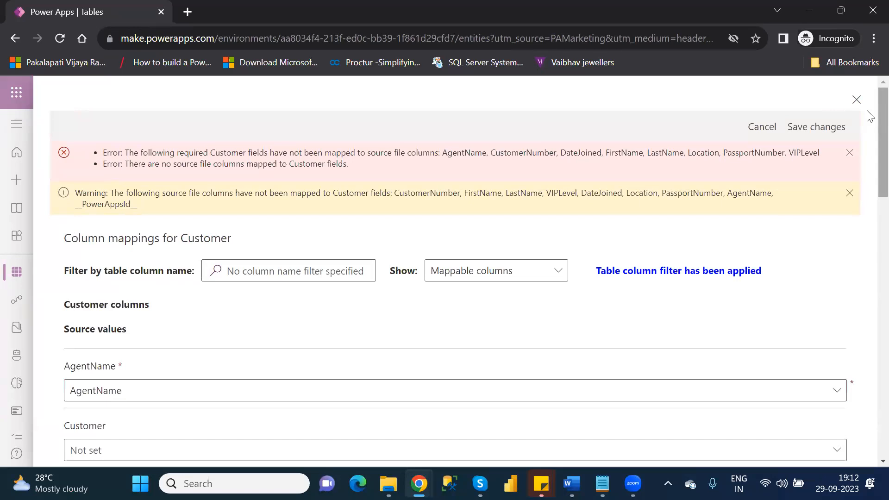
Save the Customer mappings so Customers.xlsx shows only mapping warnings.
click(804, 132)
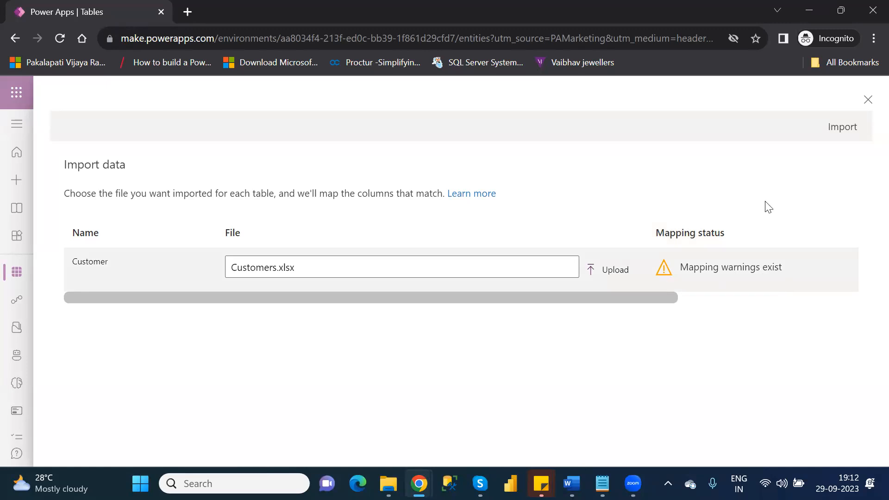
Import Customers.xlsx into the Customer table (43 inserts, 5 errors), then bring File Explorer forward.
click(833, 132)
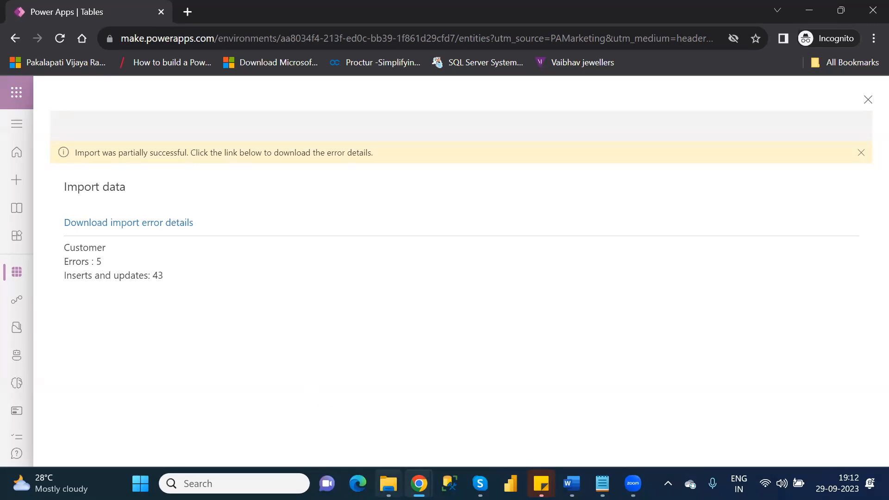
click(389, 483)
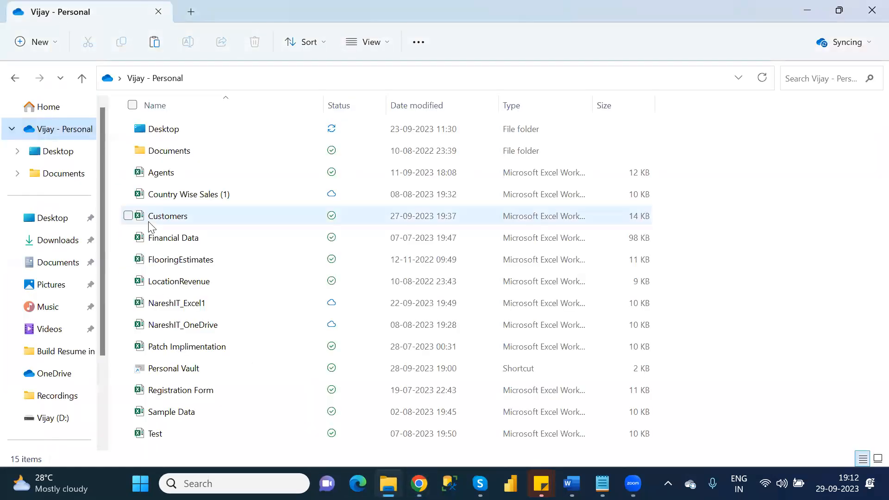
Open the Customers workbook from the OneDrive folder in Excel.
double_click(149, 222)
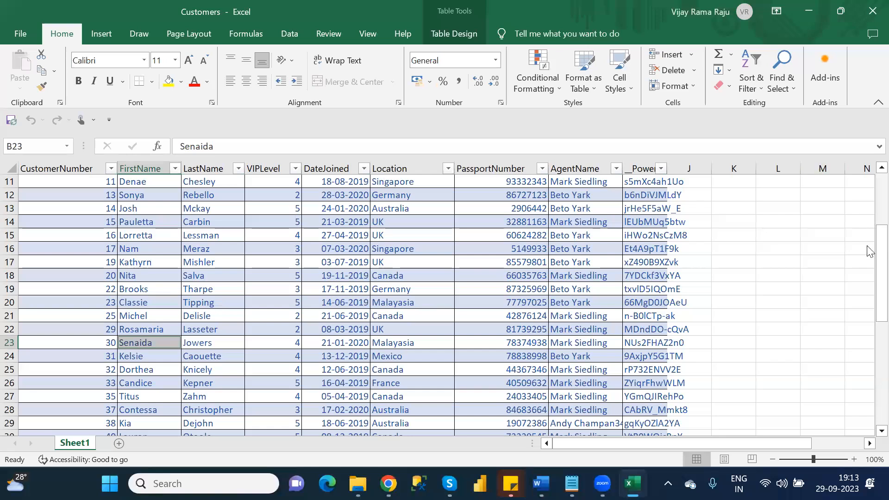
Trim the trailing digits off the overlong customer number in cell A43.
click(868, 274)
scroll(869, 241, up, 3)
drag(869, 203, 869, 396)
click(87, 342)
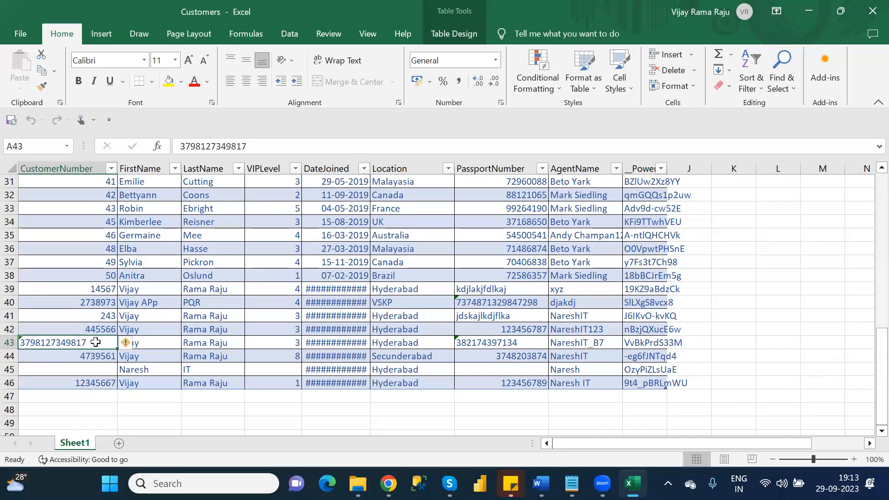
double_click(95, 342)
key(BackSpace)
key(BackSpace)
key(BackSpace)
key(BackSpace)
key(BackSpace)
key(BackSpace)
key(BackSpace)
key(Return)
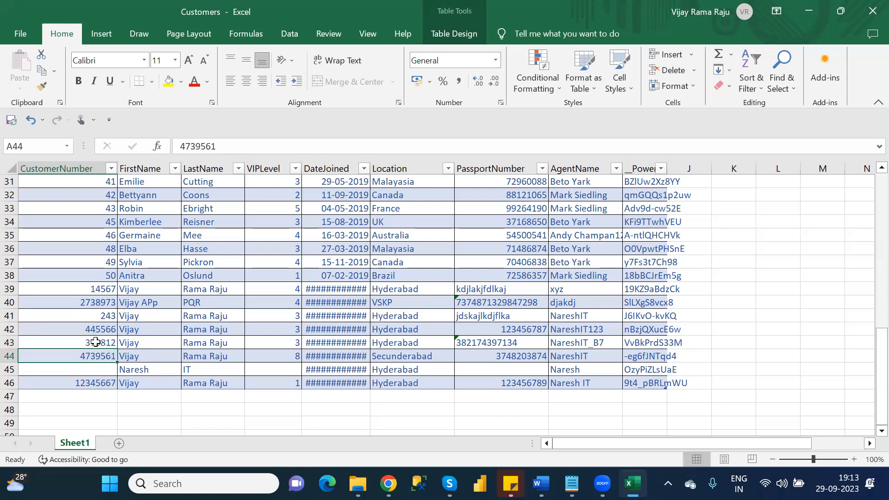
Enter 1234 as the missing customer number in A45 and close the workbook.
click(103, 374)
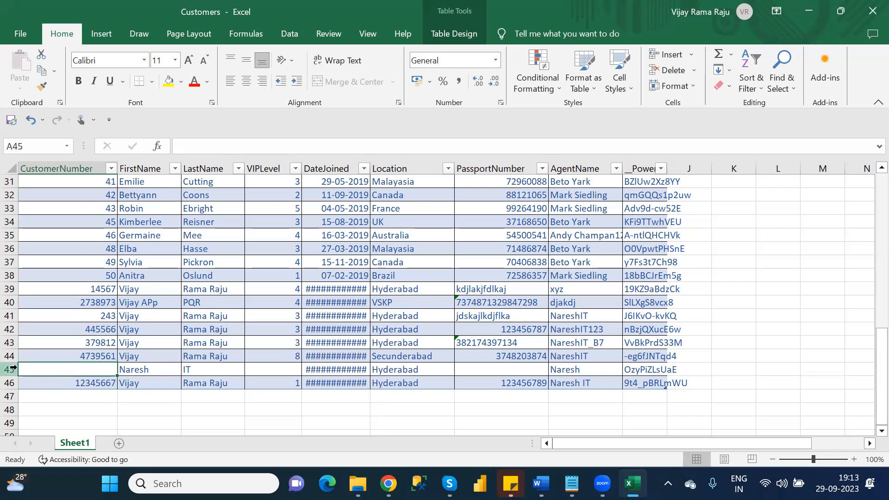
text(1234)
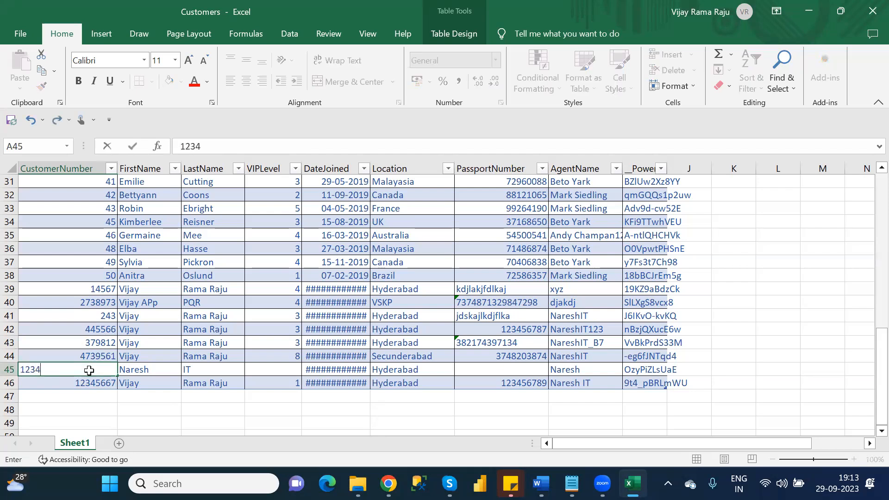
key(Return)
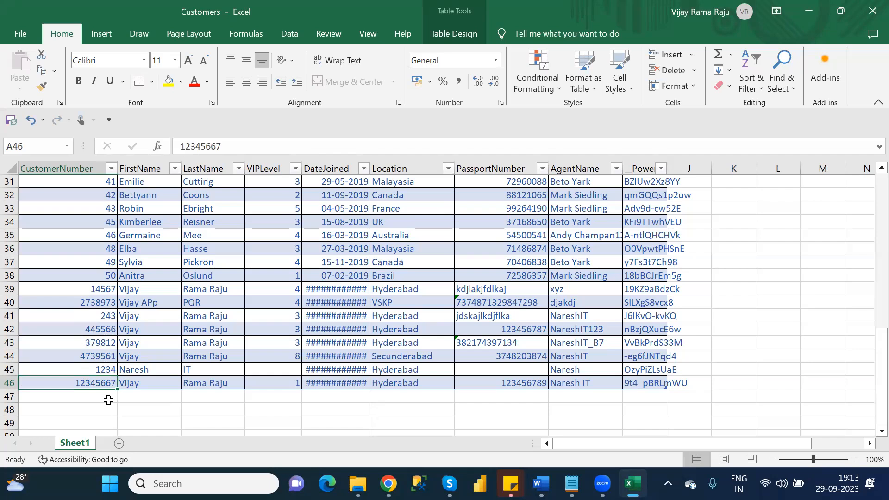
click(124, 314)
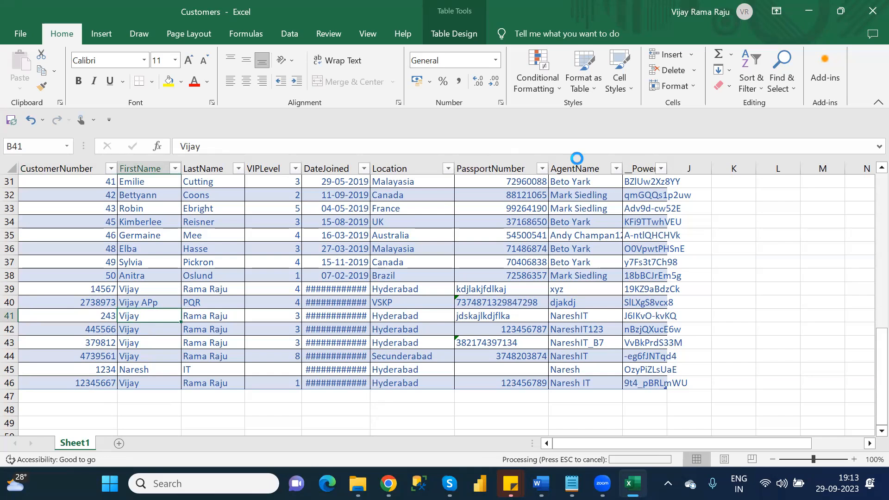
click(868, 15)
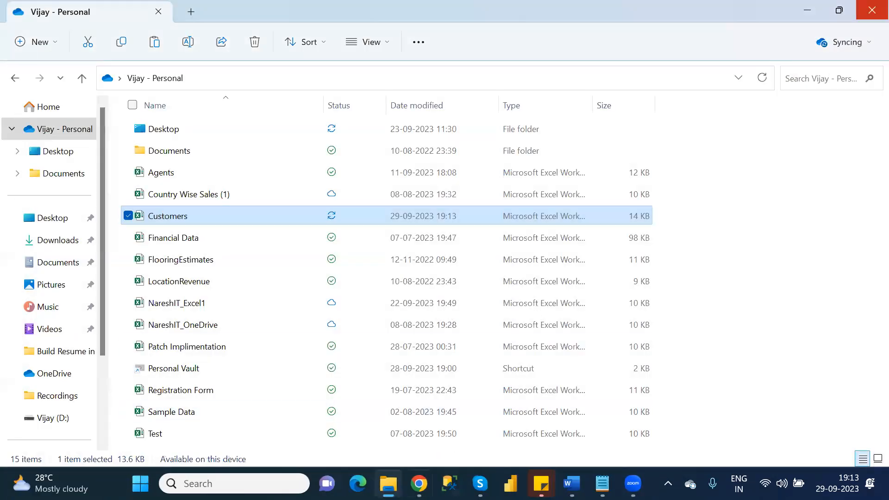
Download the Customer import error details as a ZIP into the Downloads folder.
mouse_move(419, 483)
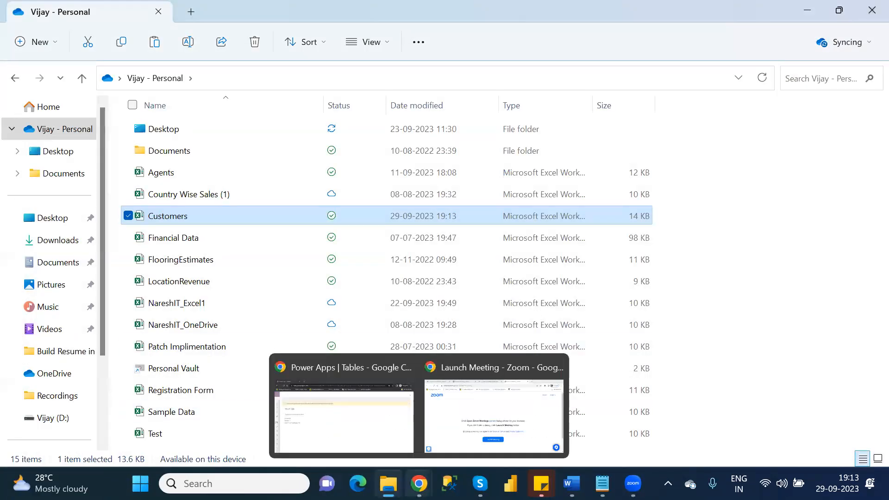
click(375, 445)
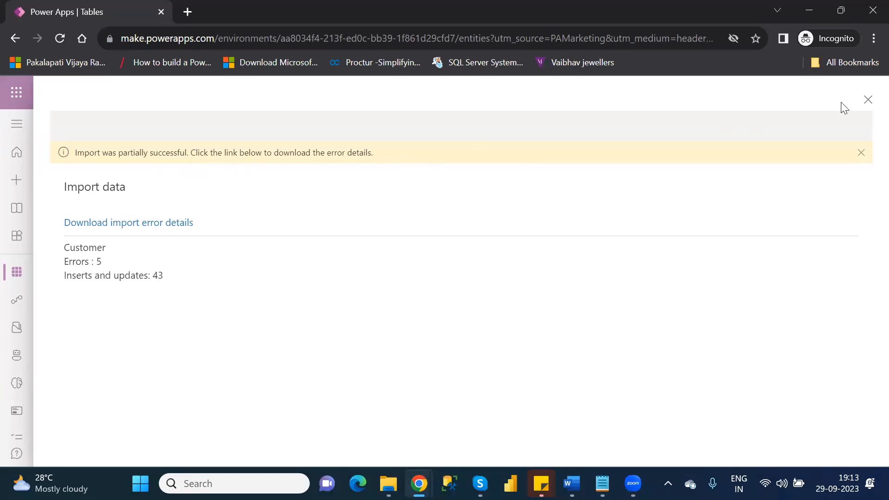
click(129, 224)
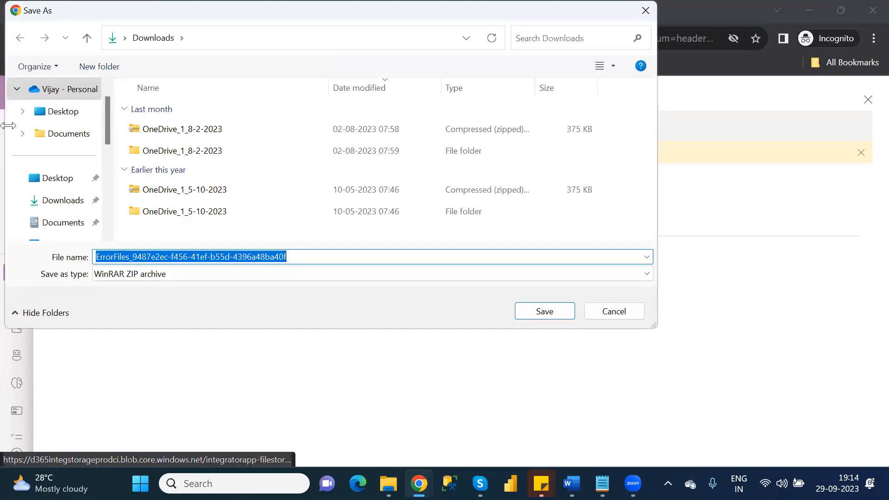
click(67, 206)
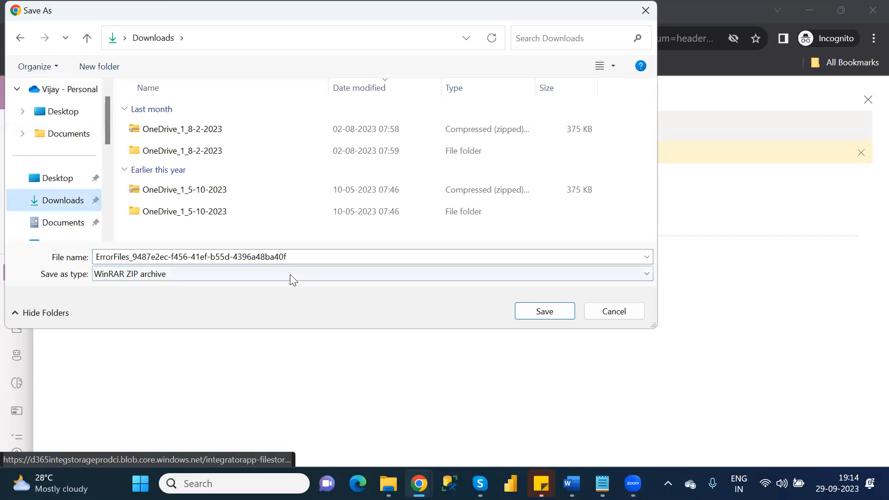
click(550, 311)
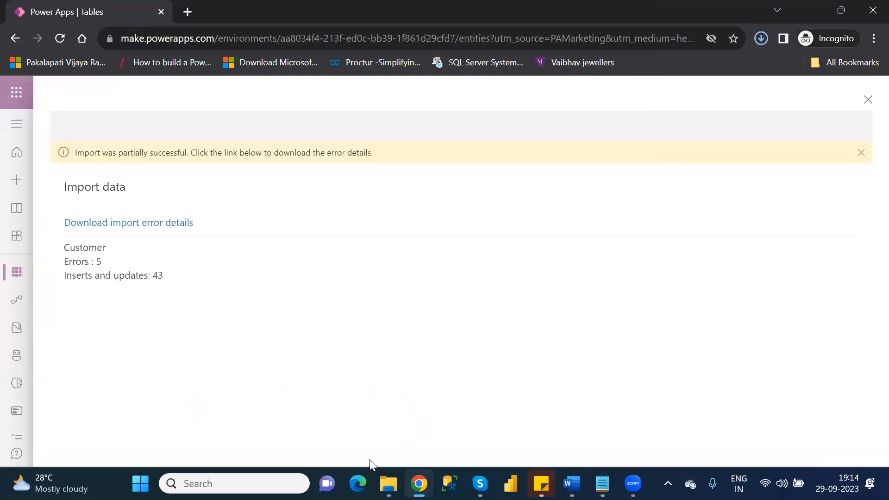
Open the ErrorFiles ZIP in Downloads and select the cr5c6_customers CSV inside.
mouse_move(388, 483)
click(388, 408)
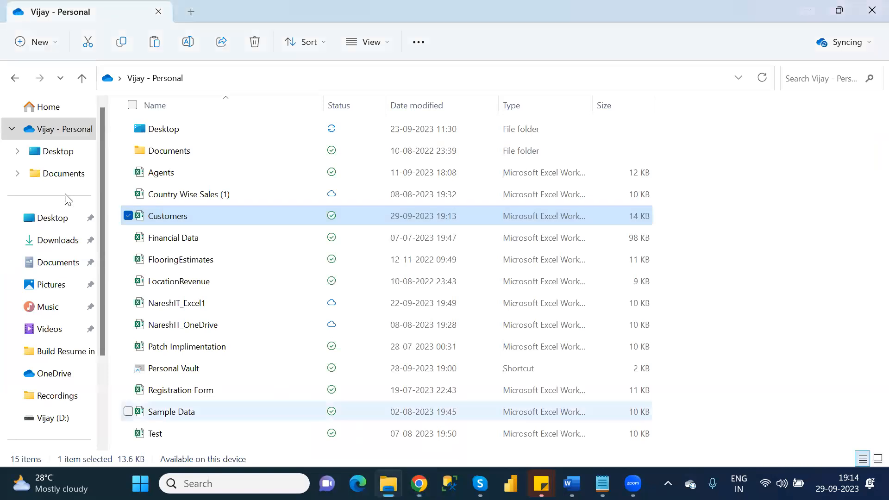
click(74, 250)
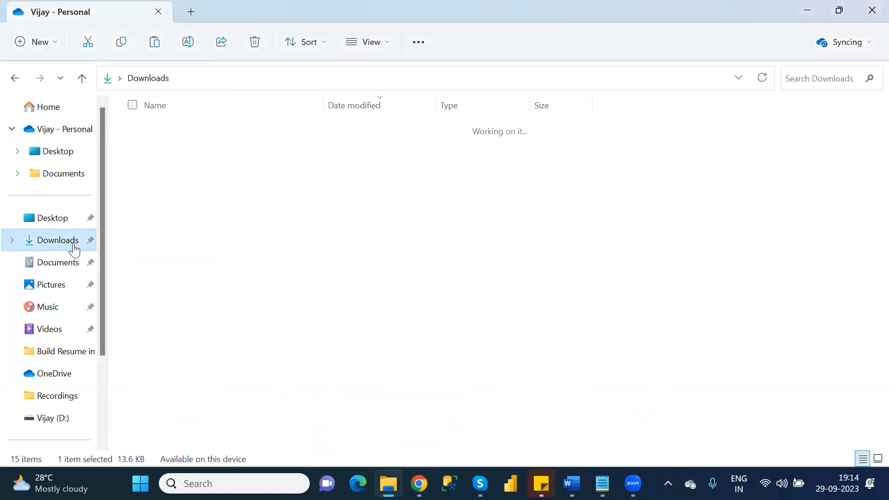
click(211, 152)
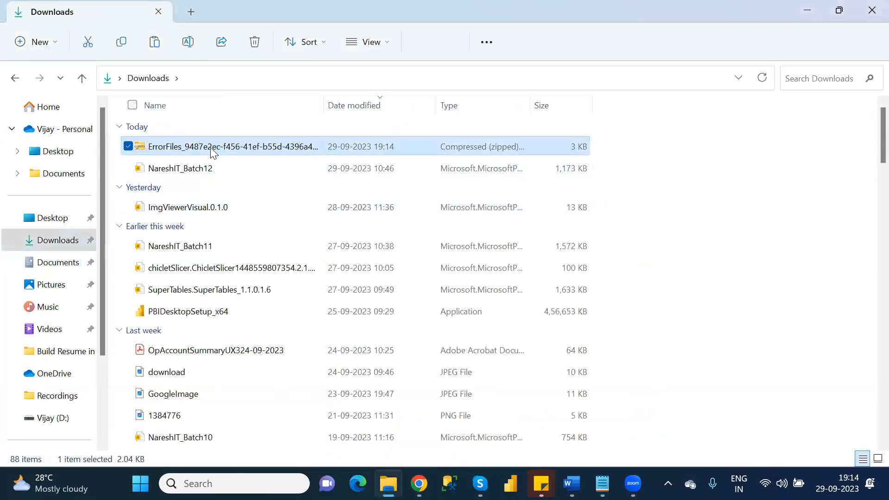
double_click(211, 152)
click(191, 131)
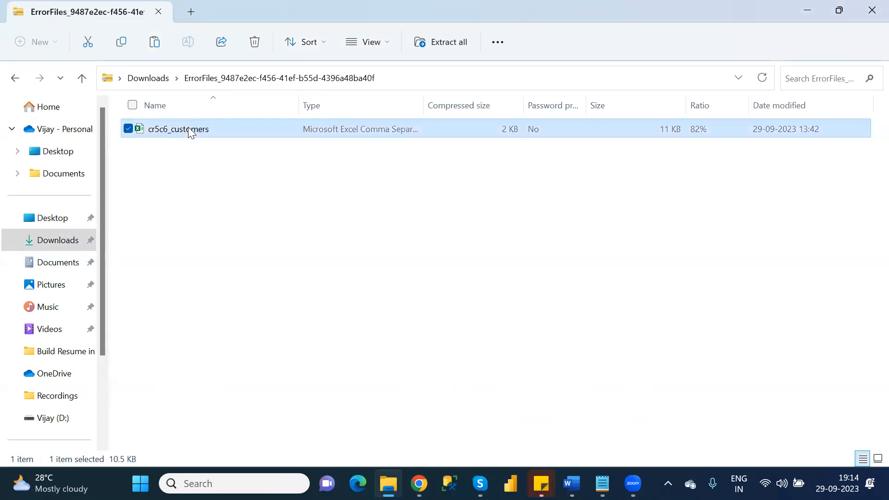
double_click(187, 127)
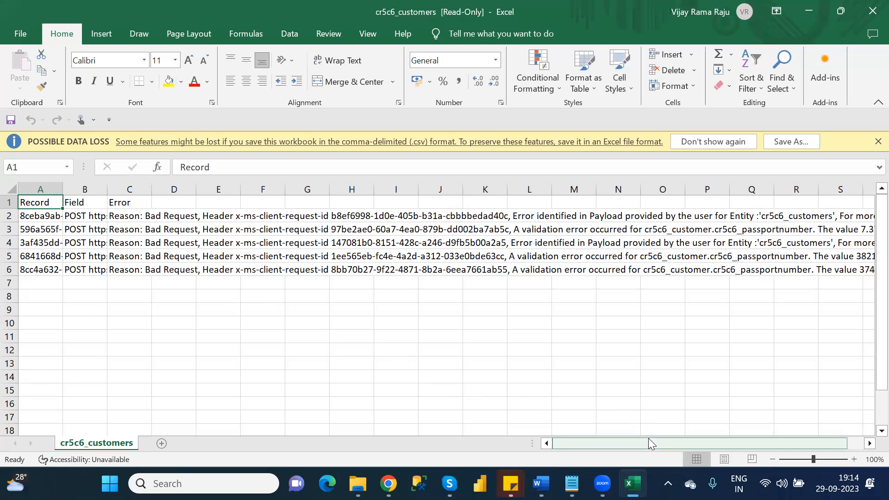
drag(648, 438, 727, 446)
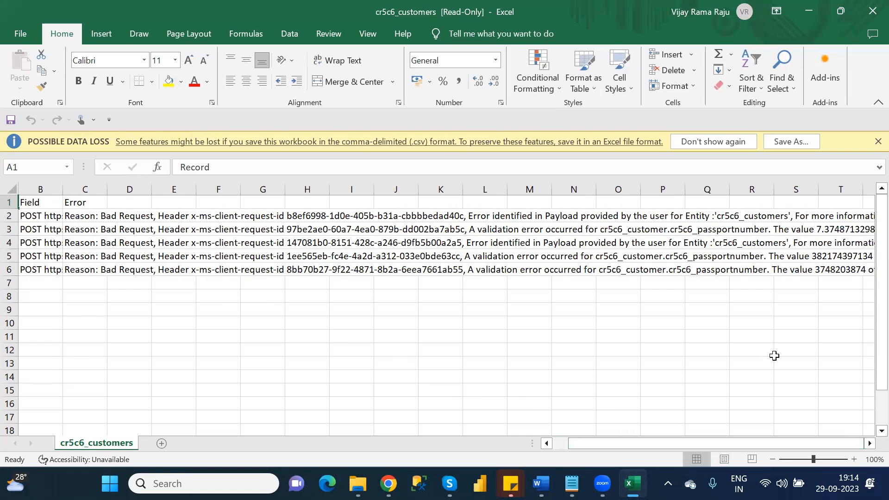
click(829, 260)
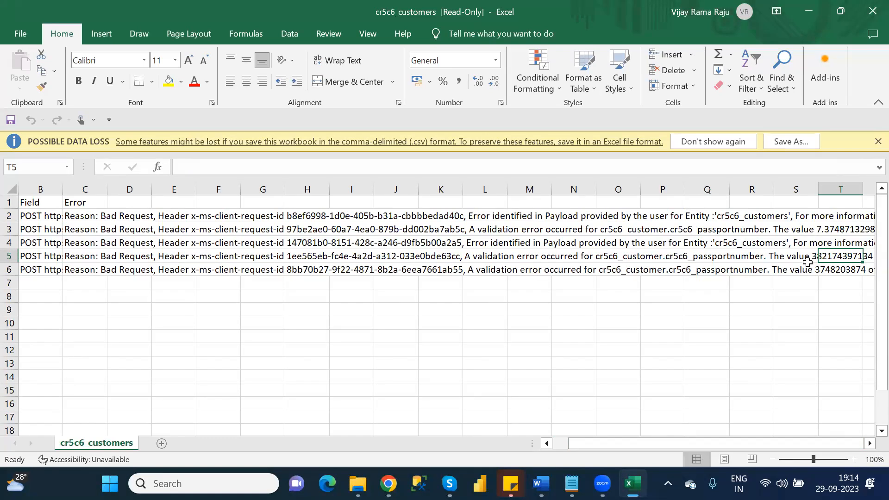
click(869, 13)
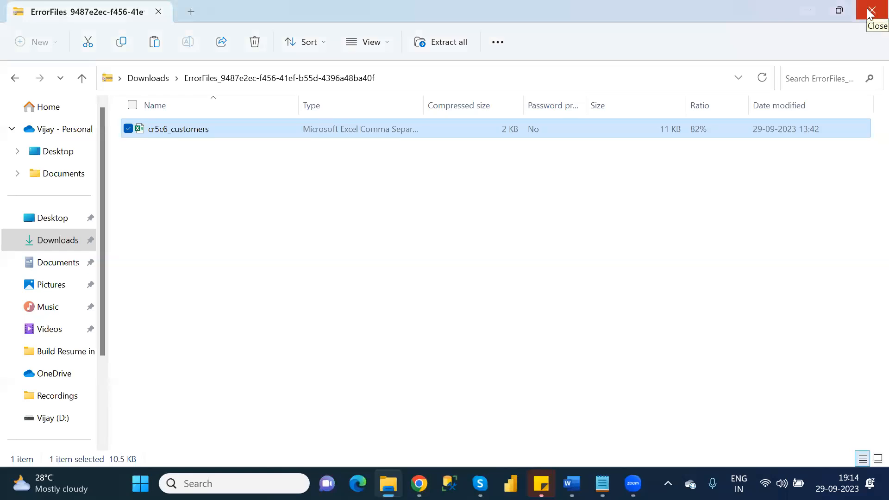
Permanently delete the ErrorFiles ZIP from Downloads with Shift+Delete in a fresh File Explorer window.
click(869, 13)
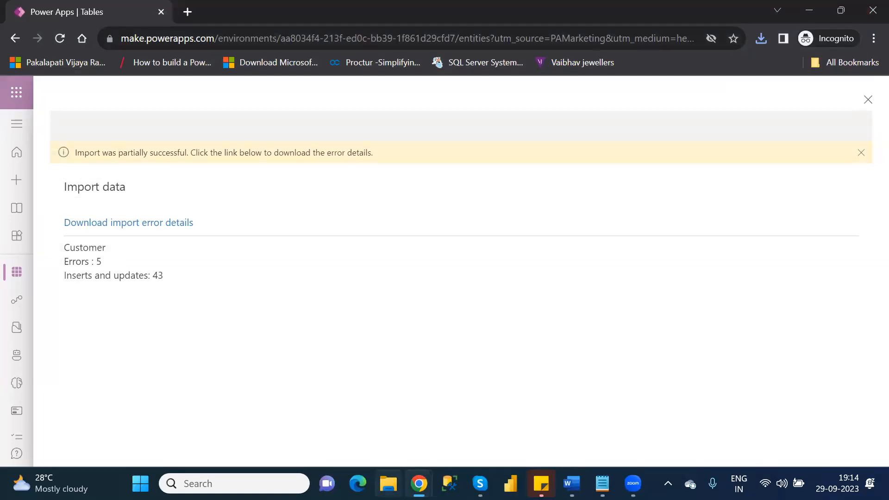
click(388, 484)
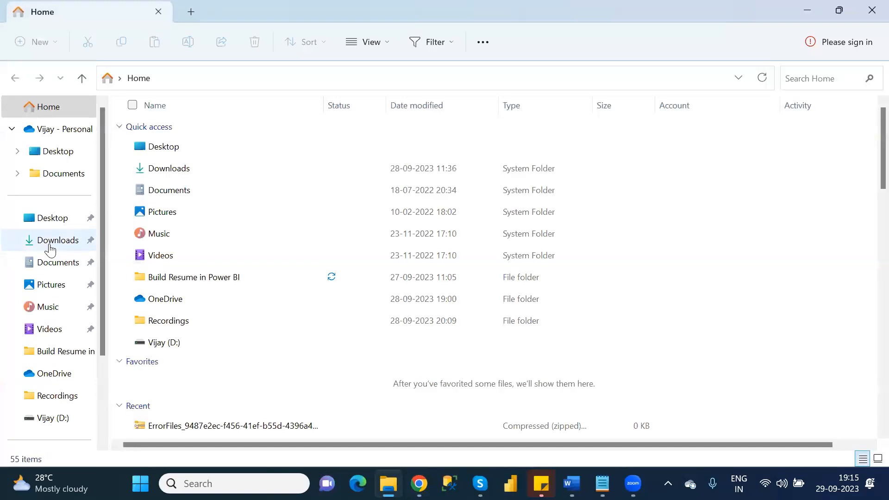
click(48, 245)
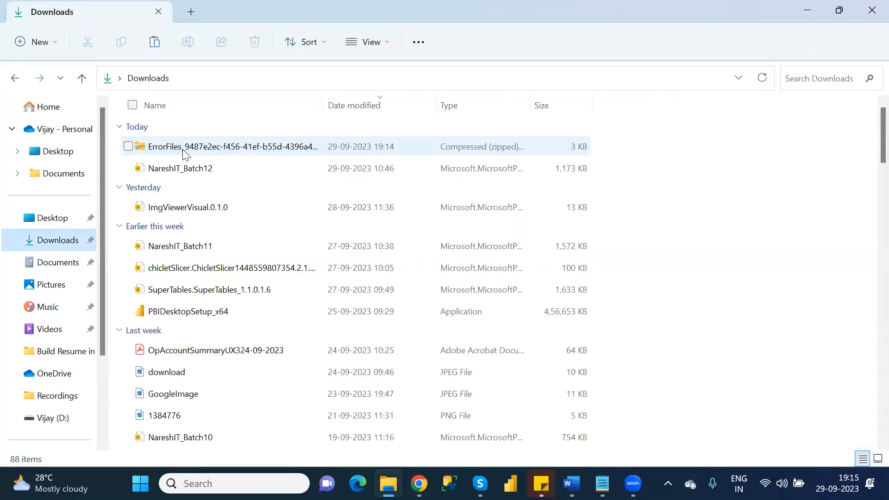
click(186, 154)
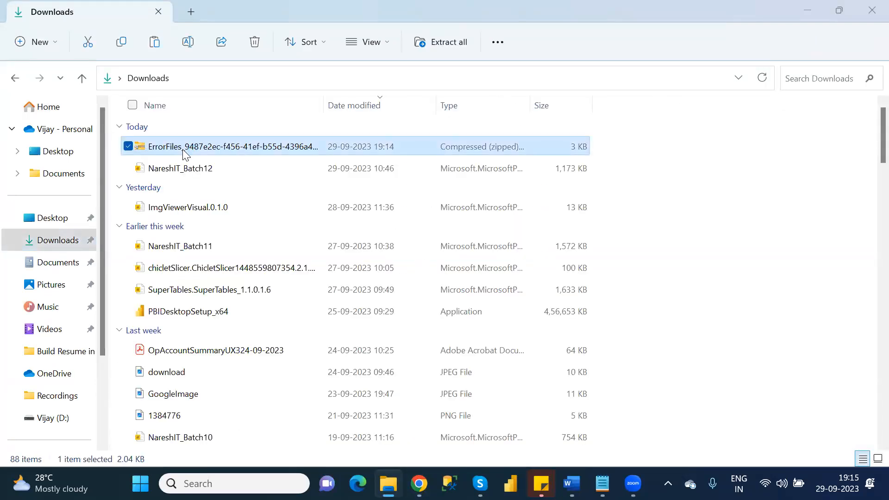
key(shift+Delete)
key(Return)
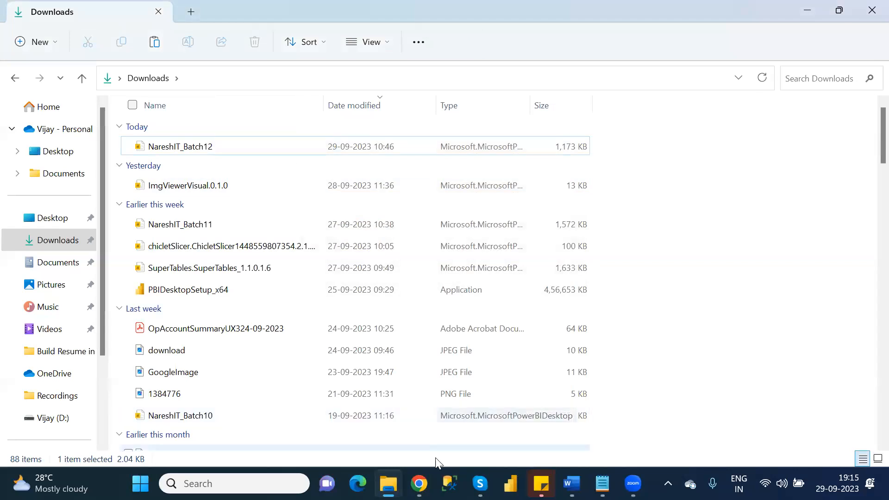
Dismiss the Customer import results panel and reload the Power Apps Tables page.
mouse_move(419, 483)
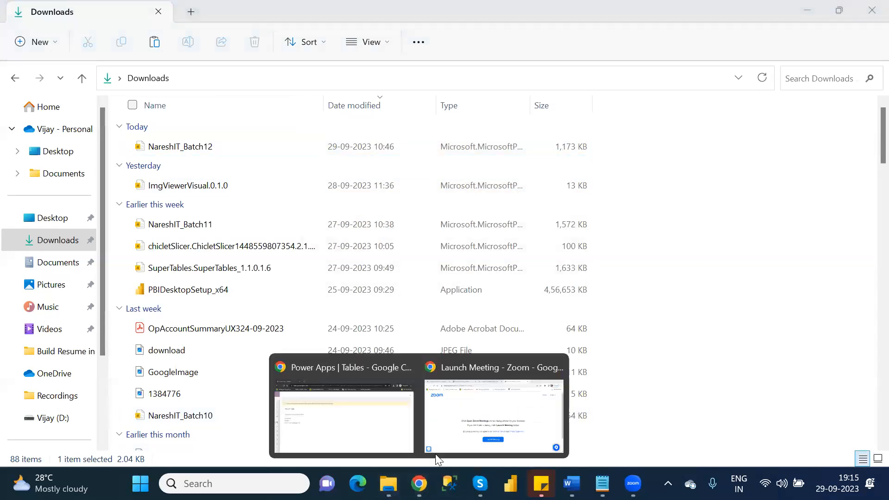
click(359, 435)
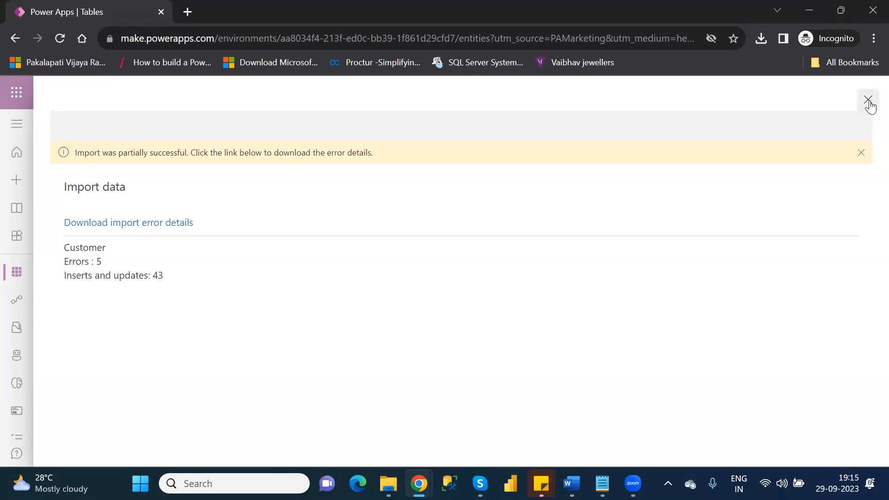
click(868, 101)
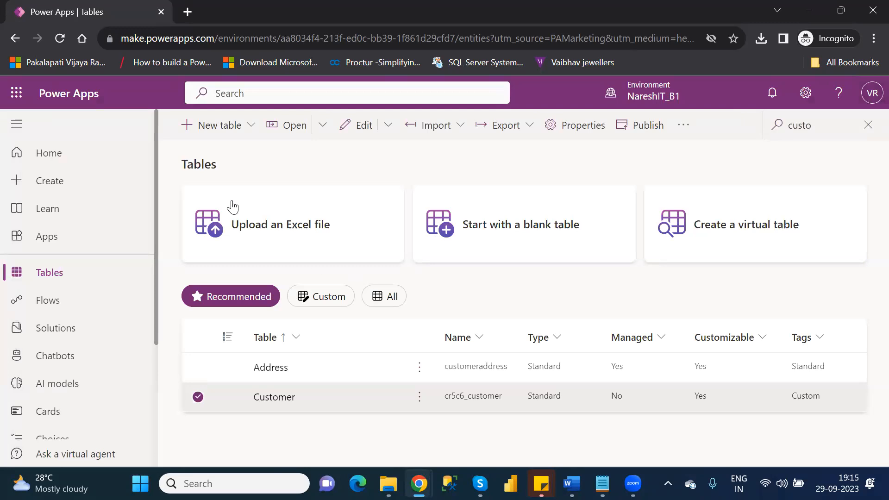
click(59, 40)
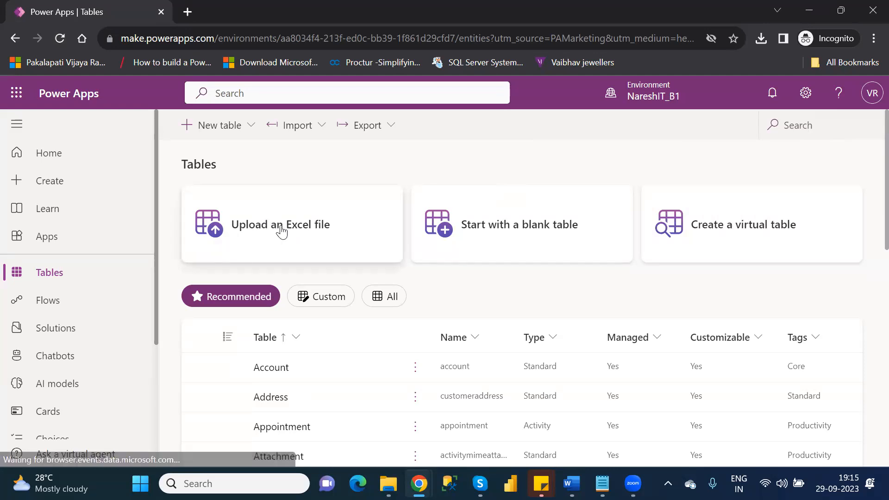
Upload the Customers workbook from the OneDrive folder to preview a new Excel-based table.
click(242, 234)
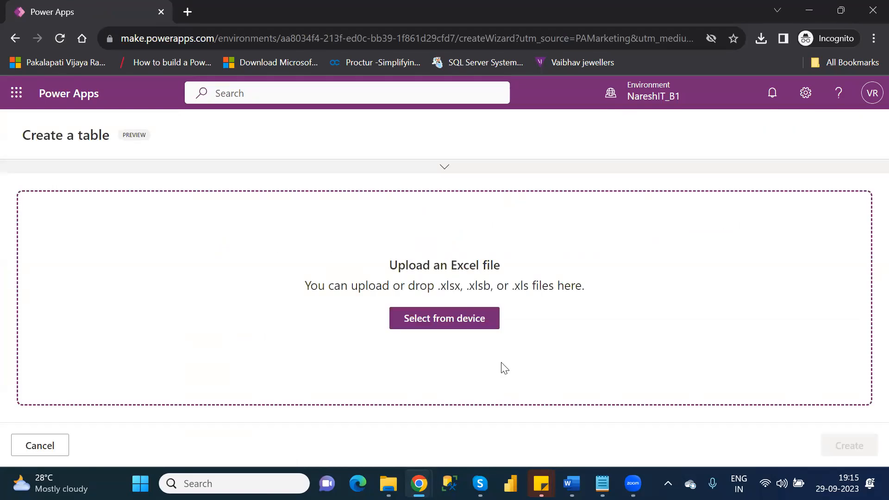
click(443, 331)
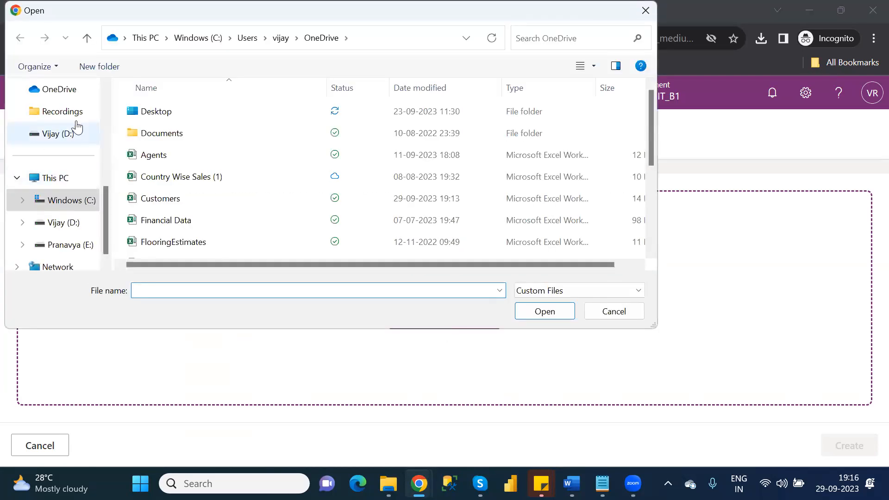
click(104, 103)
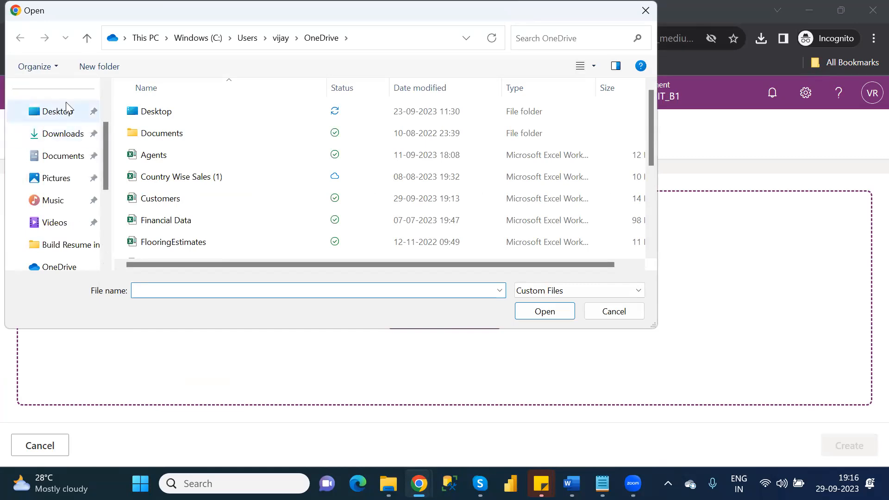
click(102, 92)
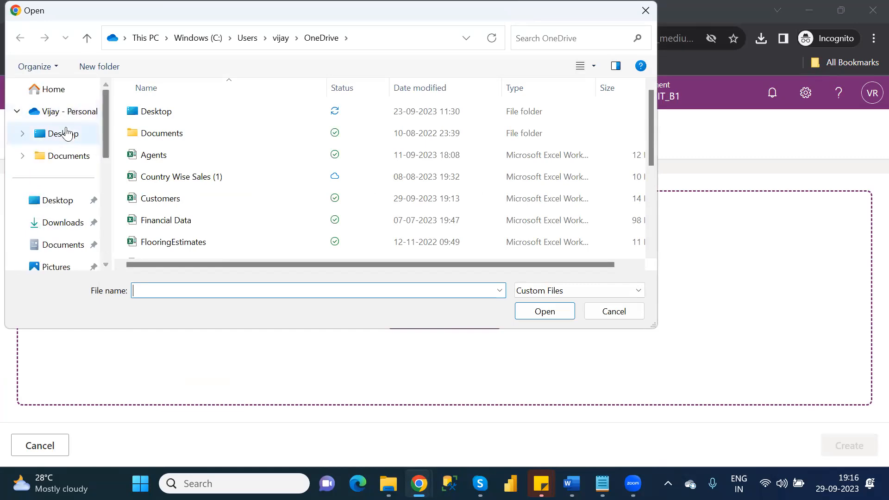
click(63, 113)
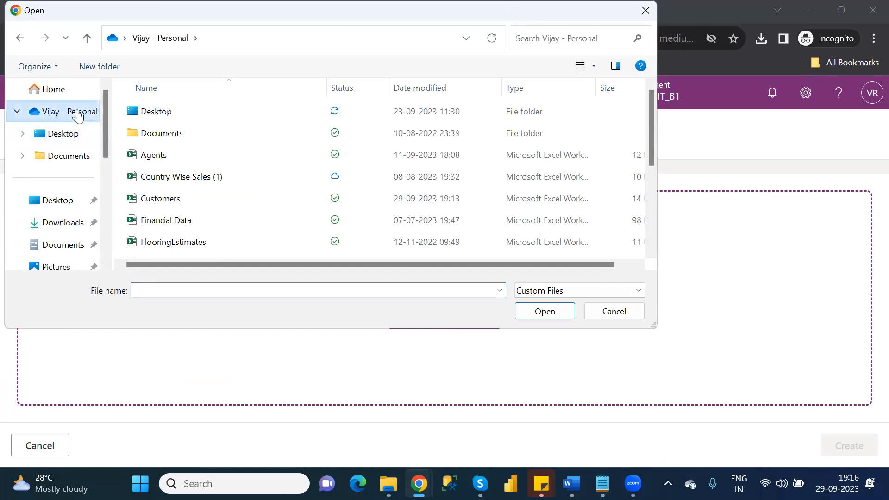
click(168, 201)
double_click(168, 201)
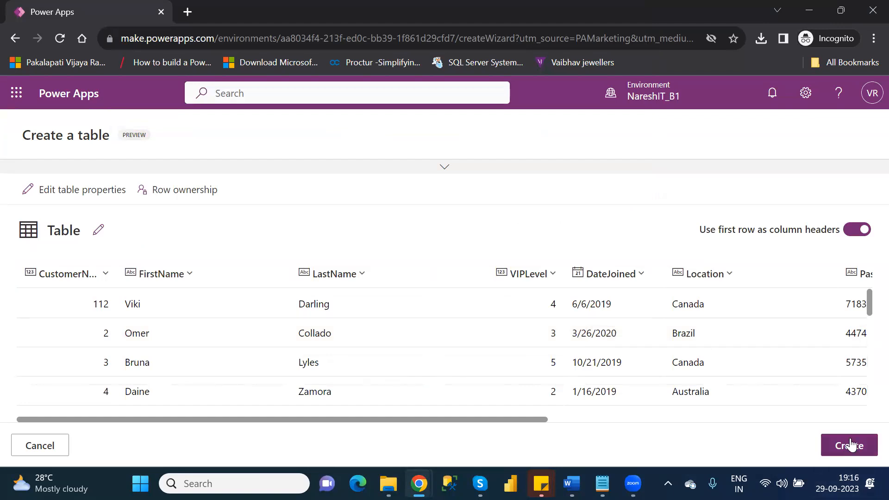
Change the new table's display name from Table to Customer1 and save it.
click(153, 273)
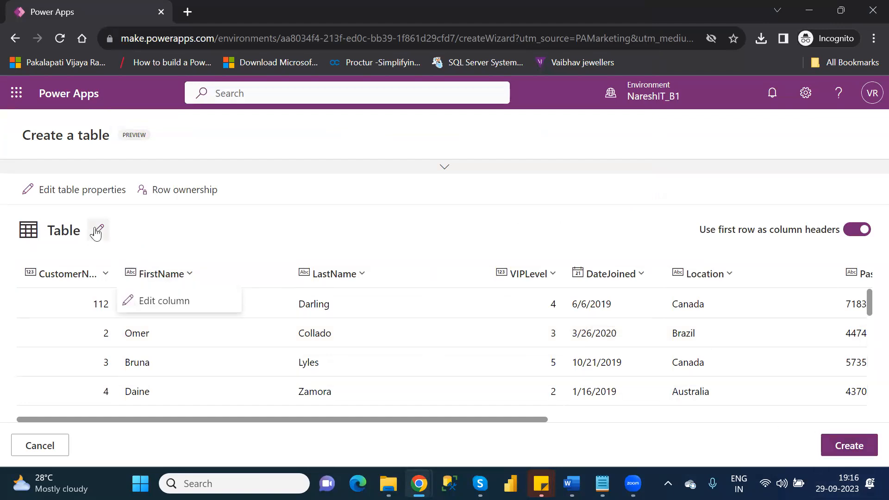
click(96, 231)
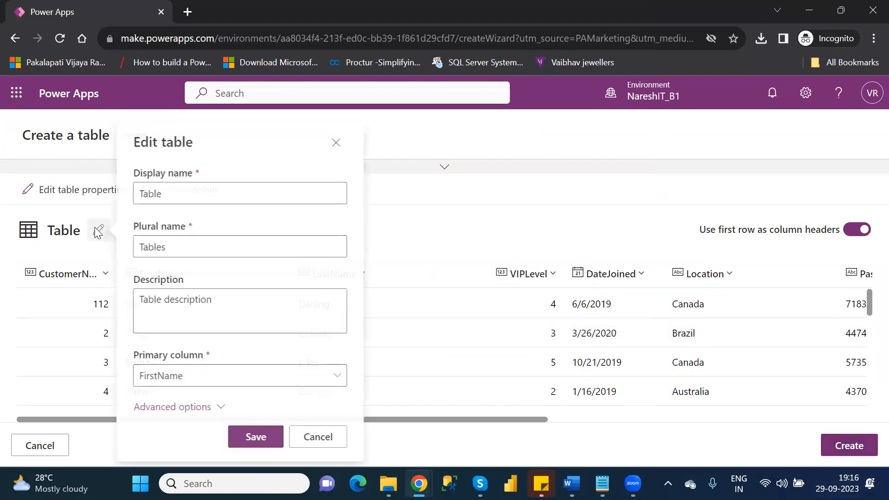
double_click(158, 192)
text(Cu)
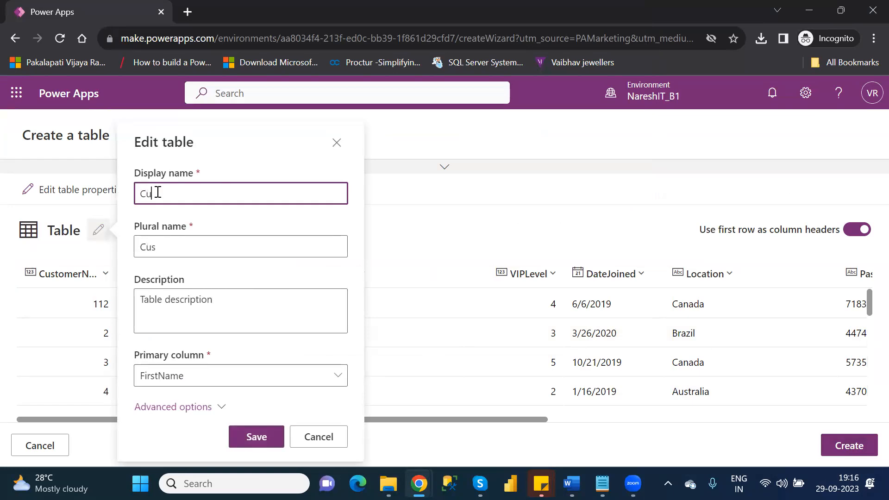
text(stomers)
key(BackSpace)
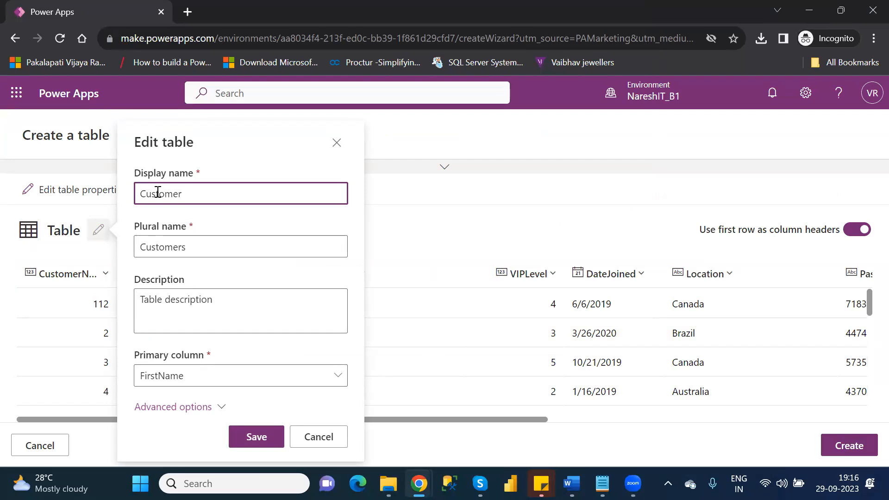
text(1)
click(262, 436)
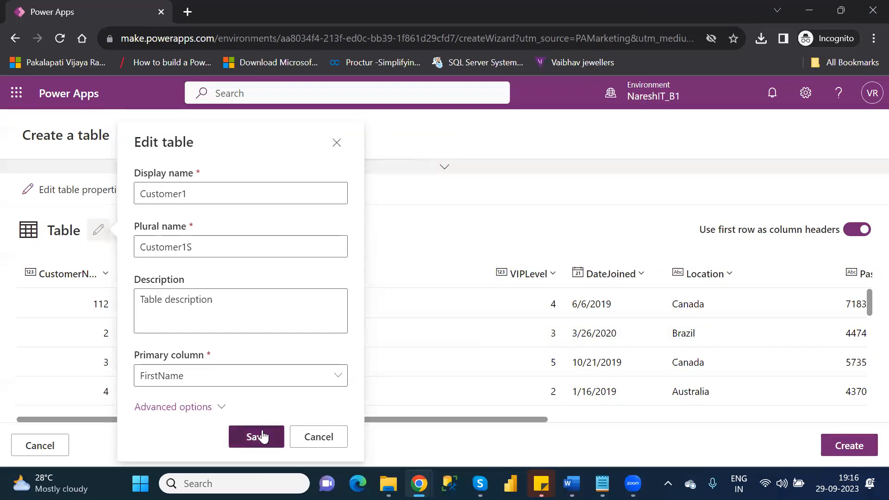
Create the Customer1 table, scroll through its imported customer rows, and return to Tables.
click(865, 445)
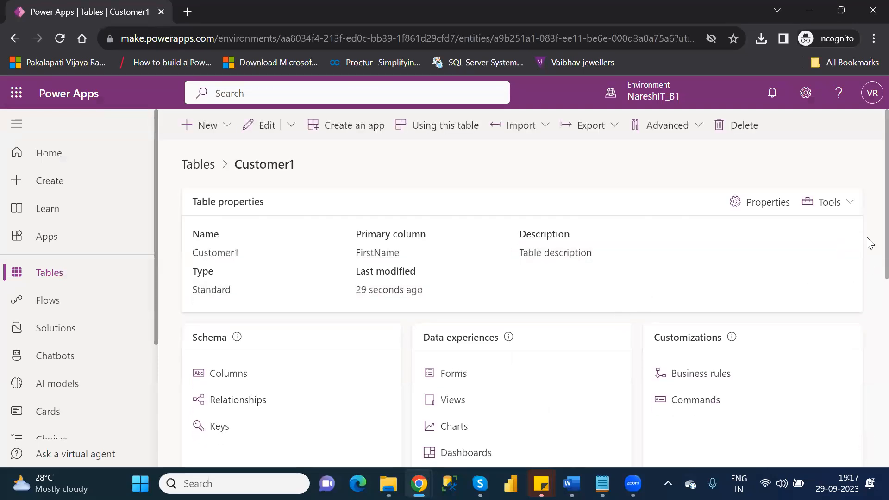
scroll(865, 337, down, 5)
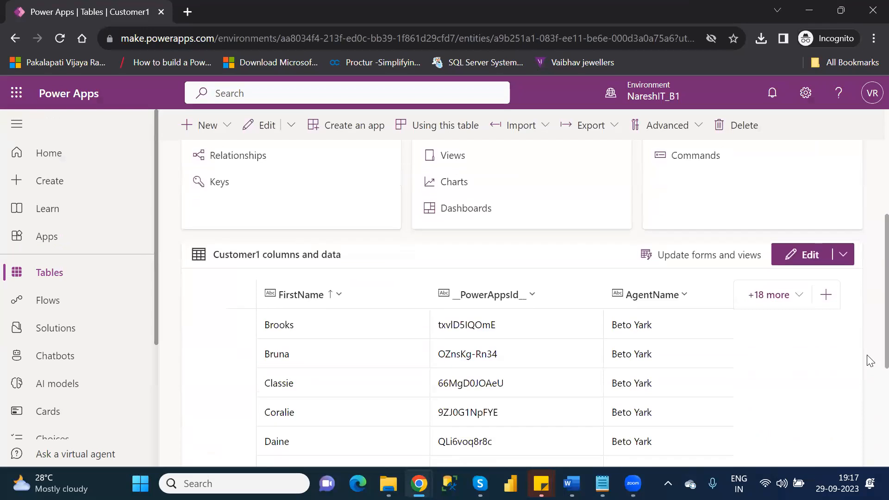
scroll(870, 360, down, 4)
scroll(875, 446, down, 1)
scroll(875, 446, up, 7)
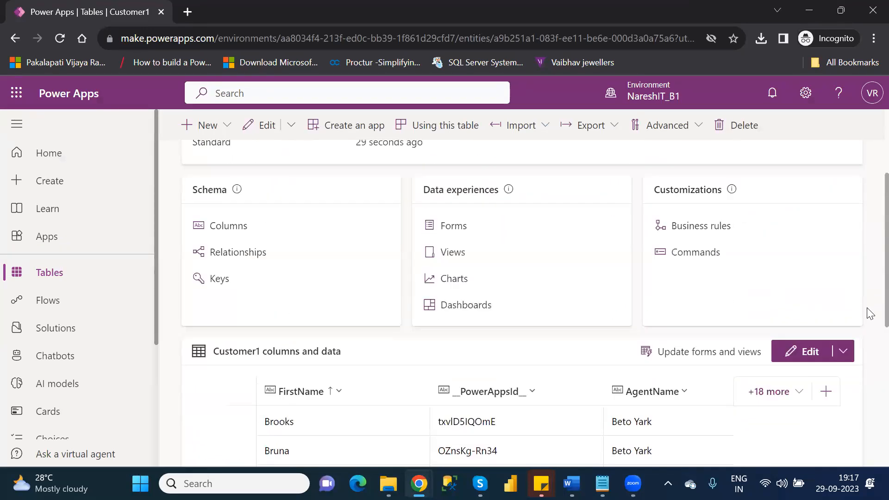
click(42, 277)
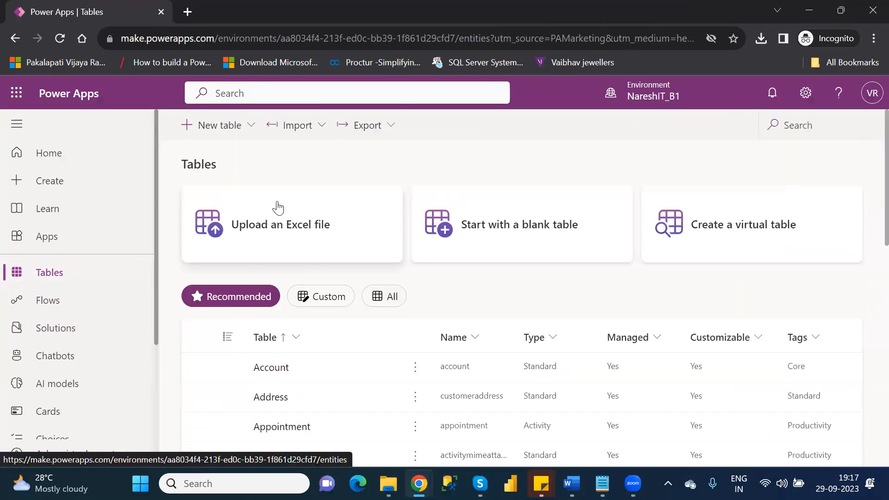
click(324, 128)
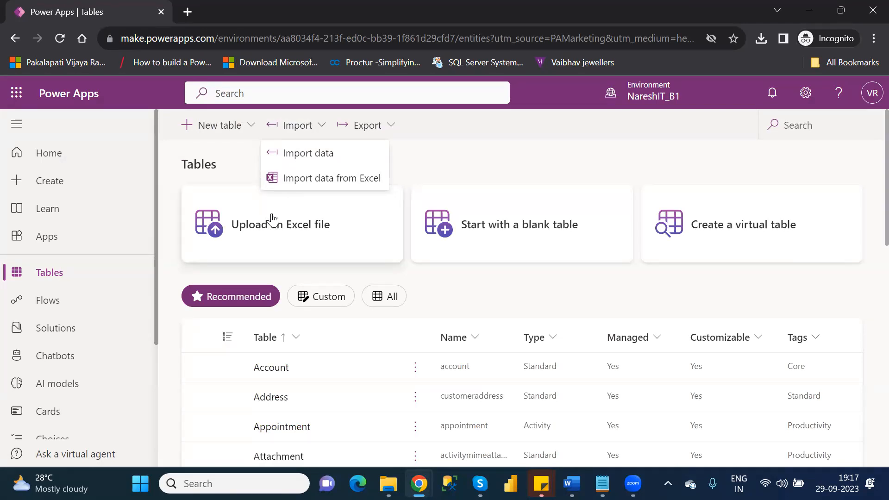
click(468, 157)
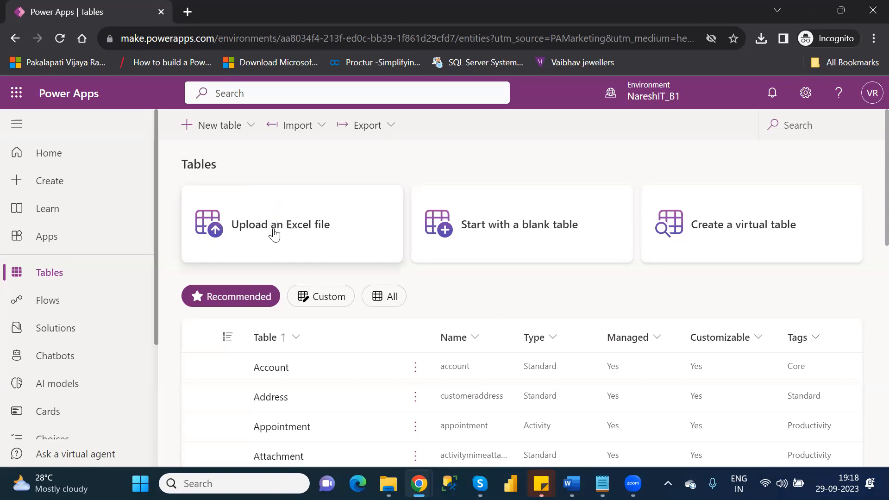
click(321, 130)
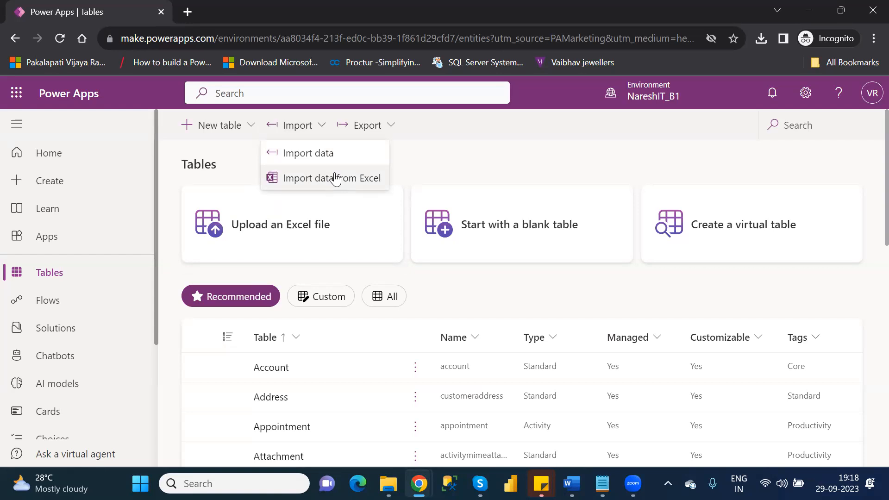
click(486, 167)
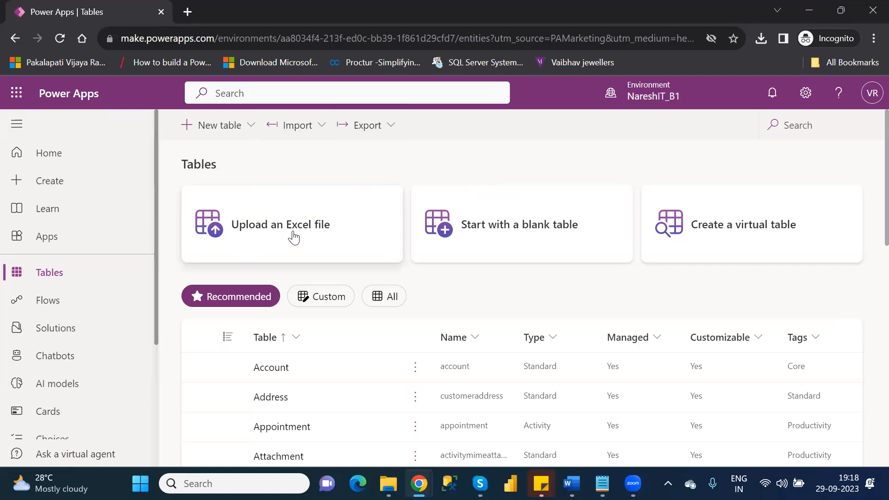
click(318, 133)
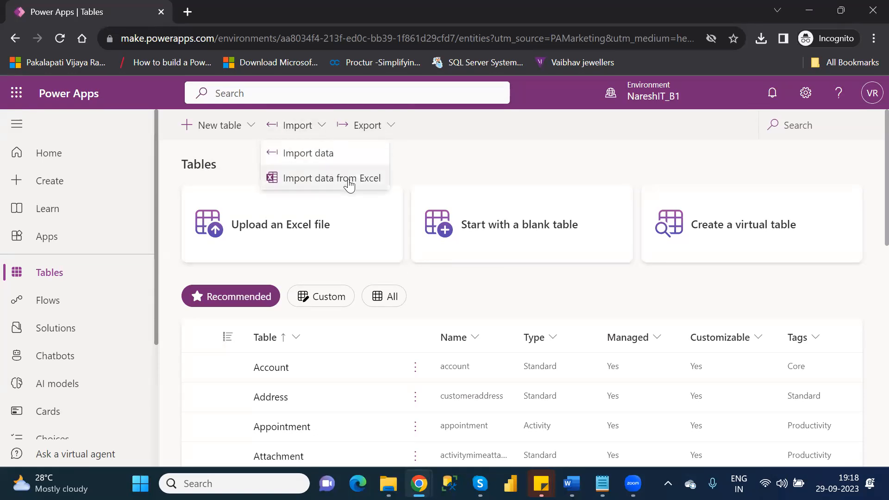
click(449, 165)
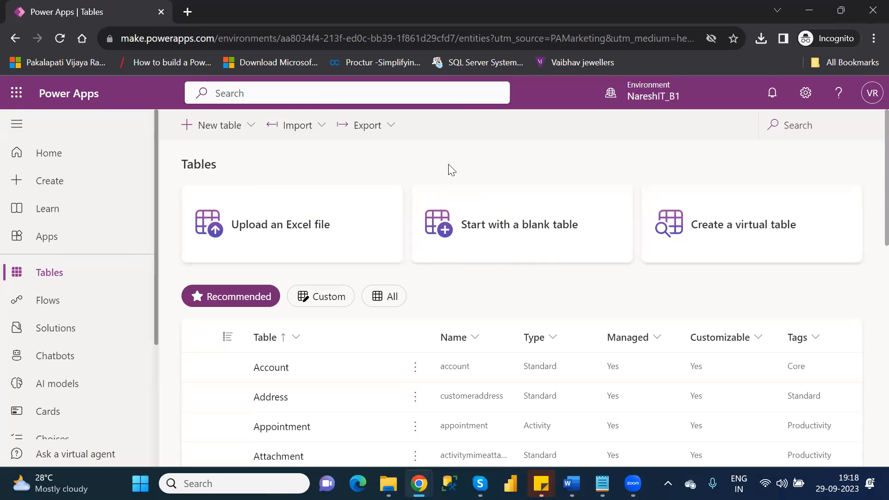
click(796, 121)
Filter the tables list by 'custo' and select the Customer1 and Customer rows.
text(custo)
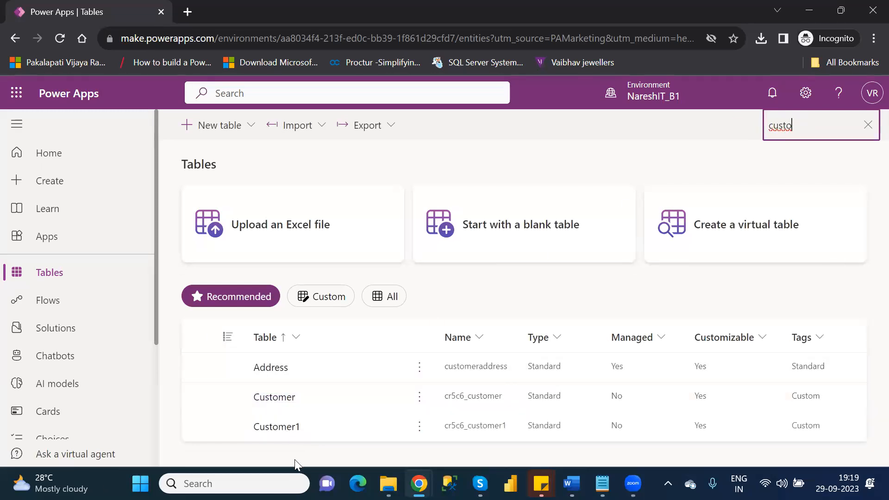
click(201, 430)
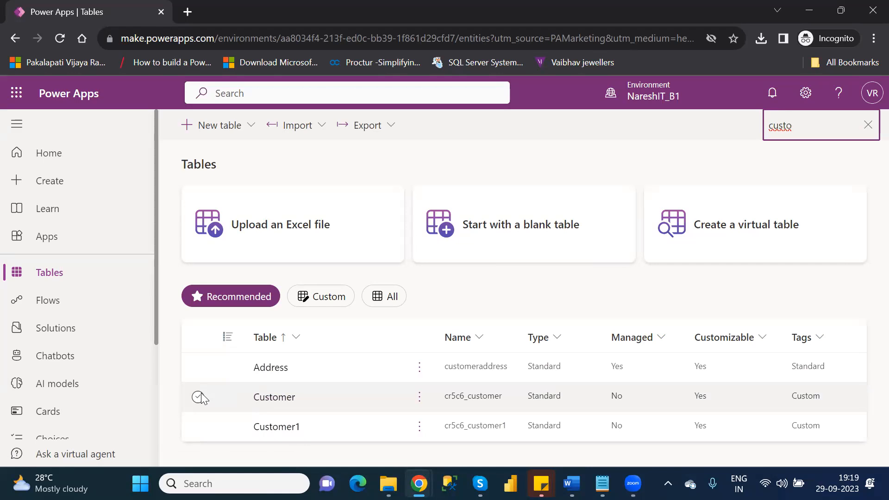
click(198, 397)
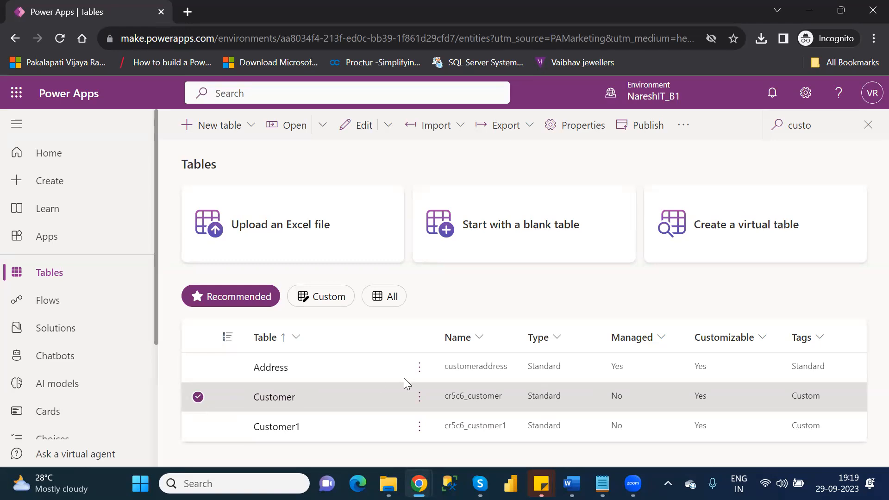
Delete the original Customer table, then start a new blank table.
click(420, 401)
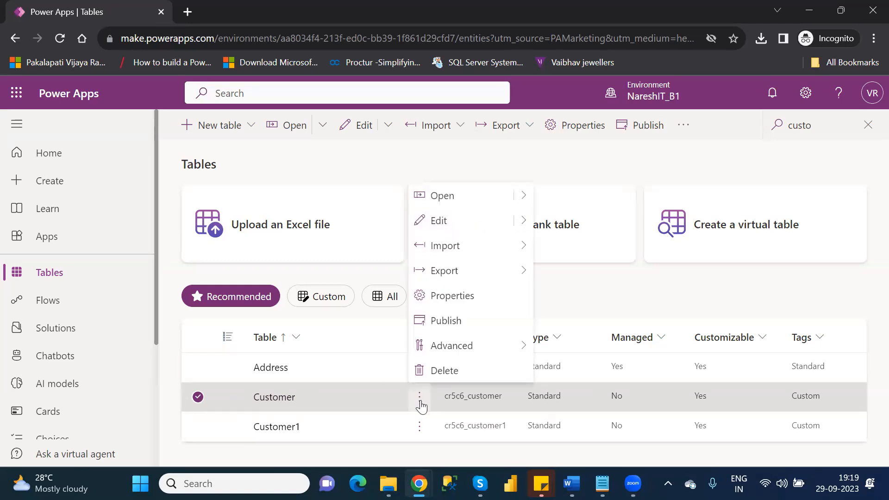
click(464, 373)
click(459, 325)
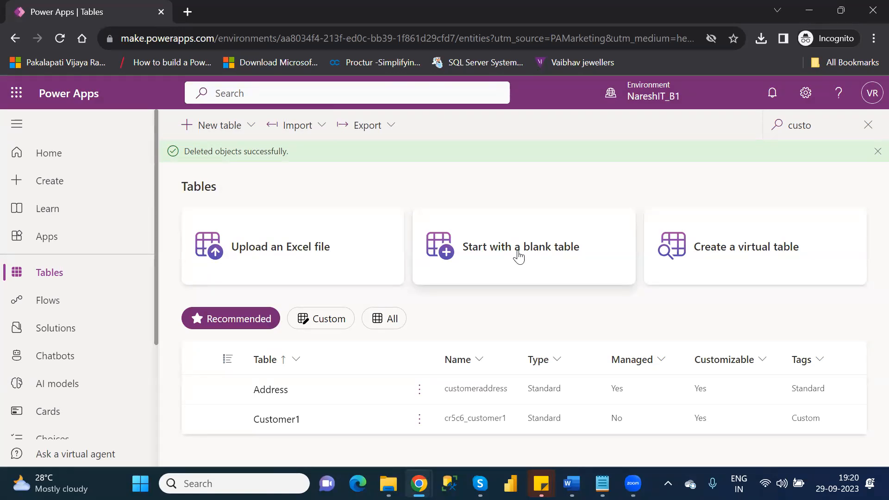
click(566, 256)
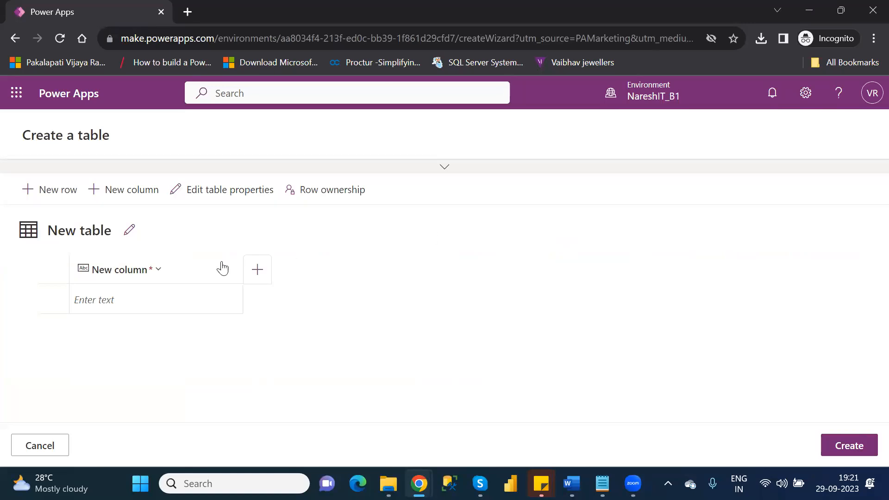
Rename the default primary column from 'New column' to 'Name', keeping it single line of text.
click(133, 272)
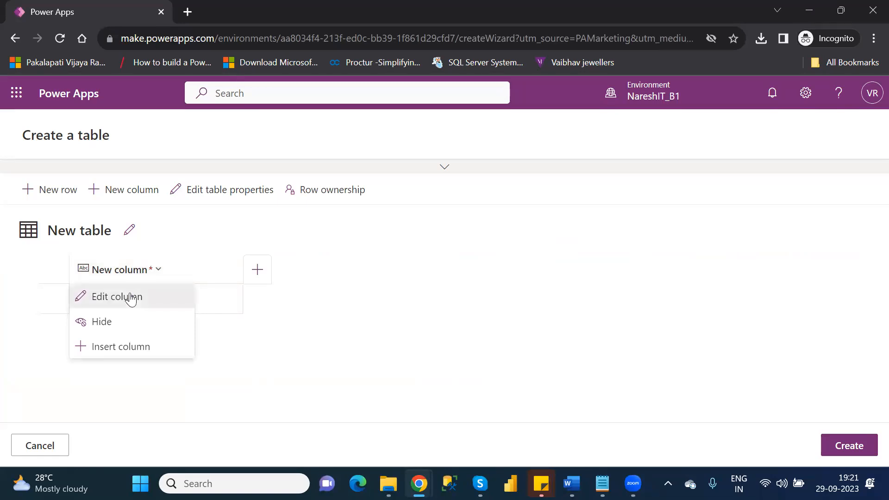
click(131, 297)
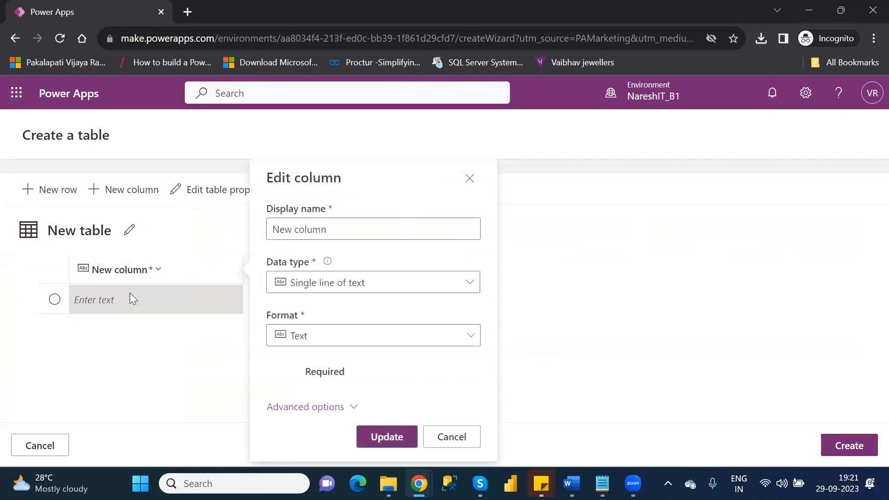
triple_click(359, 228)
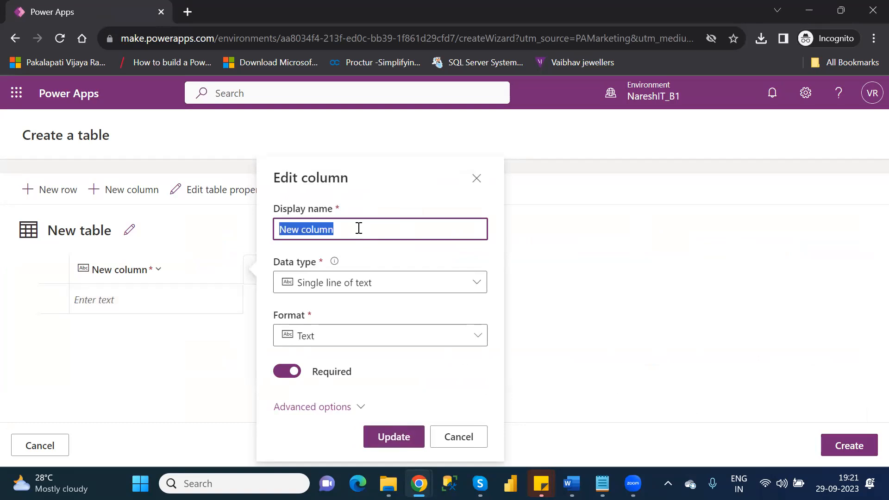
key(BackSpace)
text(Id)
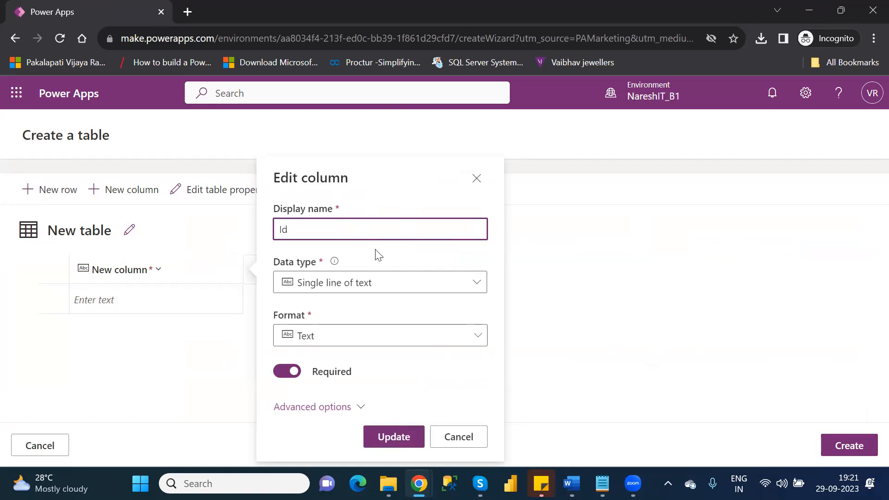
click(450, 289)
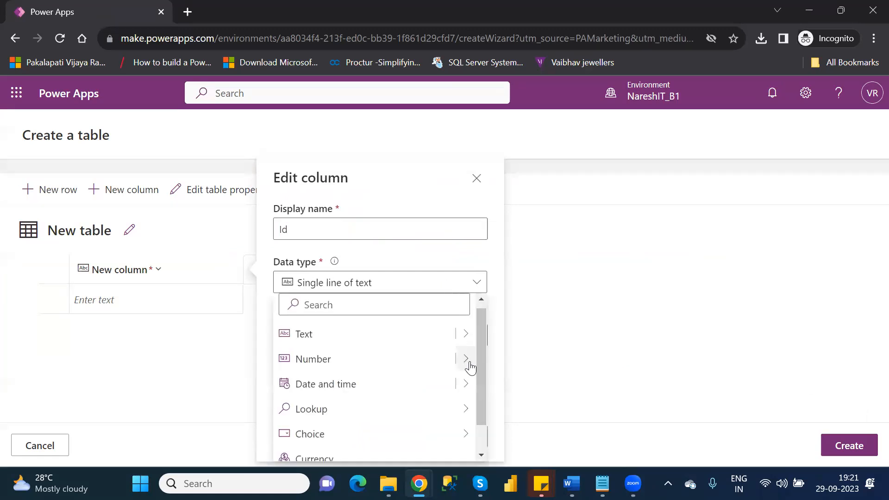
mouse_move(468, 362)
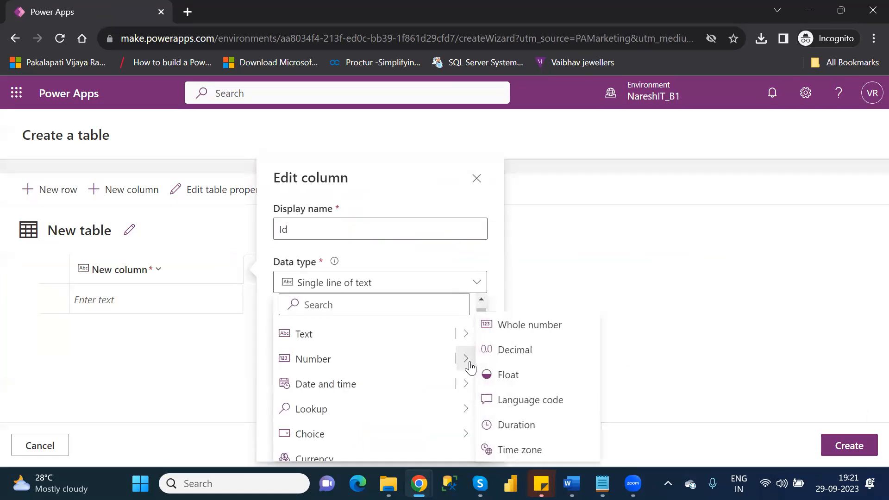
click(516, 327)
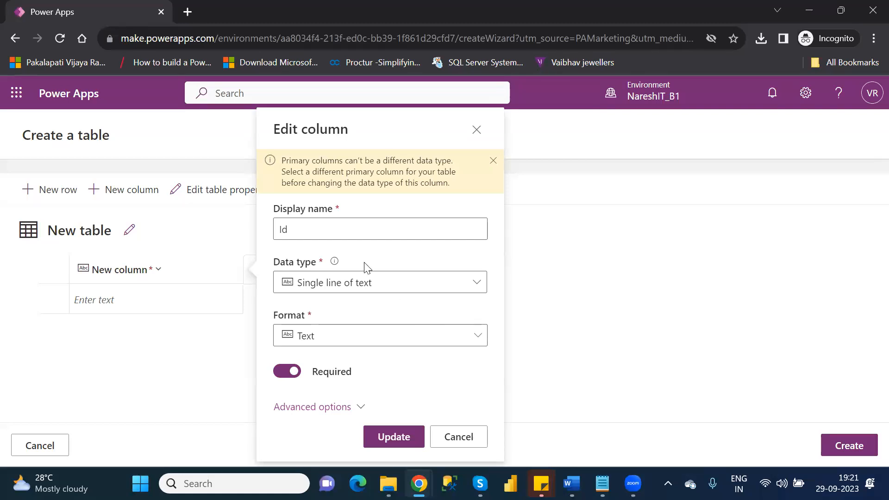
click(284, 227)
double_click(284, 227)
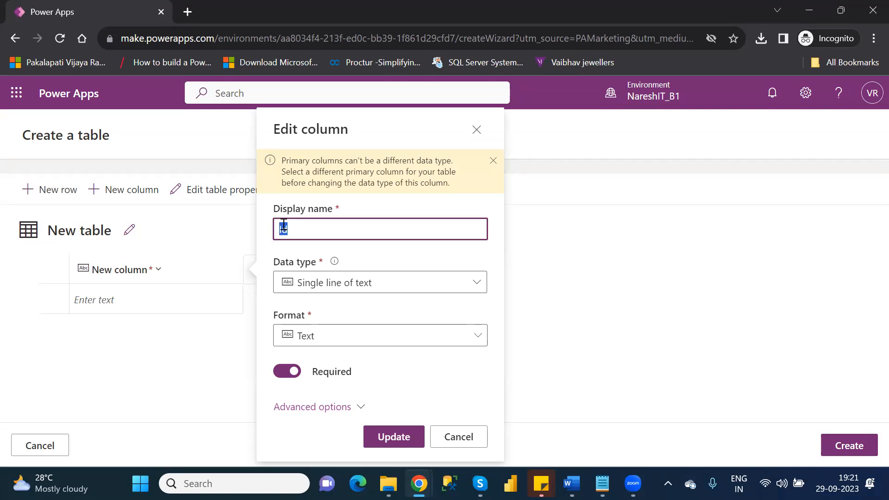
text(Name)
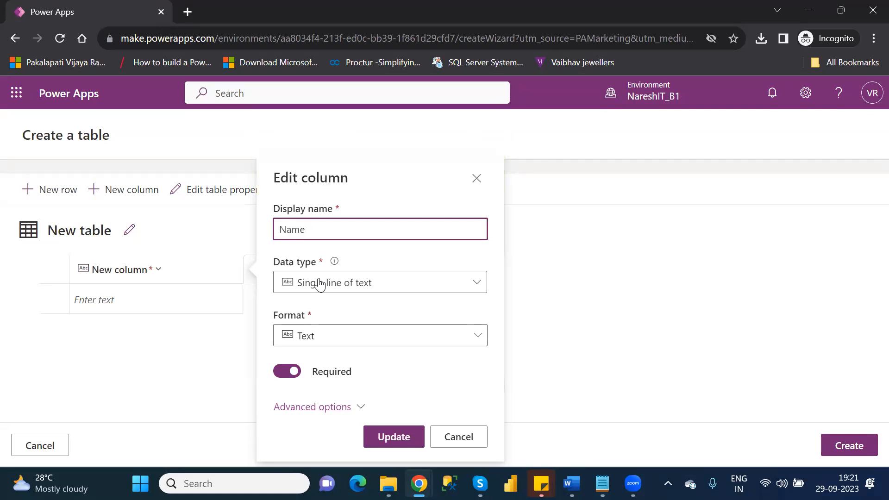
click(399, 441)
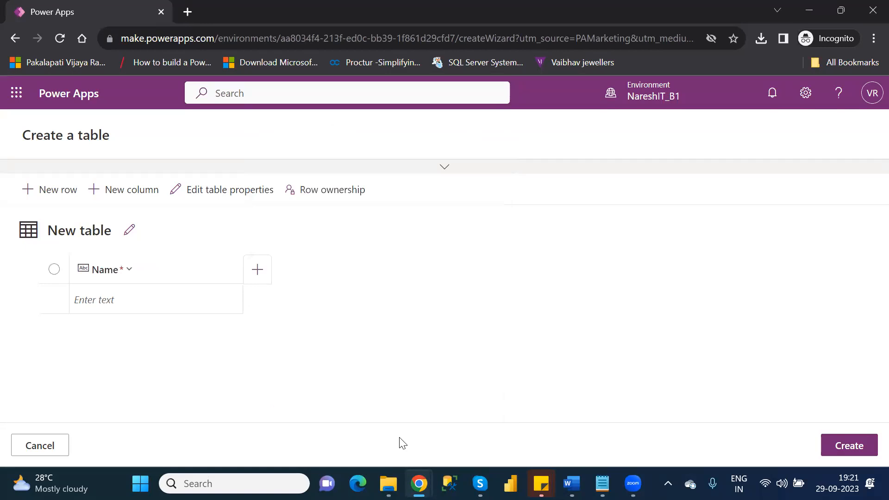
Add a new column 'Id' with data type Whole number, marked Required, and save it.
click(260, 268)
click(355, 230)
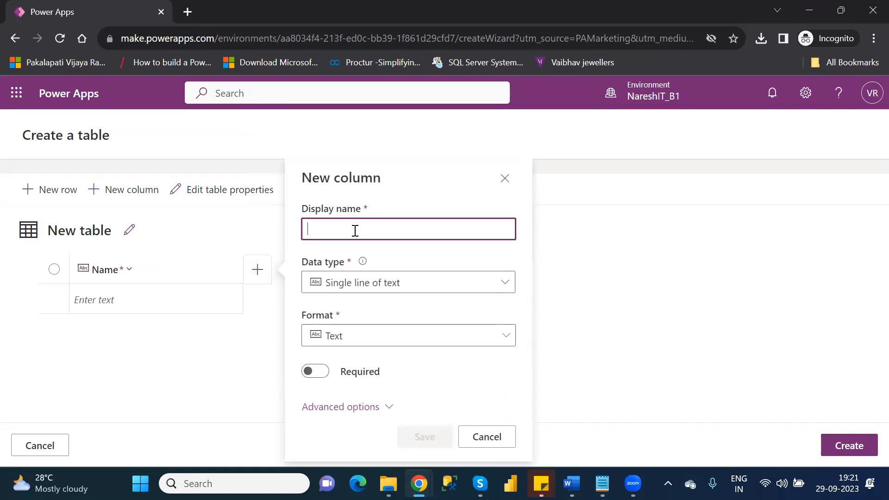
click(491, 437)
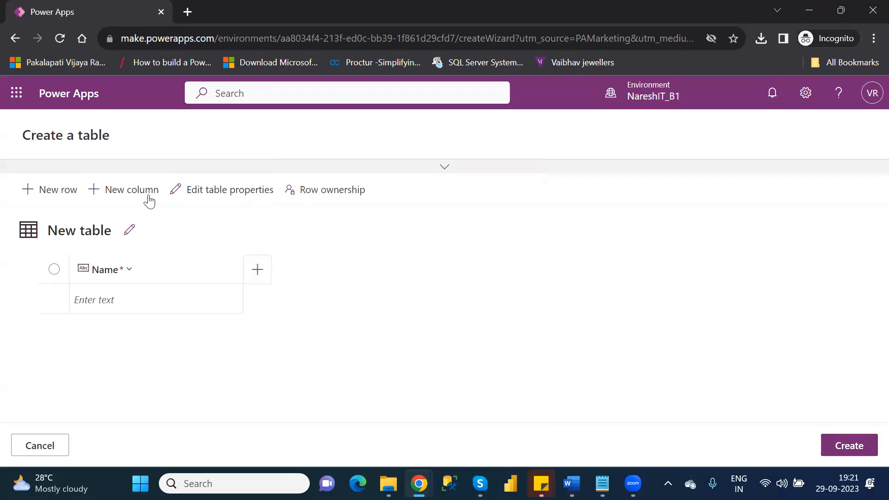
click(257, 269)
click(370, 224)
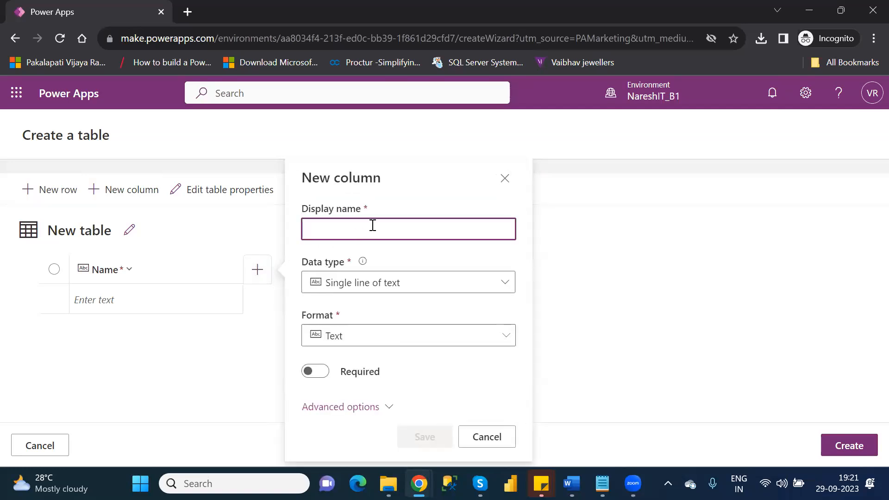
text(Id)
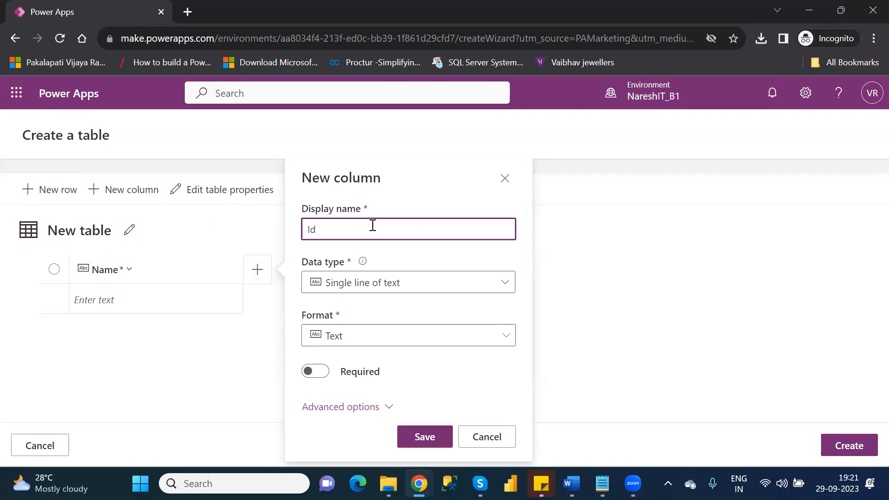
click(500, 286)
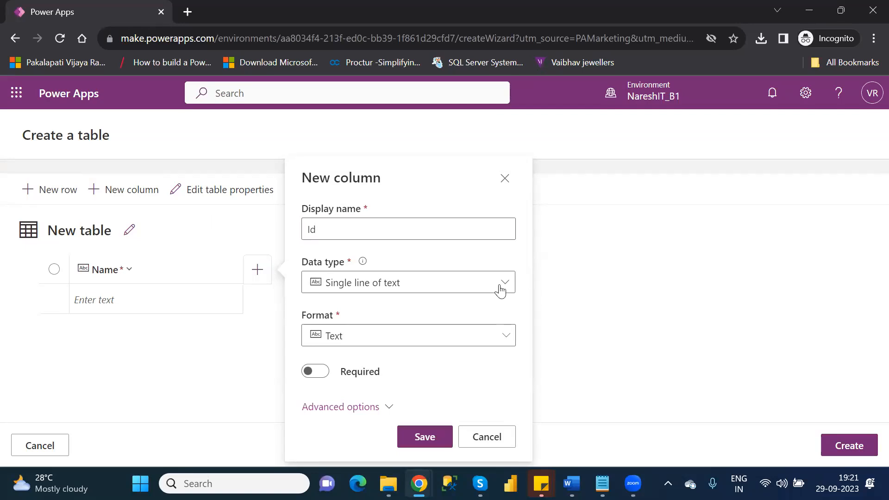
mouse_move(491, 360)
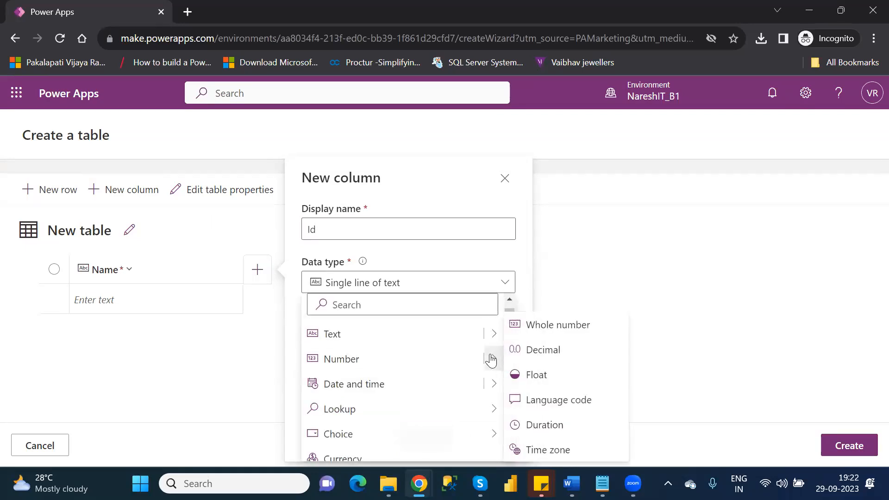
click(548, 324)
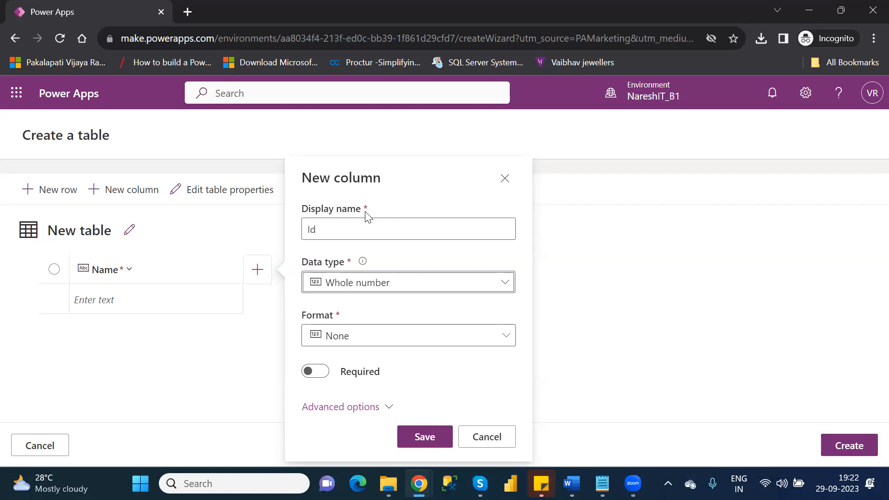
click(322, 374)
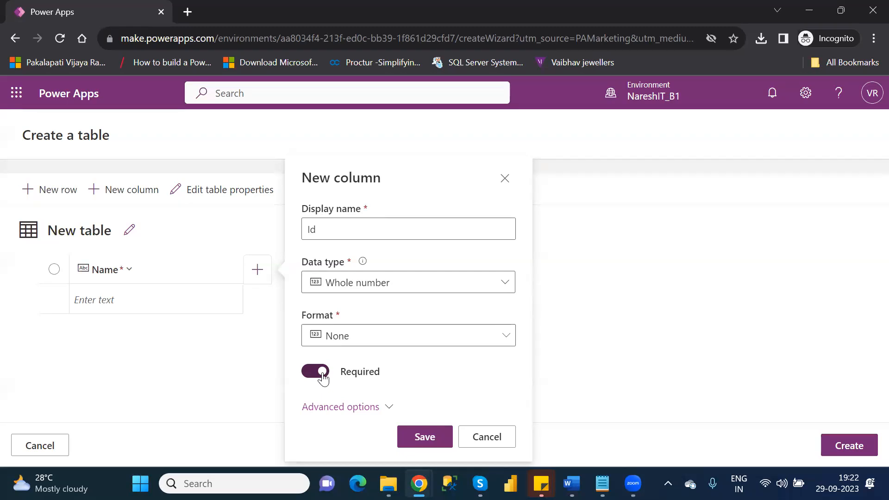
click(313, 374)
click(313, 376)
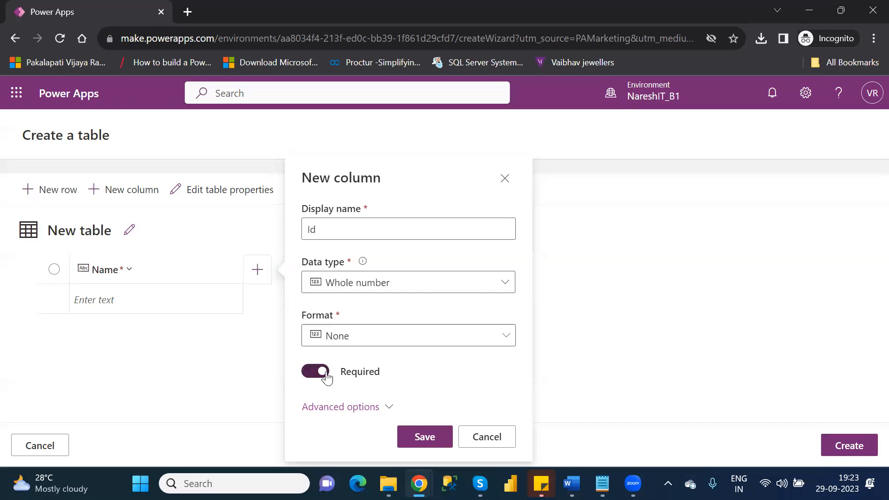
click(435, 442)
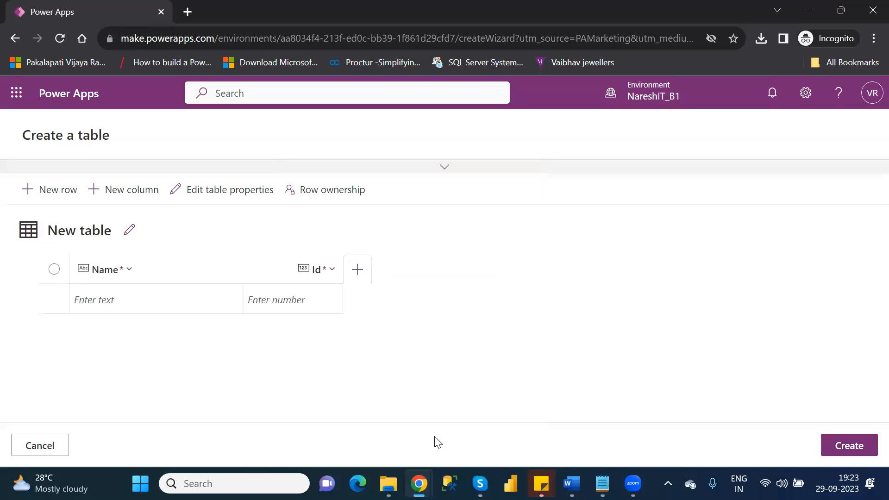
Drag the Id column ahead of Name so Id is the first column.
mouse_move(277, 274)
mouse_down()
mouse_move(149, 262)
mouse_move(83, 272)
mouse_up()
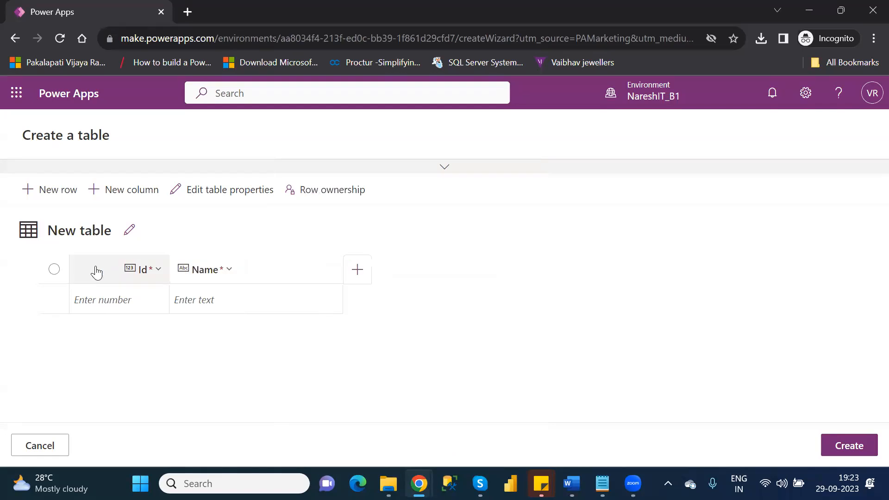
mouse_move(234, 276)
mouse_down()
mouse_move(83, 276)
mouse_move(272, 278)
mouse_up()
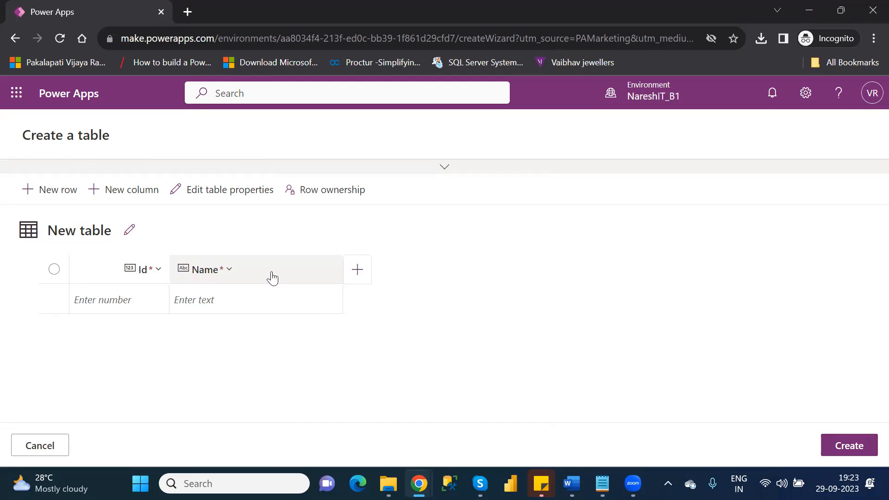
Enter Ids 1 and 2 in the first two rows.
click(141, 301)
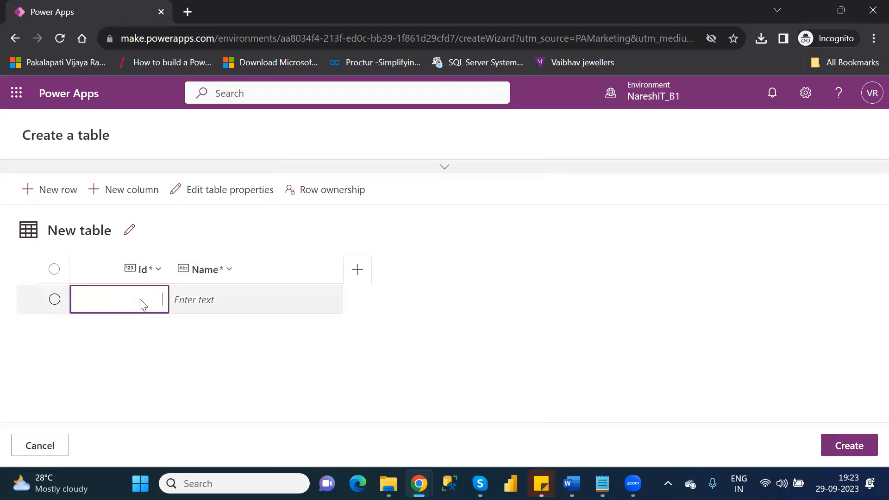
click(142, 300)
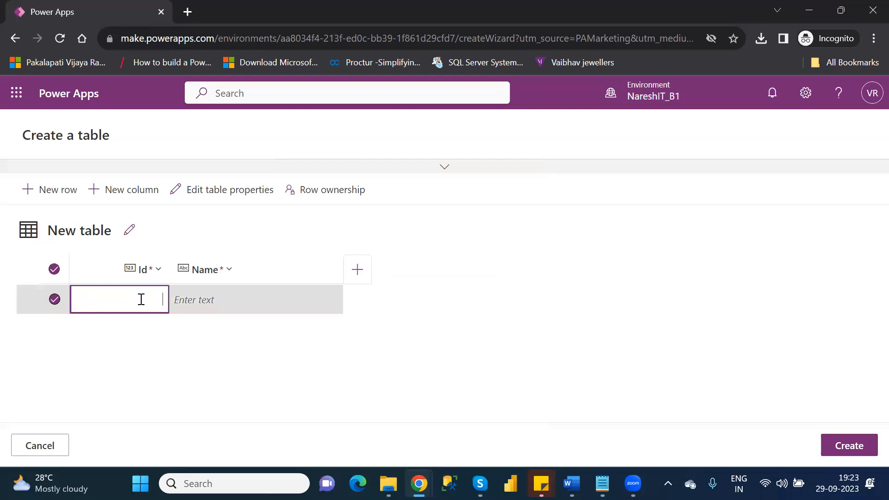
text(1)
click(237, 301)
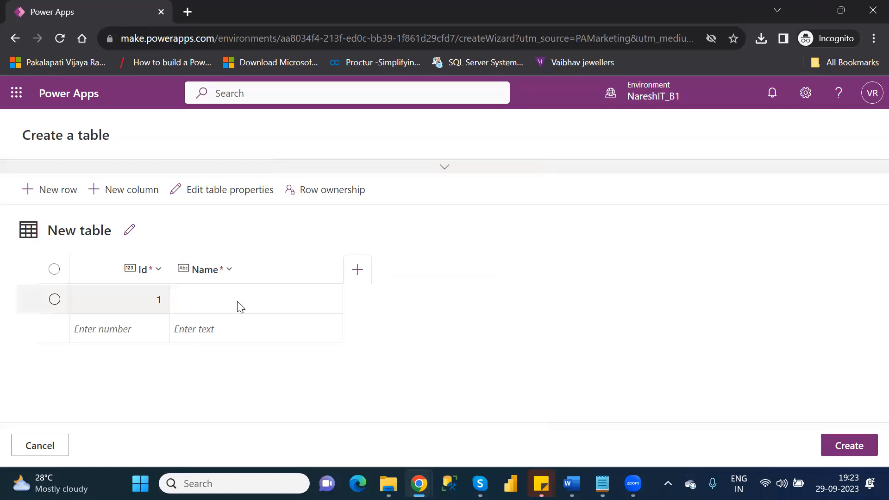
click(160, 329)
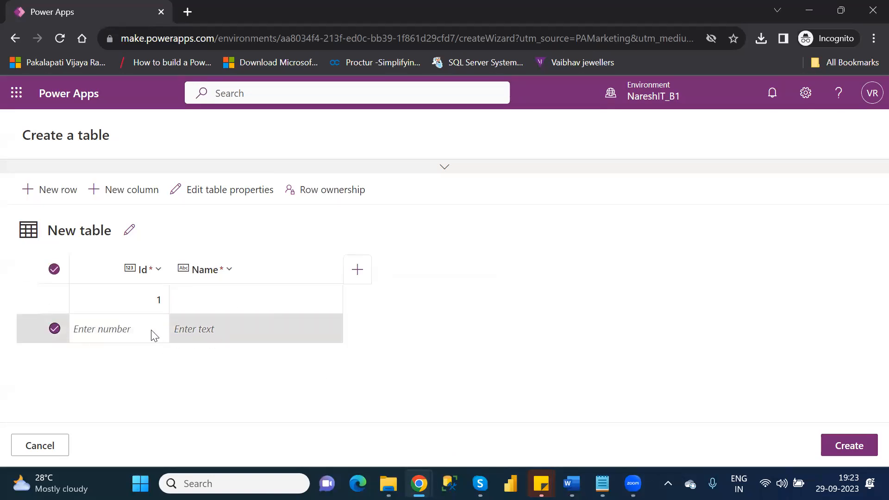
click(149, 332)
text(2)
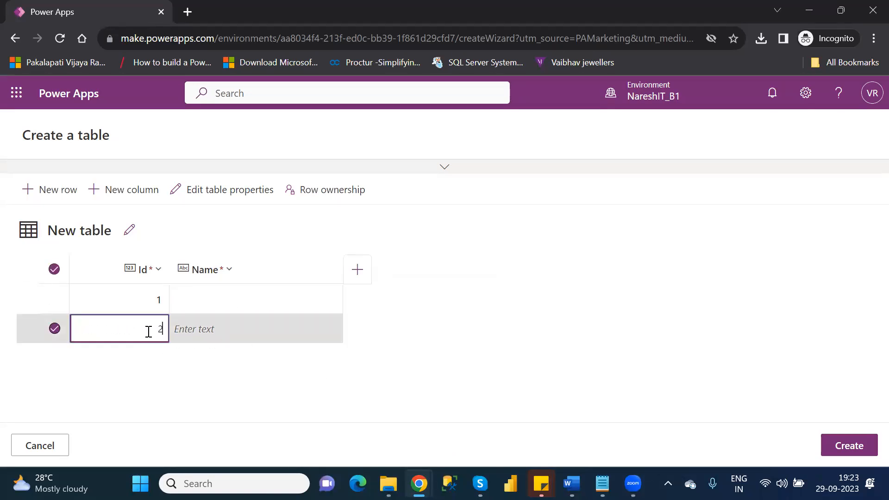
key(Return)
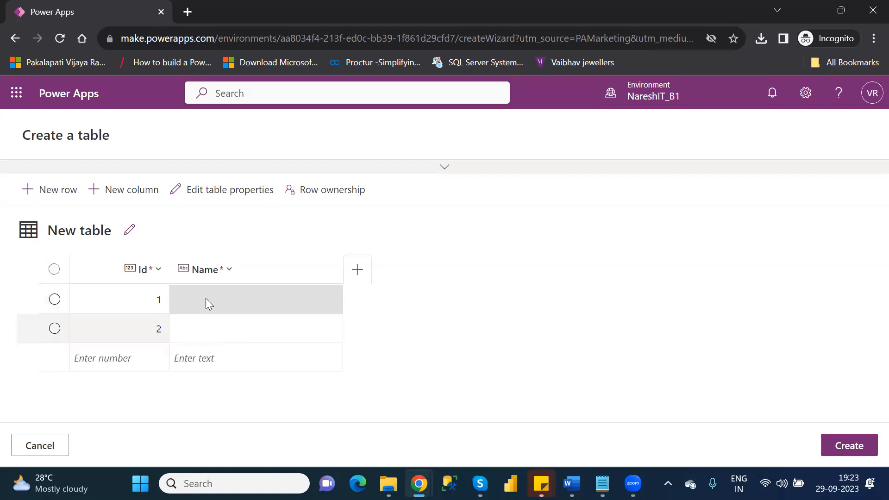
Fill in Names ABC and PQR for rows 1 and 2.
click(207, 301)
click(207, 301)
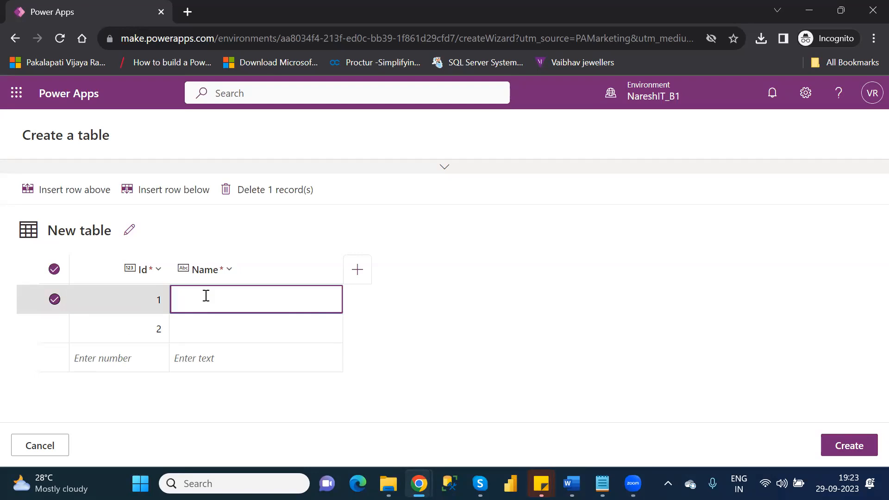
text(ABC)
click(211, 334)
click(210, 334)
text(PQR)
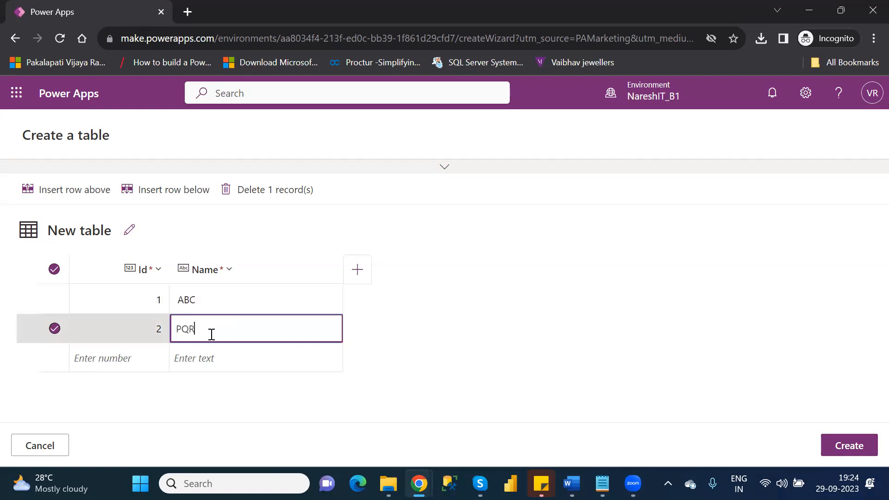
Add row 3 (3, XYZ) and row 4 (4, MNO), then open the table's properties editor.
click(137, 360)
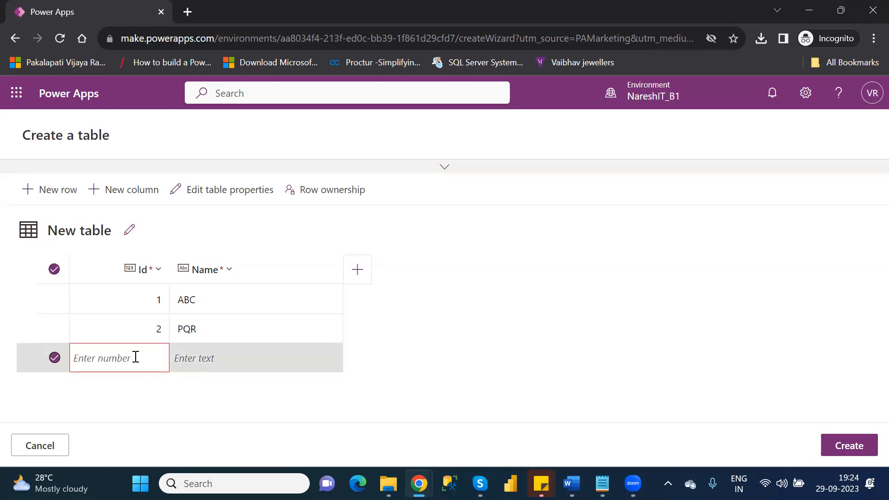
text(3)
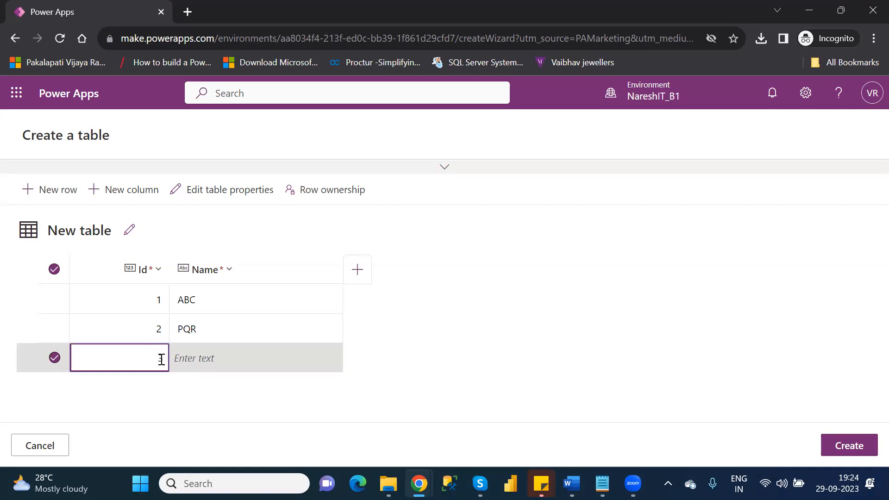
click(212, 355)
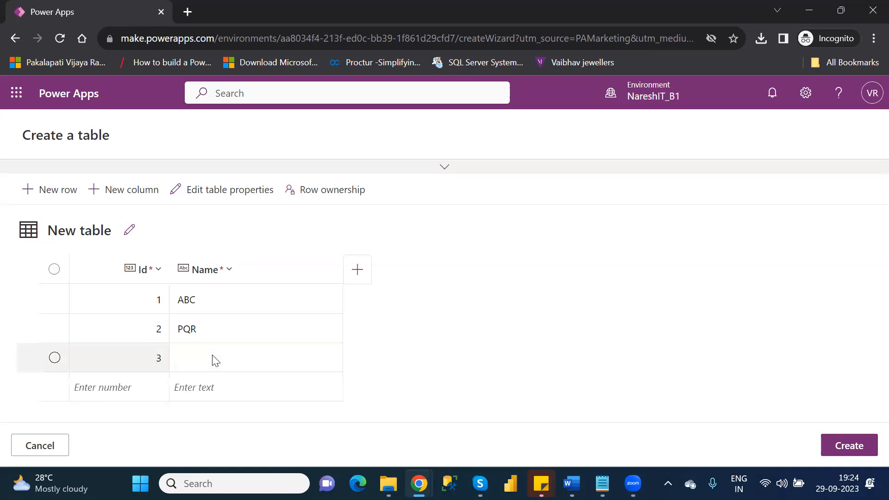
click(215, 360)
text(XYZ)
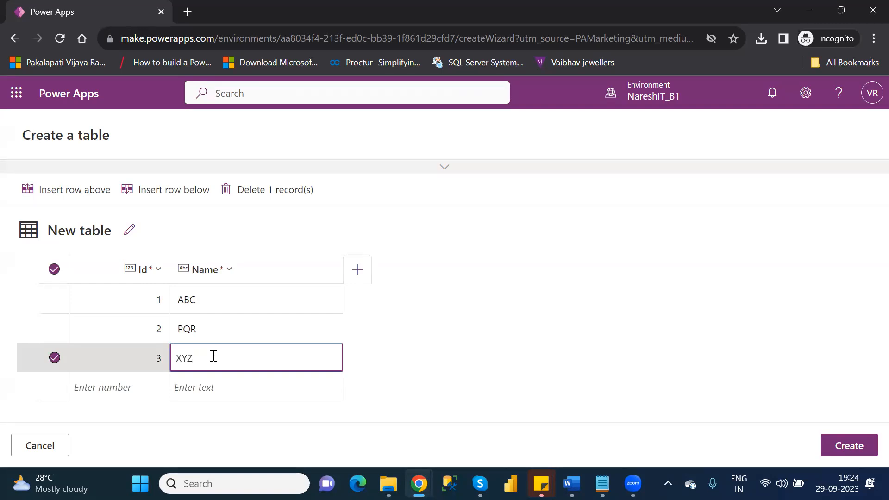
click(143, 389)
click(145, 390)
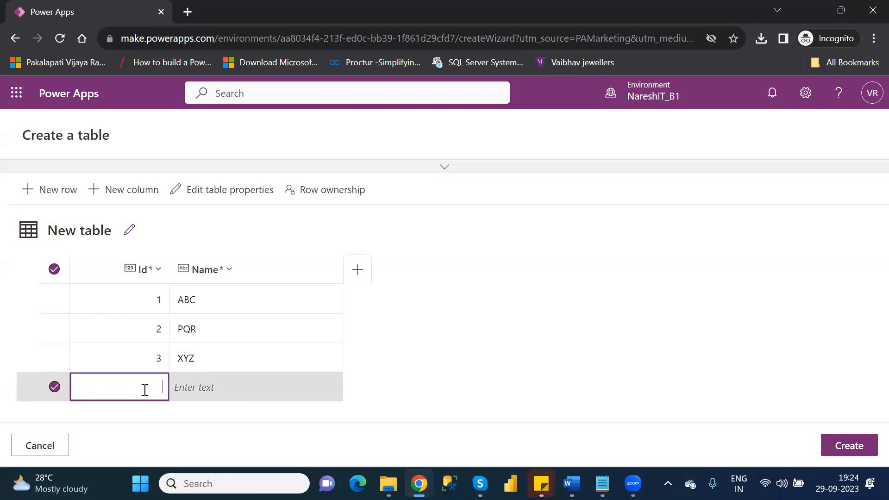
text(4)
click(220, 387)
click(220, 388)
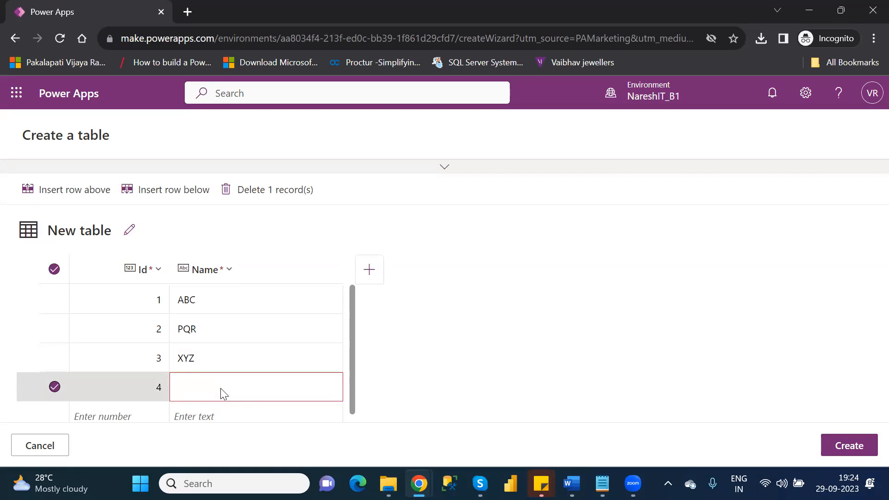
text(MNO)
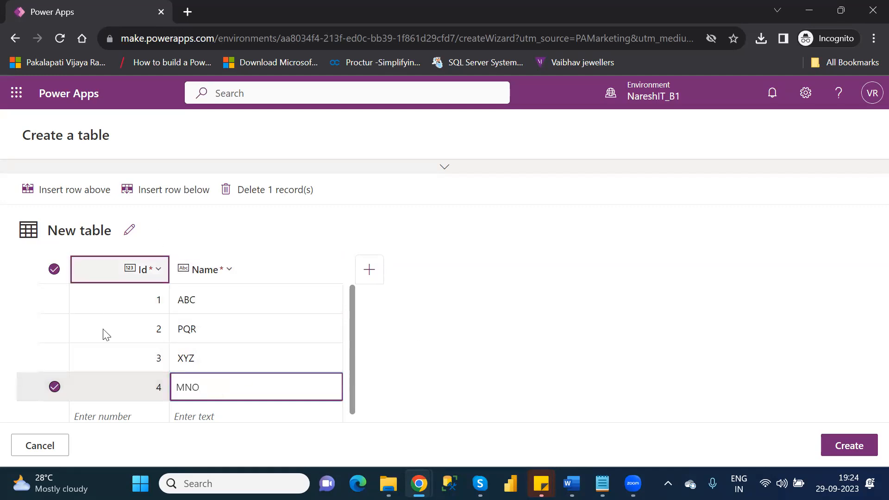
click(129, 230)
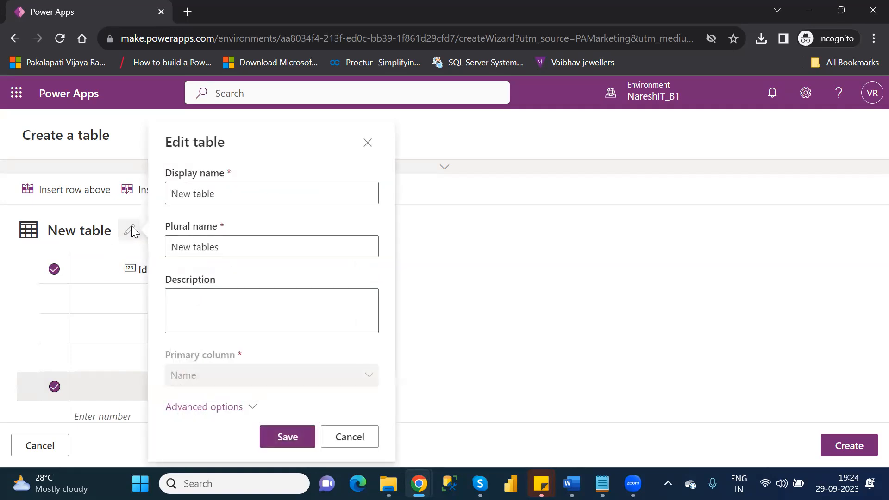
Replace the table's display name with 'SampleTable' and save.
click(226, 192)
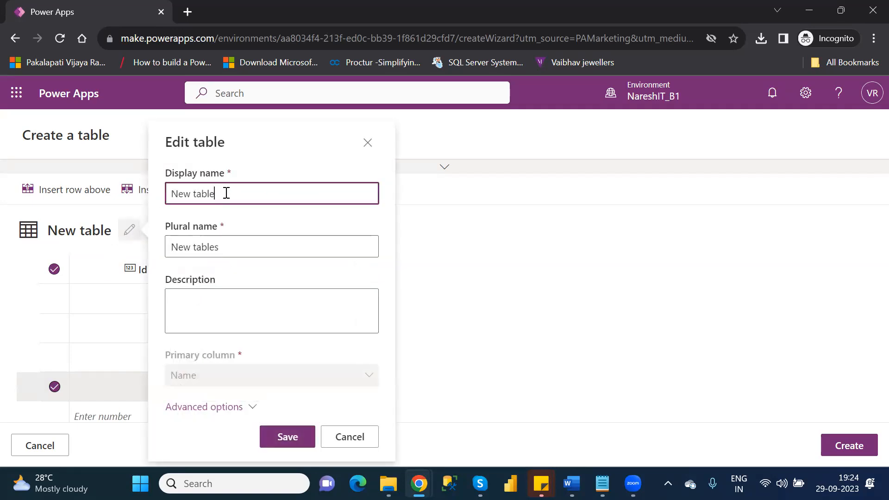
key(ctrl+a)
text(Sample)
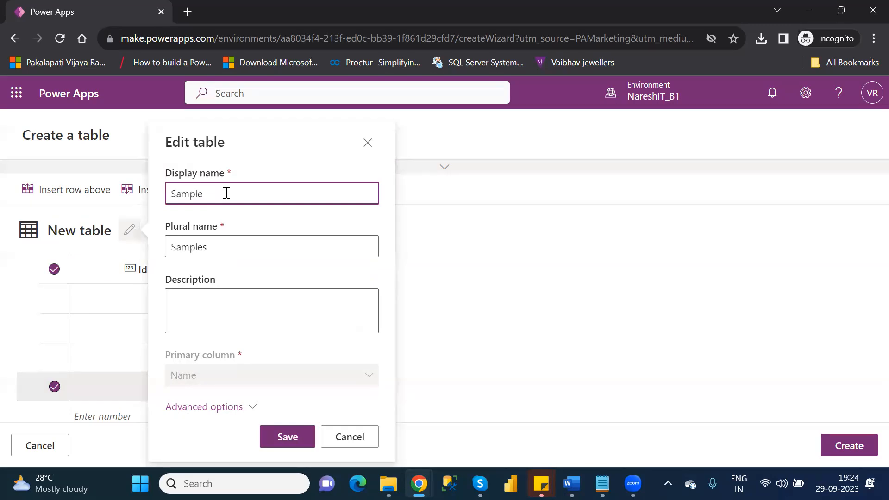
text(_)
key(BackSpace)
text(Table)
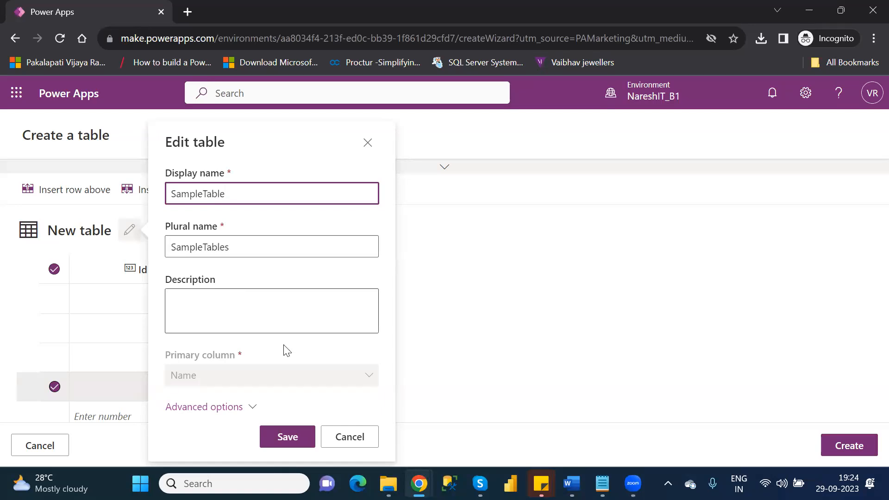
click(295, 440)
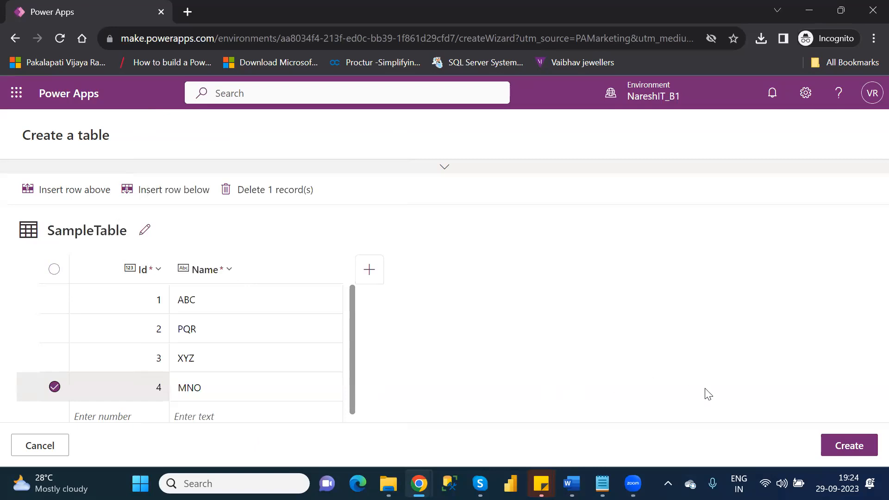
Create the table and scroll to its data grid showing ABC 1, MNO 4, PQR 2, XYZ 3.
click(846, 444)
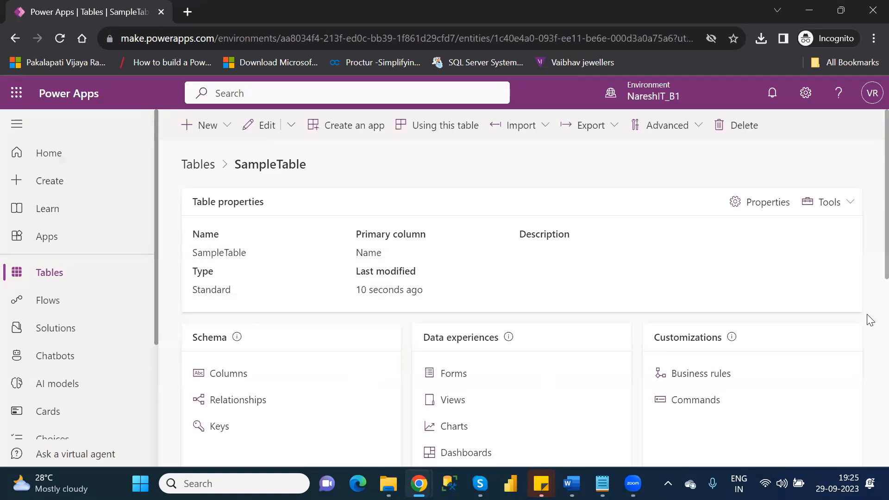
drag(870, 320, 870, 380)
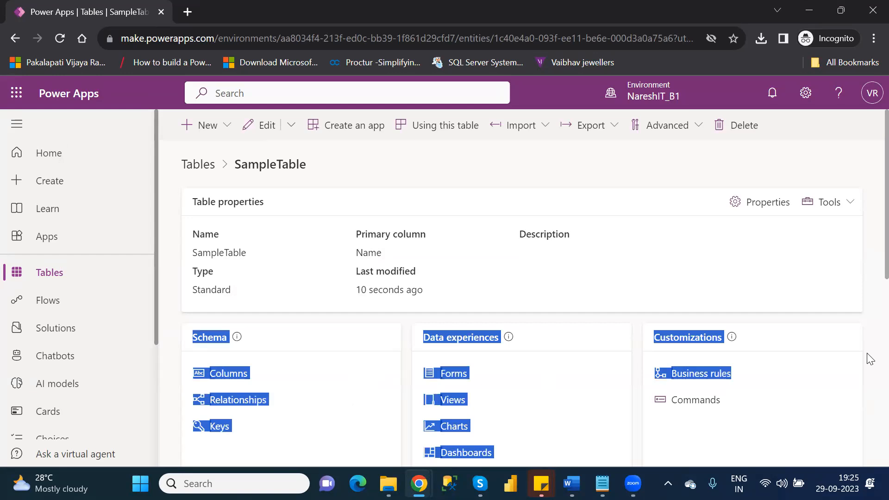
click(869, 356)
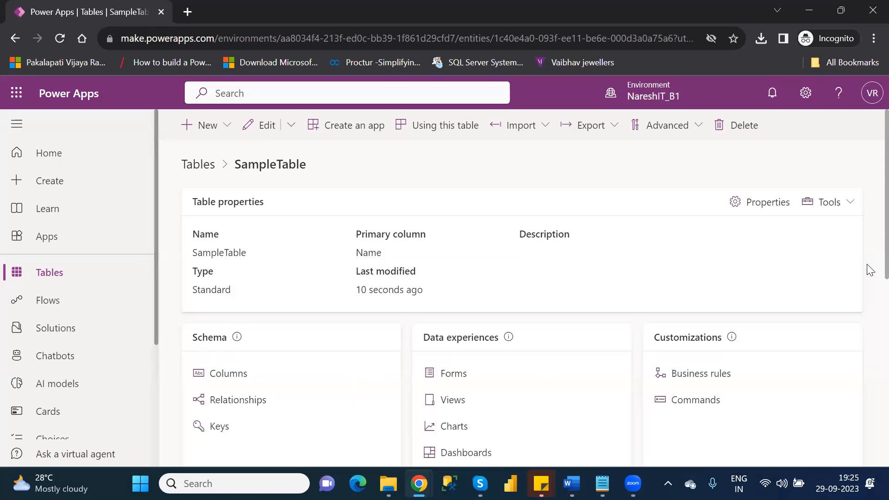
scroll(869, 333, down, 5)
scroll(869, 459, down, 2)
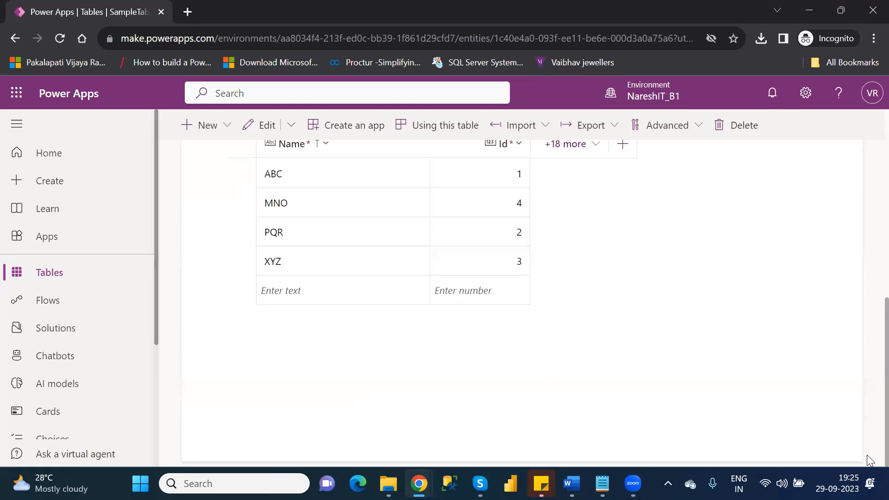
scroll(869, 431, up, 2)
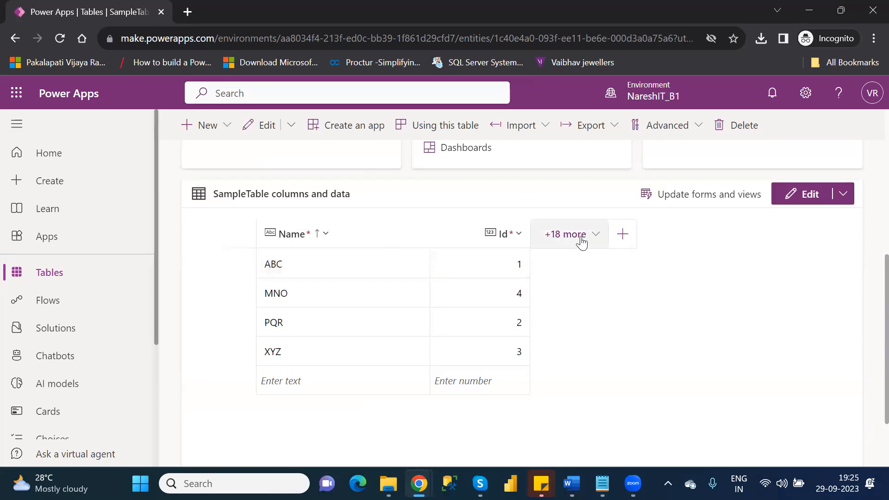
Add the existing Owner column to SampleTable's grid from the '+18 more' list.
click(594, 243)
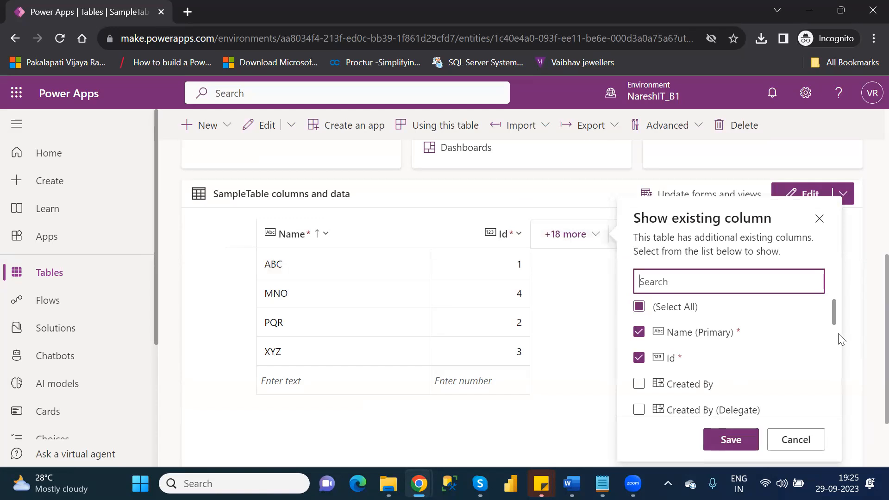
drag(835, 309, 852, 370)
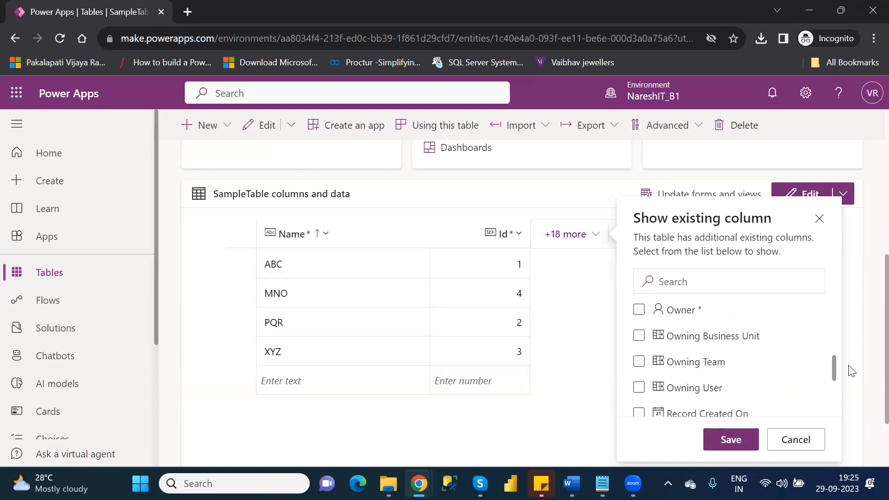
click(643, 311)
click(730, 439)
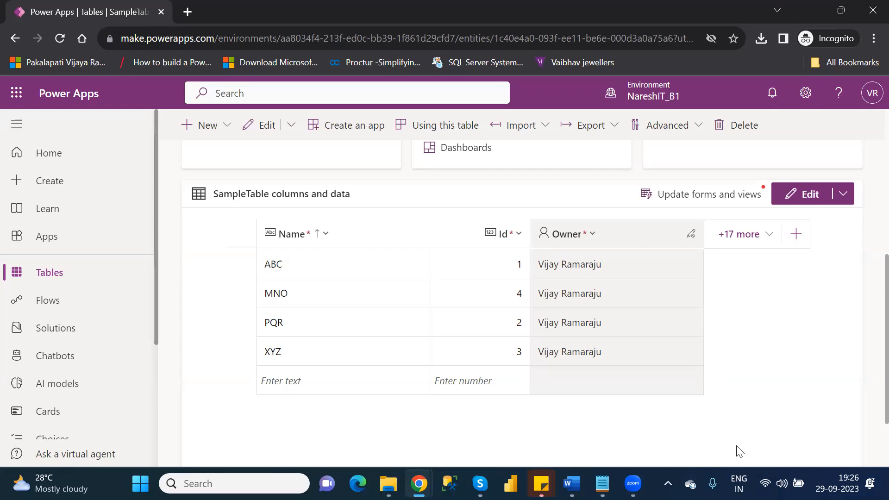
Return to the Tables list and choose Import data from Excel.
click(76, 277)
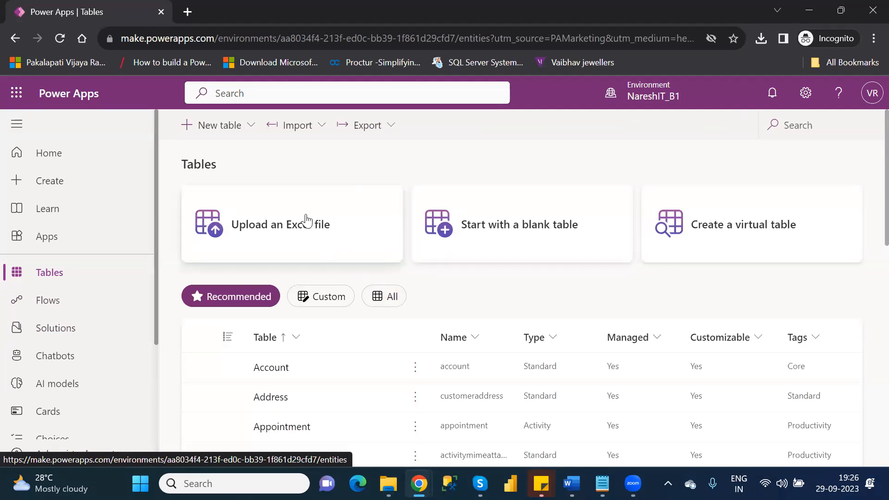
click(321, 136)
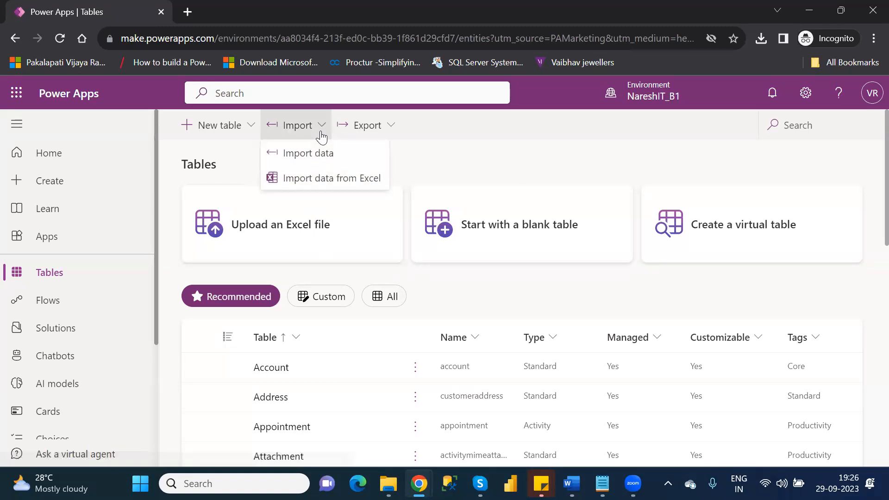
click(380, 178)
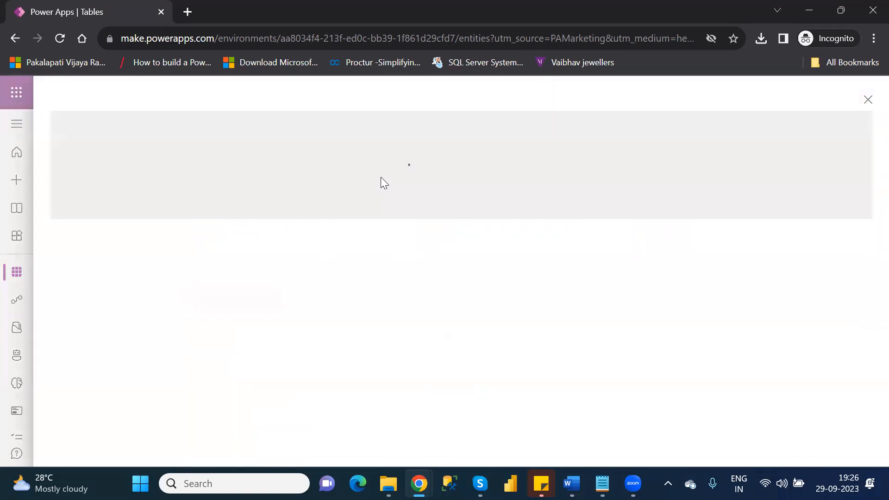
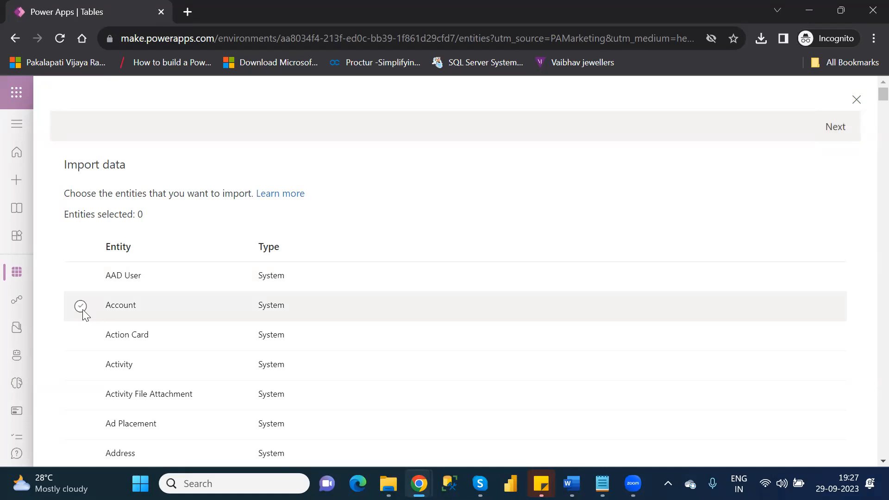
Pick Account in Import data, go on to column mapping, then close the wizard unmapped.
click(80, 306)
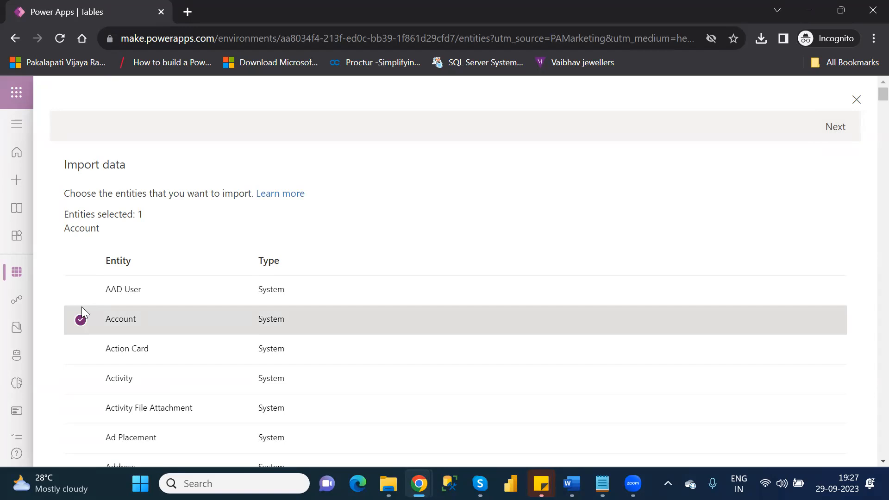
click(834, 129)
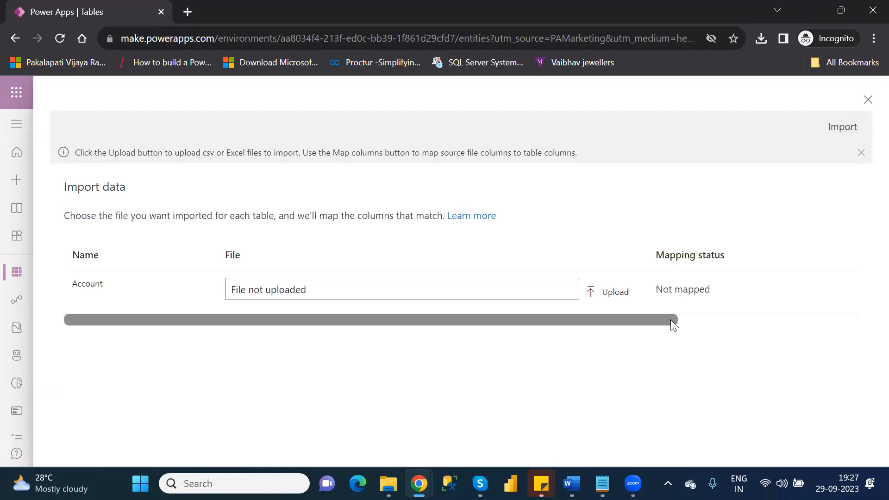
drag(670, 320, 831, 331)
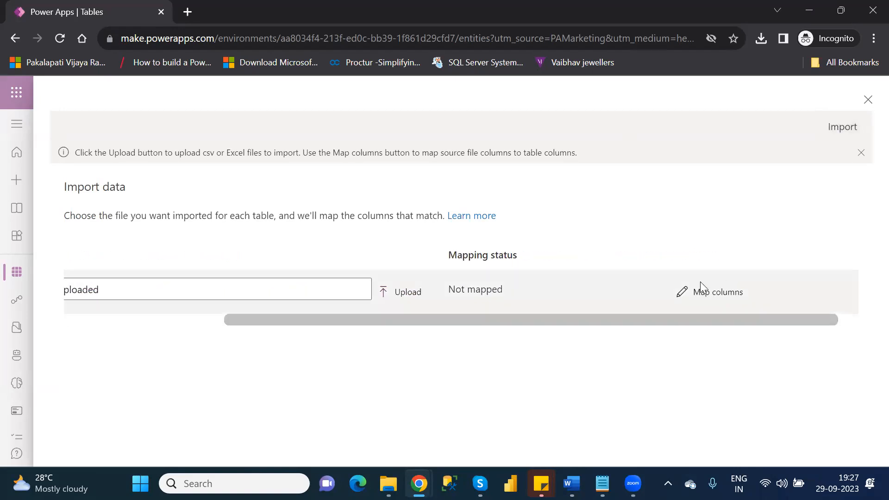
drag(704, 317, 790, 317)
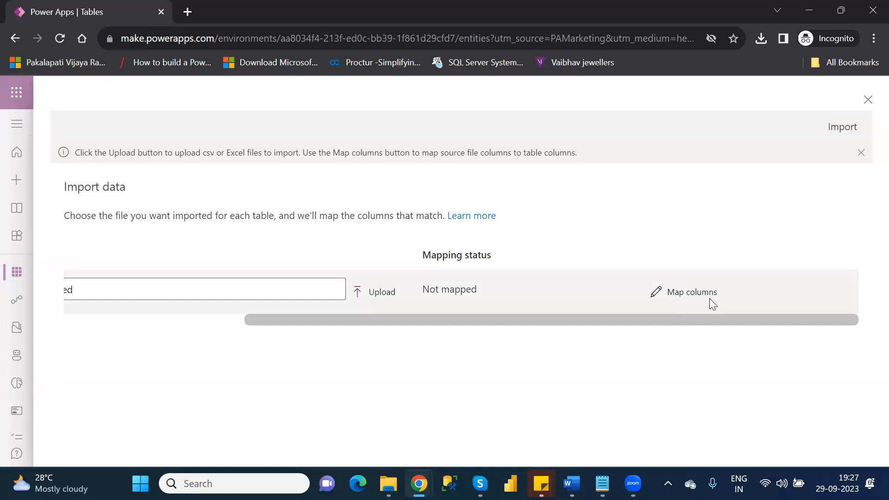
click(861, 153)
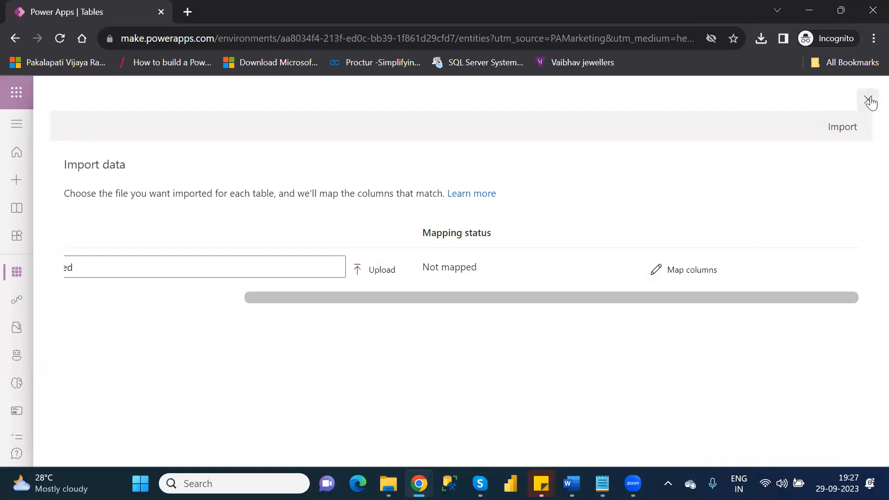
click(868, 100)
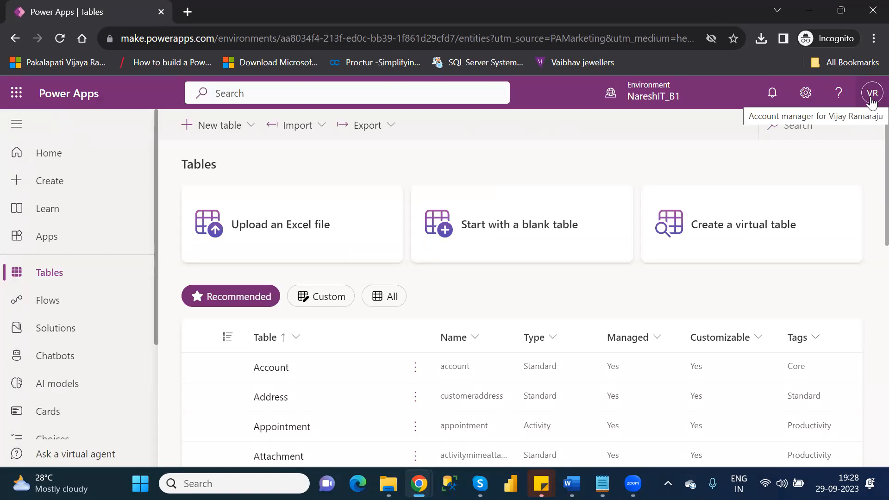
Filter tables by 'cust' and rename Customer1's display name to Customer in Properties.
click(809, 121)
text(cust)
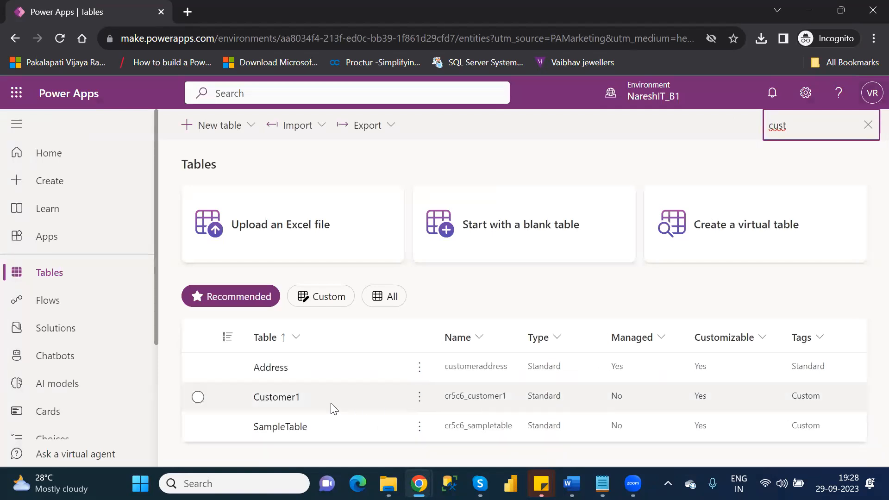
click(422, 407)
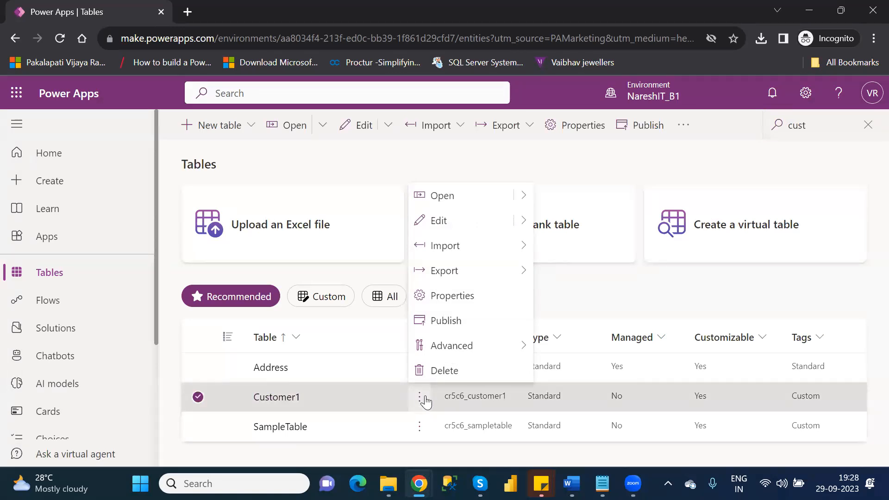
click(451, 300)
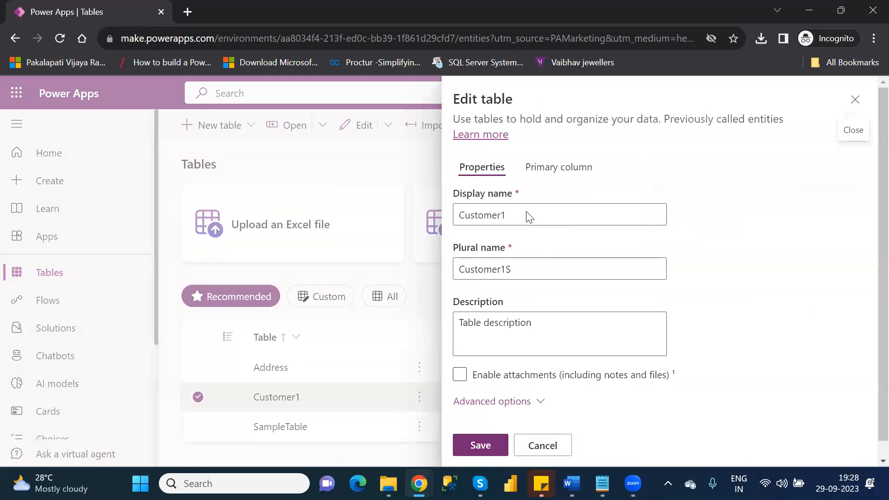
click(527, 213)
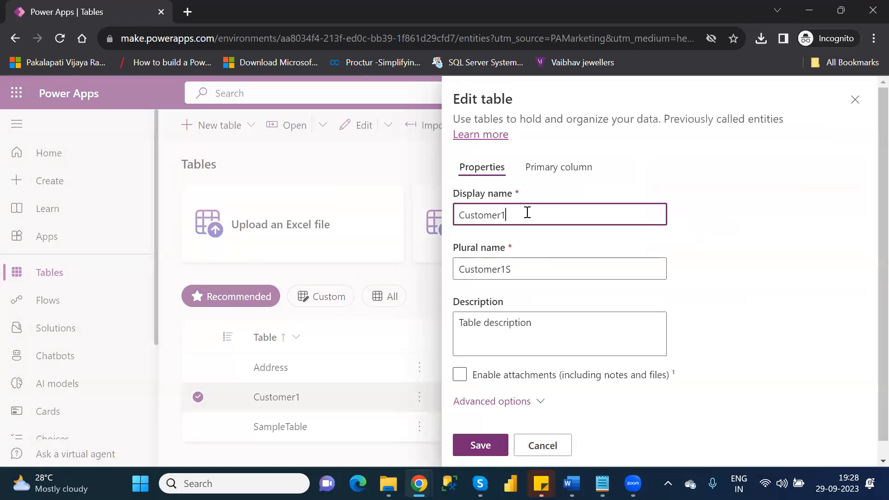
key(BackSpace)
click(483, 449)
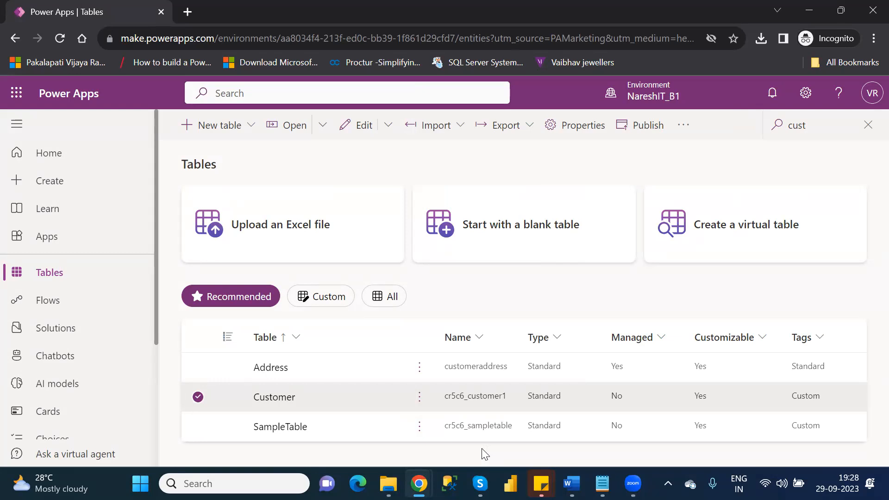
click(420, 397)
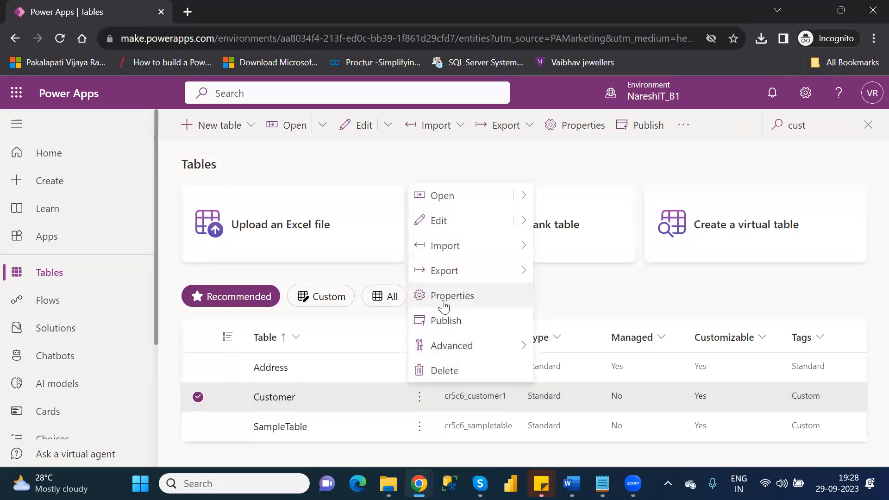
click(602, 301)
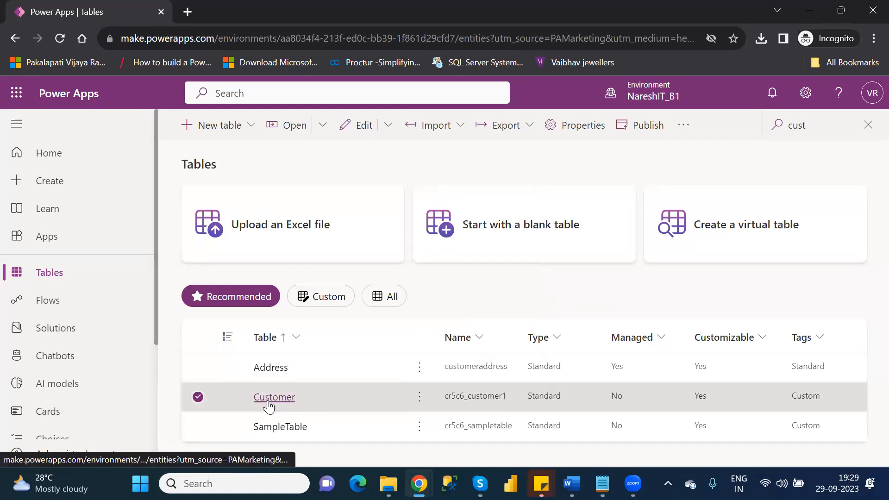
Open the Customer table and bring its data grid into view.
click(268, 401)
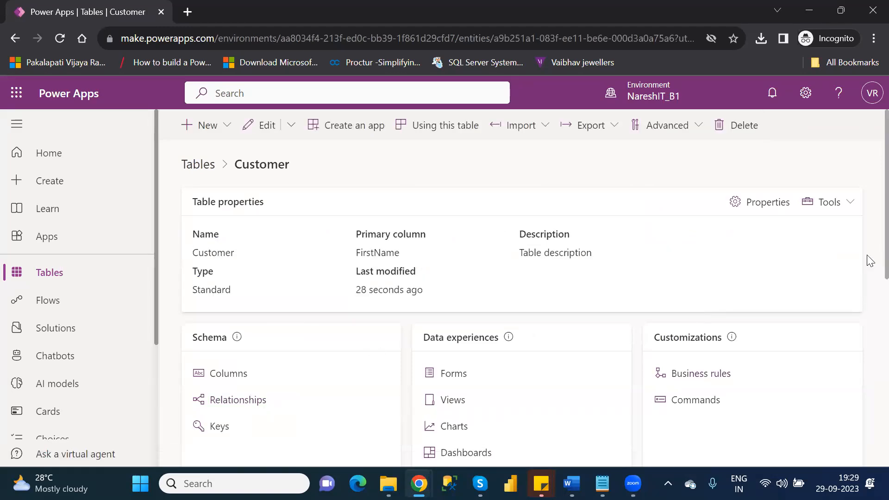
scroll(868, 278, down, 3)
scroll(869, 337, down, 5)
scroll(867, 401, up, 1)
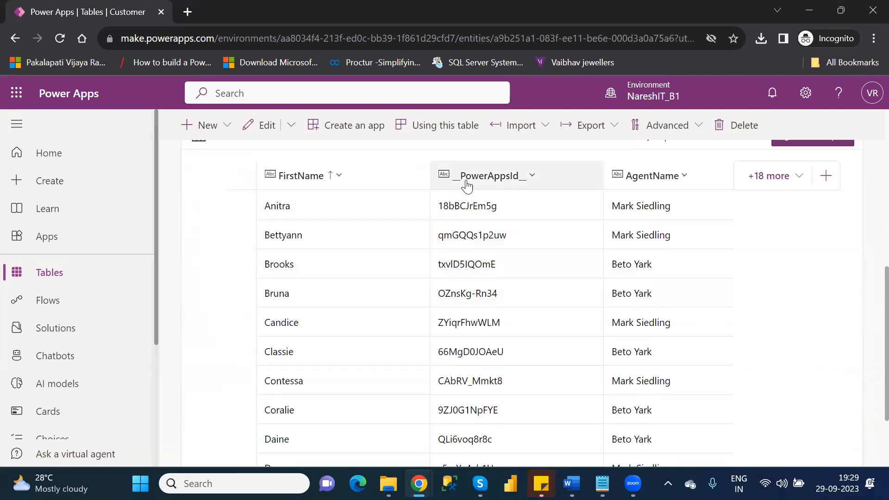
Try deleting _PowerAppsId_, cancel the dependency error, and hide the column instead.
click(534, 177)
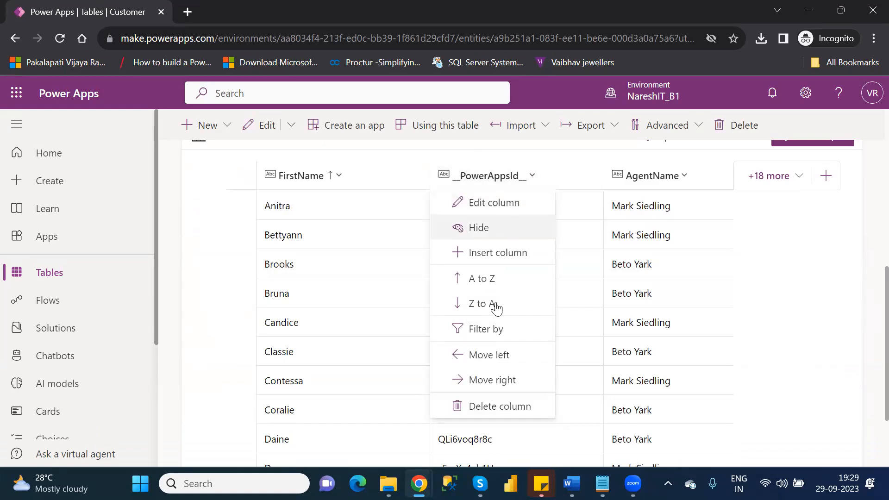
click(501, 407)
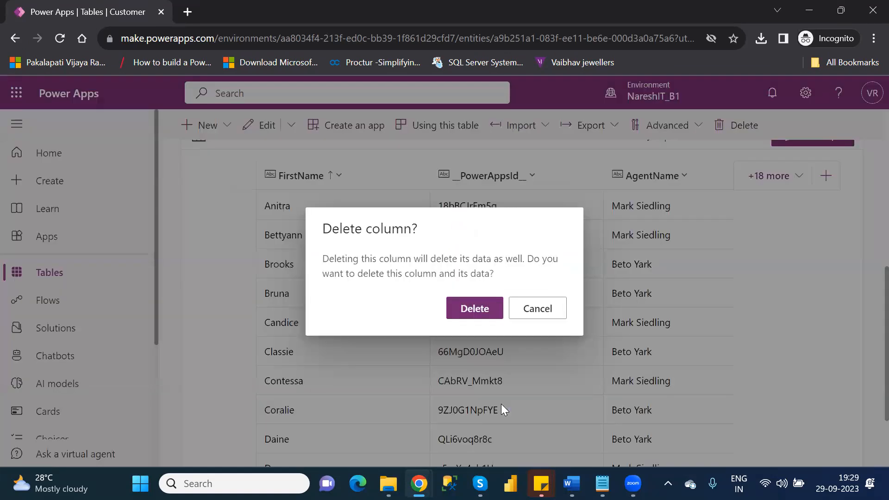
click(476, 310)
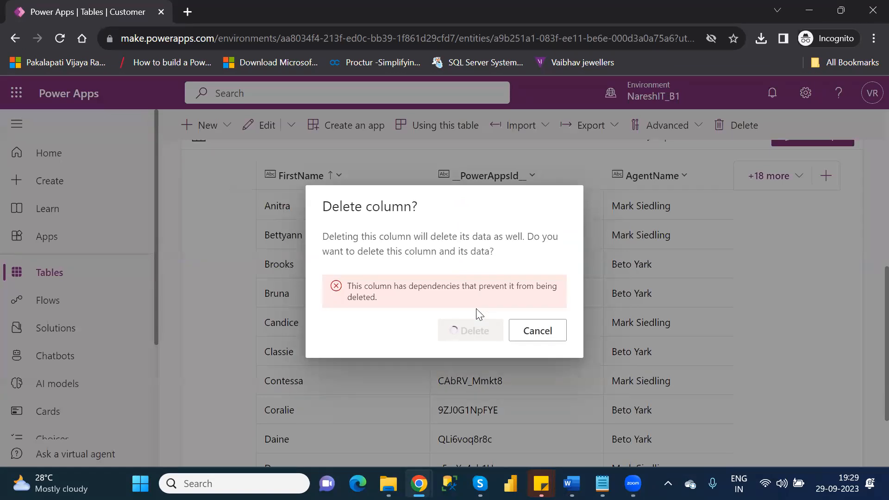
click(538, 334)
click(533, 177)
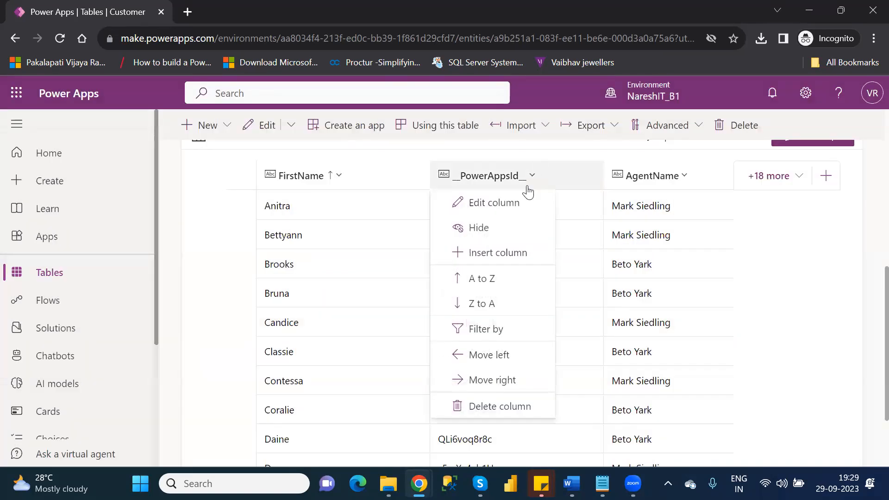
click(484, 230)
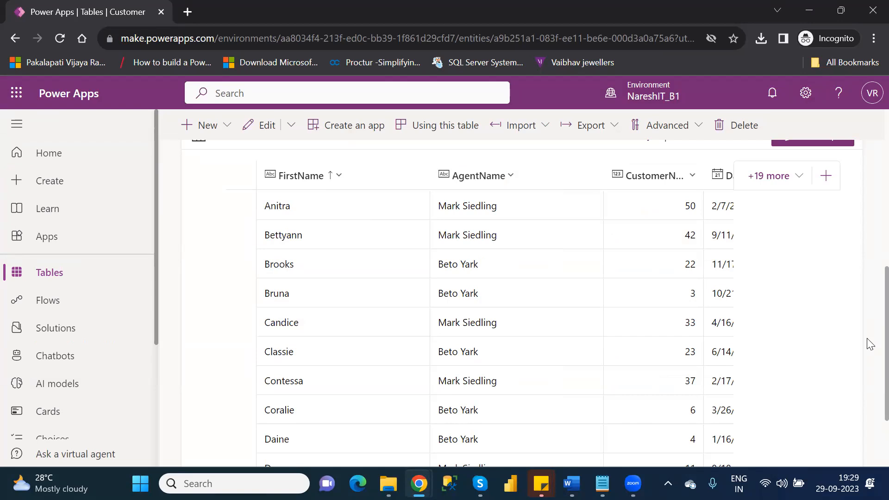
scroll(870, 322, down, 3)
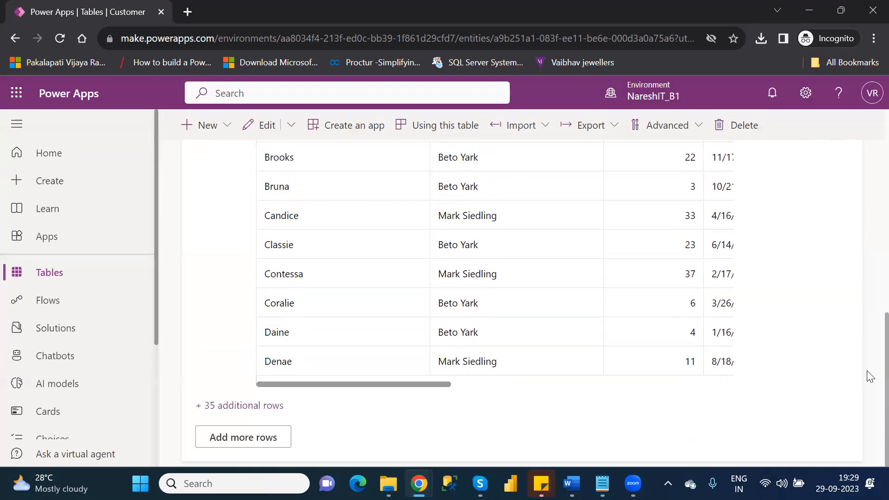
scroll(867, 366, up, 1)
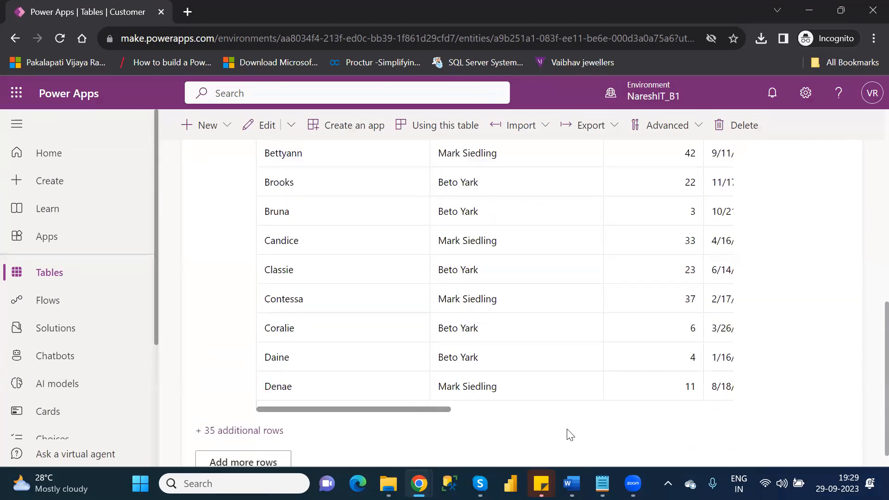
click(541, 410)
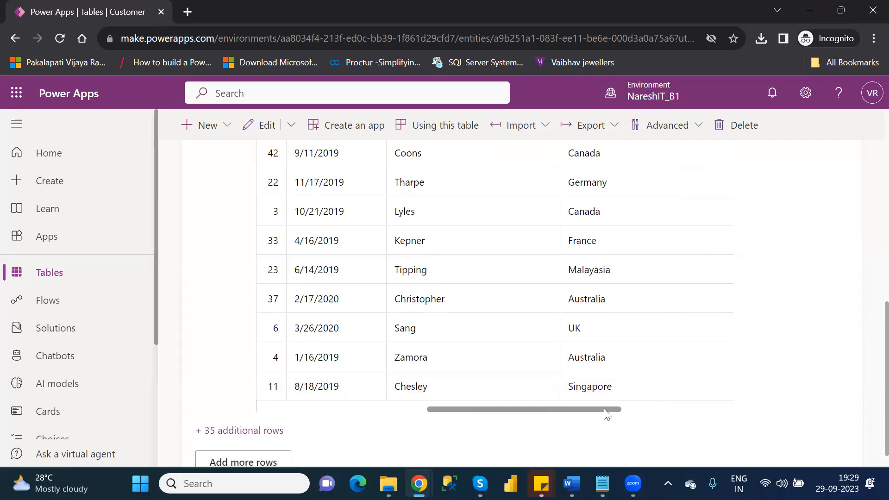
drag(614, 409, 740, 410)
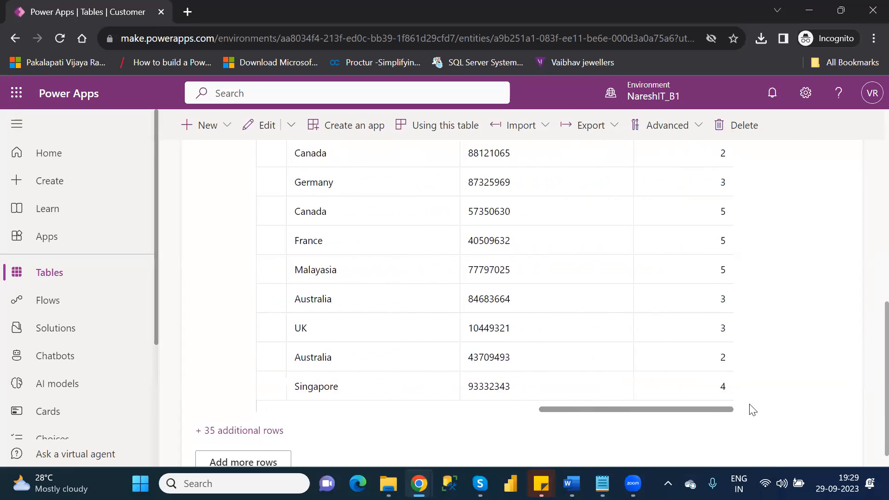
drag(619, 408, 431, 410)
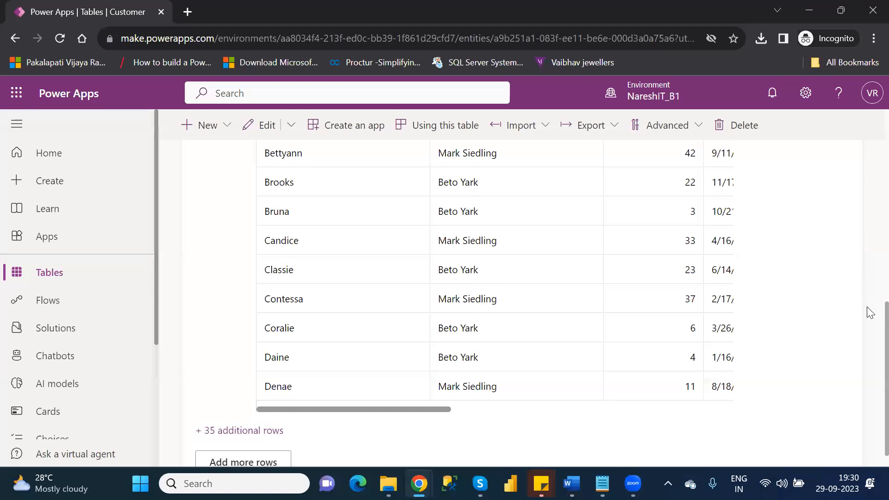
scroll(868, 260, up, 4)
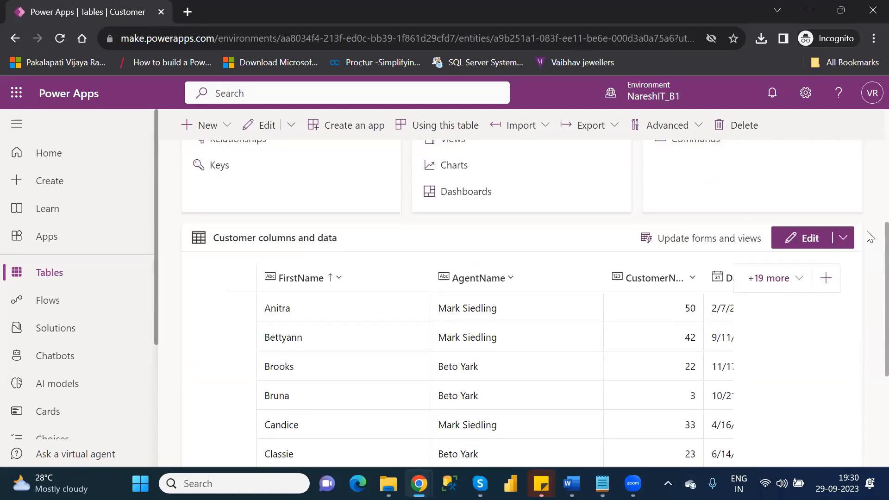
scroll(869, 240, down, 2)
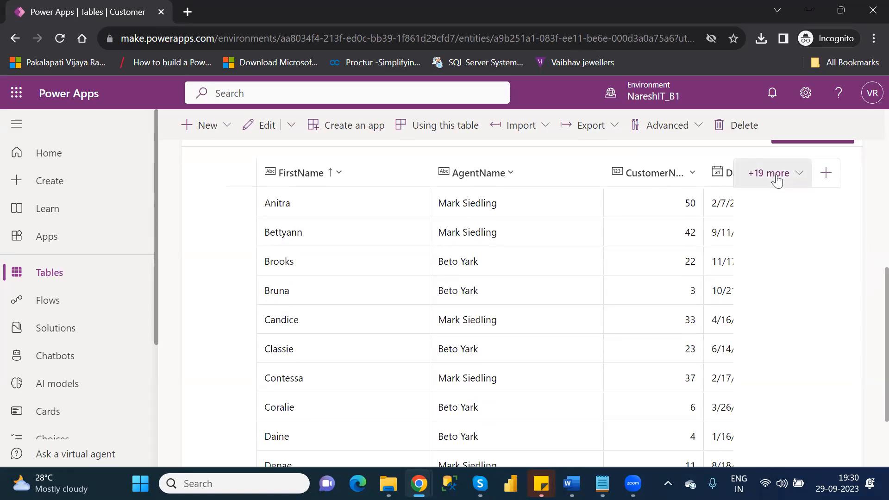
Browse the existing columns, search 'name', clear the search and close the picker.
click(776, 176)
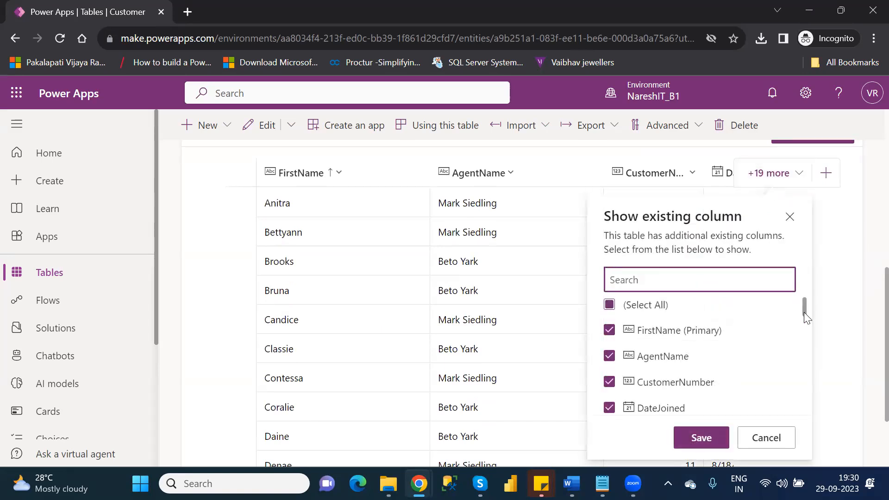
drag(804, 313, 827, 428)
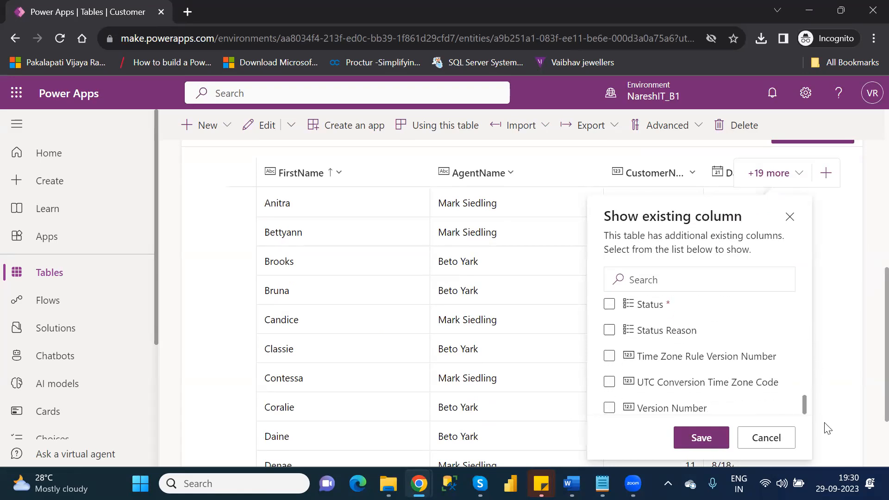
click(675, 278)
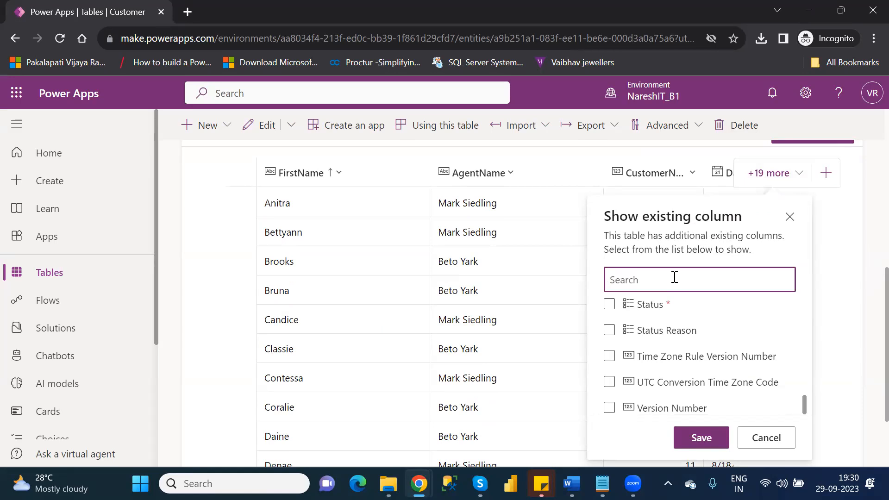
text(name)
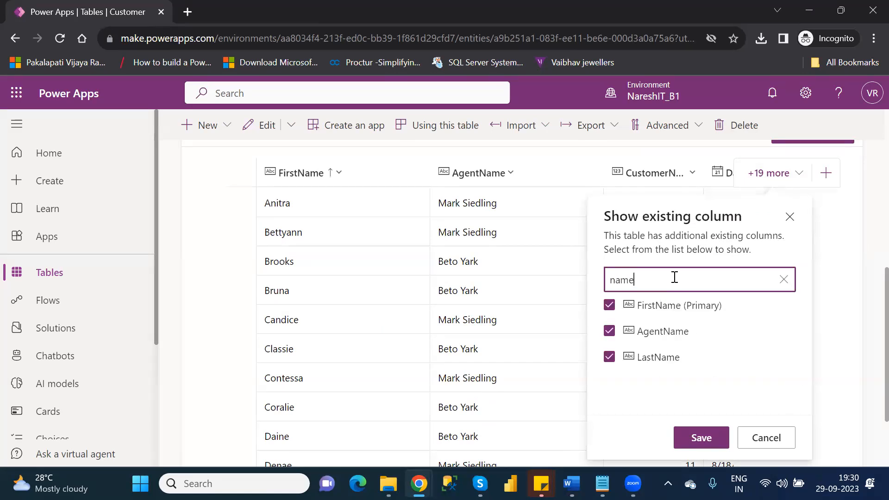
key(BackSpace)
key(BackSpace)
key(BackSpace)
key(BackSpace)
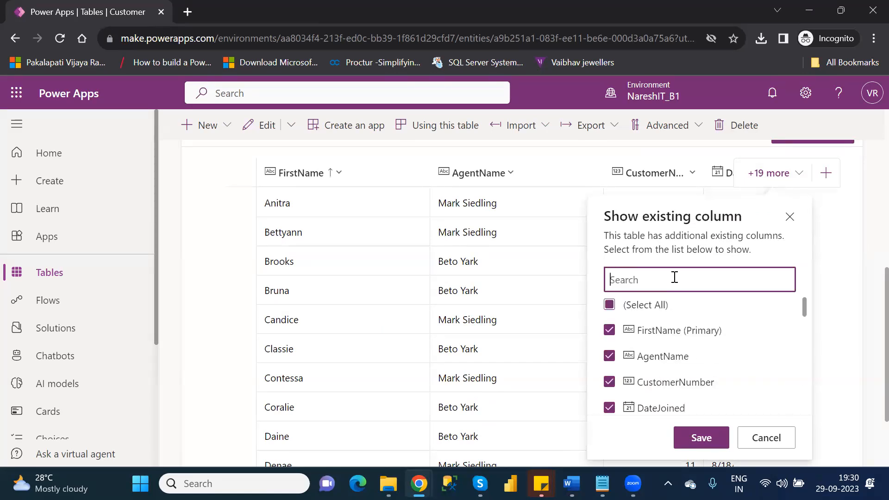
click(768, 439)
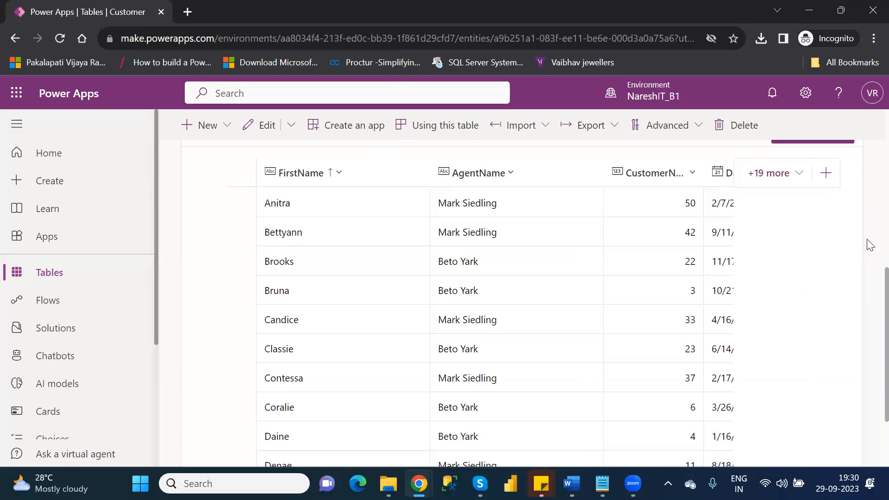
scroll(870, 277, up, 5)
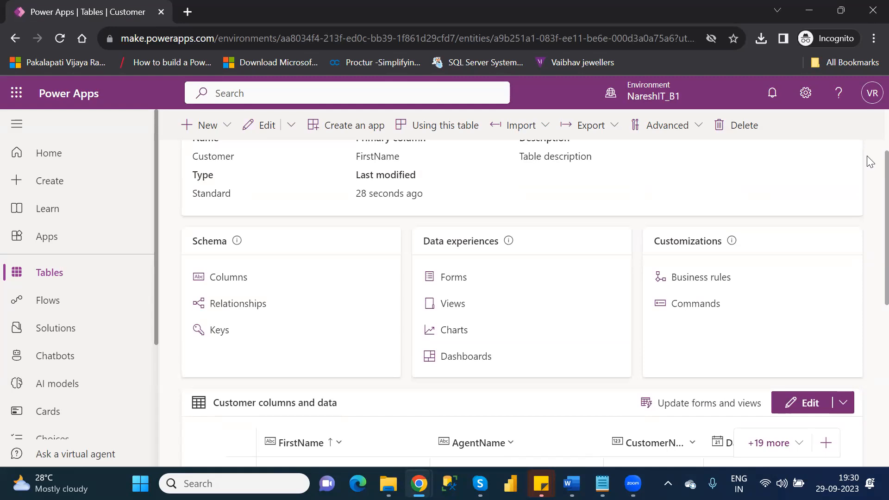
Open the Customer table's Columns list under Schema.
scroll(870, 162, up, 1)
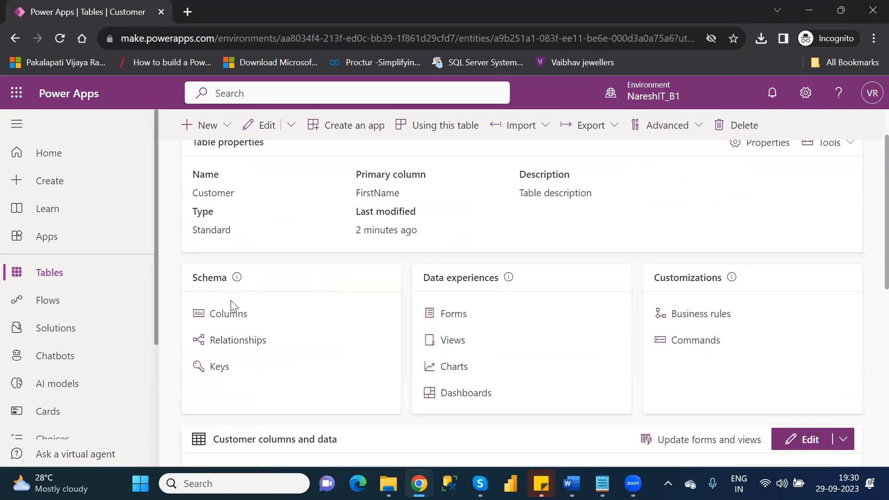
click(225, 315)
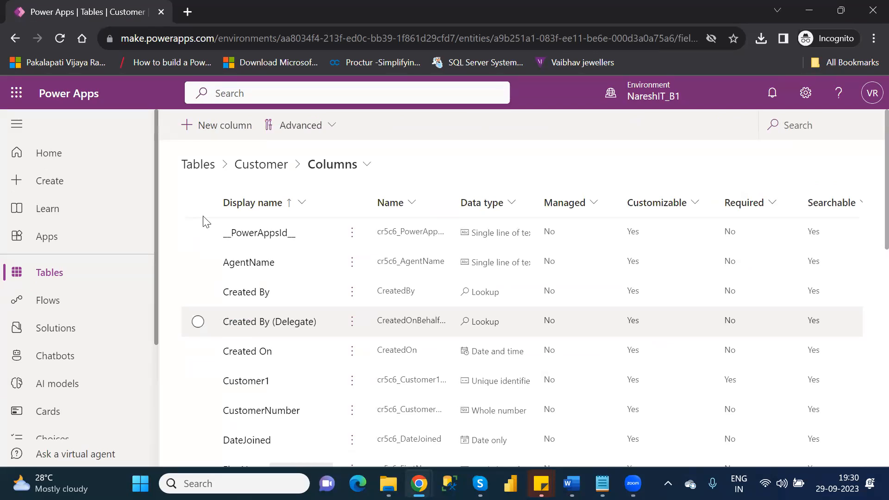
Create a column with display name 'Name' and Calculated behavior, then save and edit.
click(228, 132)
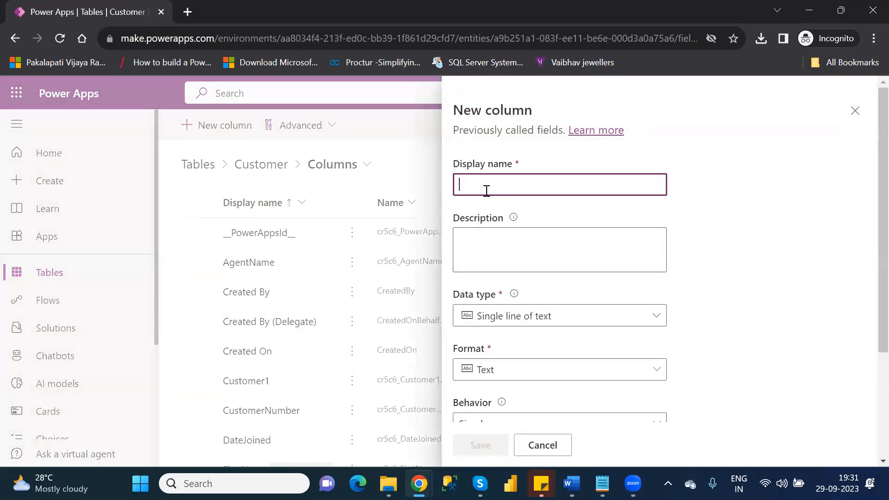
text(Name)
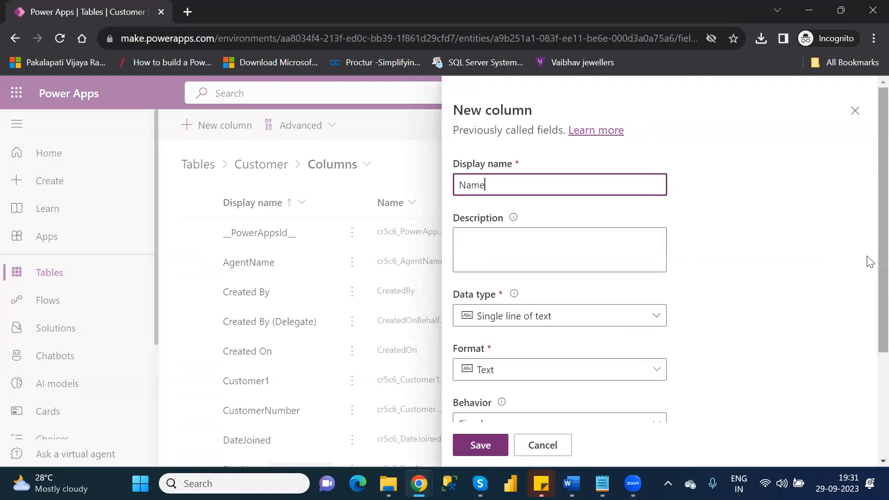
scroll(866, 264, down, 3)
scroll(868, 380, down, 1)
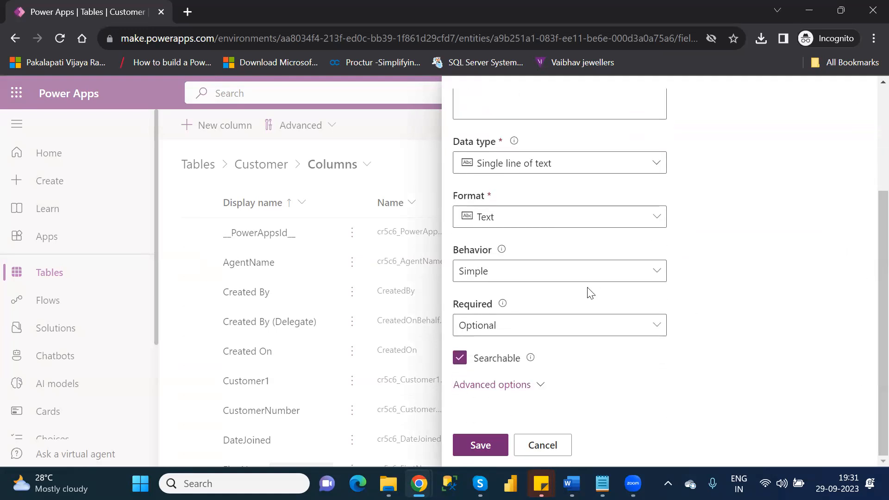
click(547, 280)
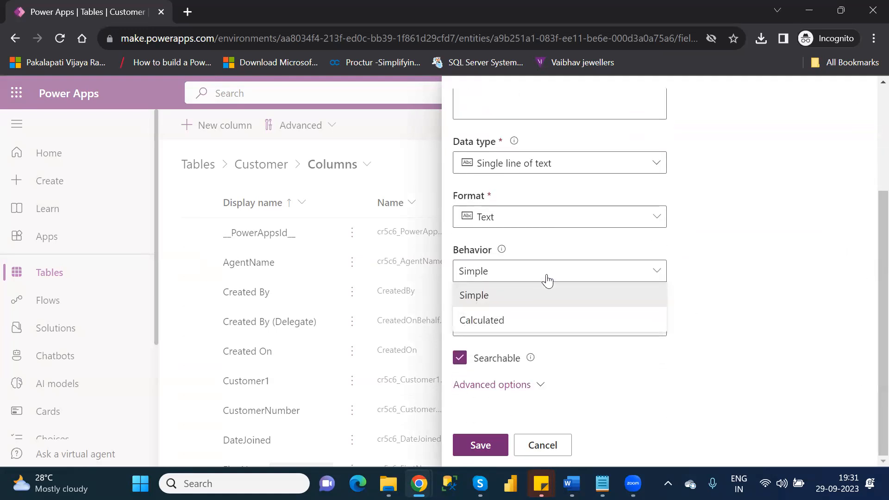
click(503, 324)
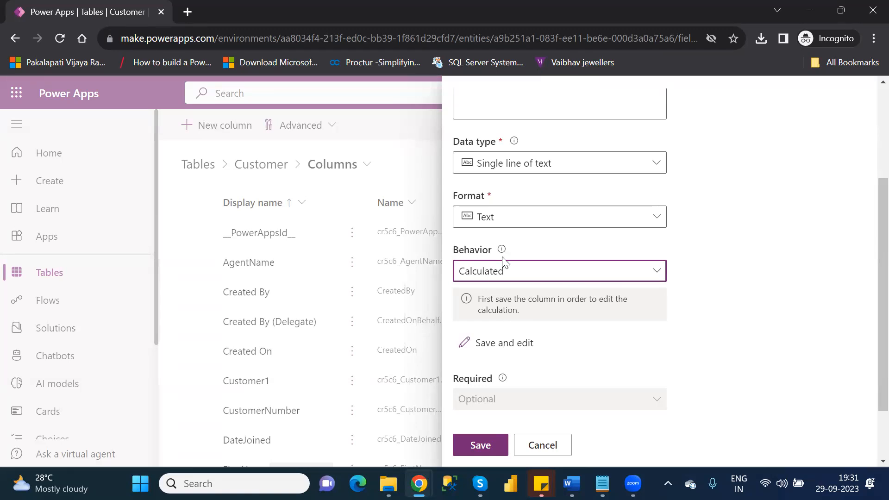
click(511, 347)
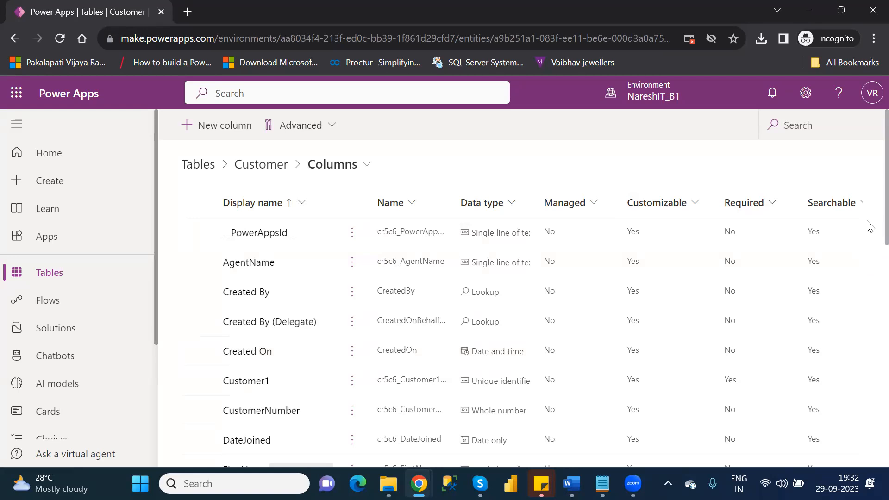
Edit the Name column and launch its Calculated behavior editor.
scroll(868, 246, down, 2)
scroll(869, 280, down, 6)
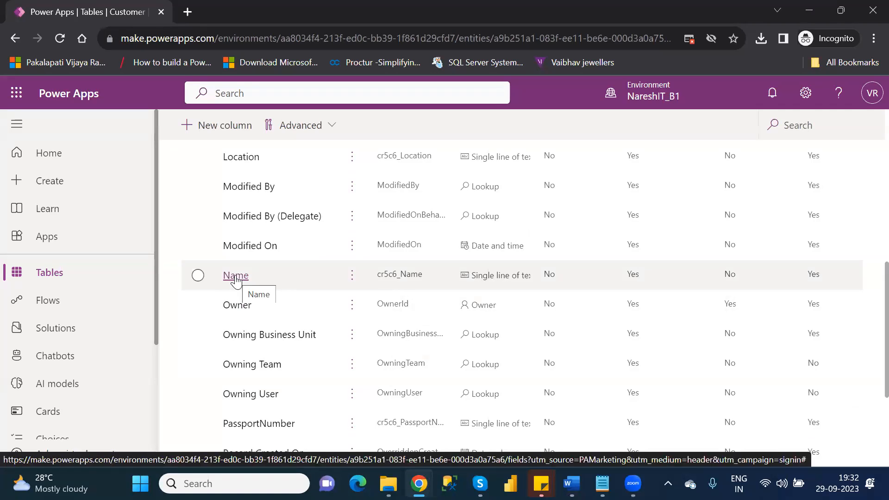
click(197, 275)
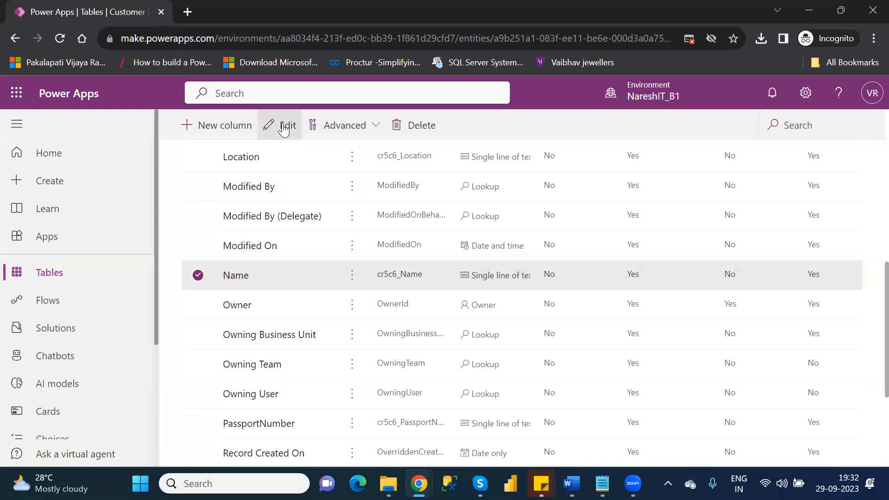
click(283, 127)
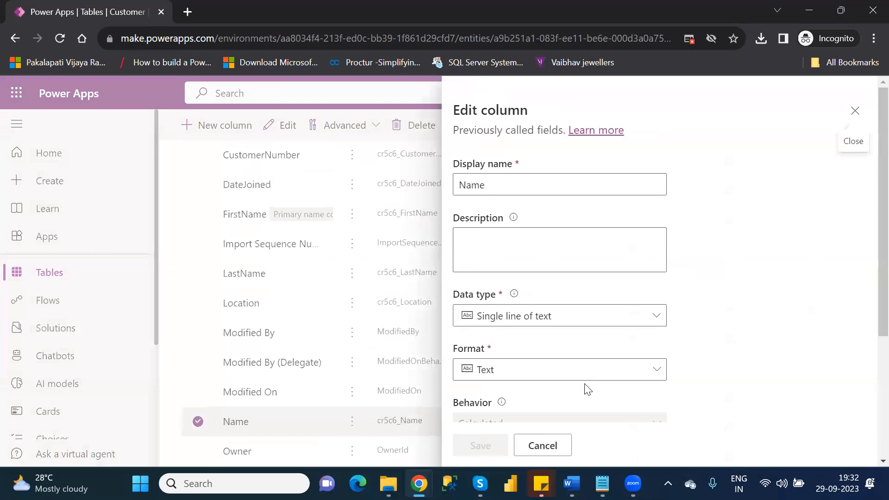
scroll(868, 375, down, 2)
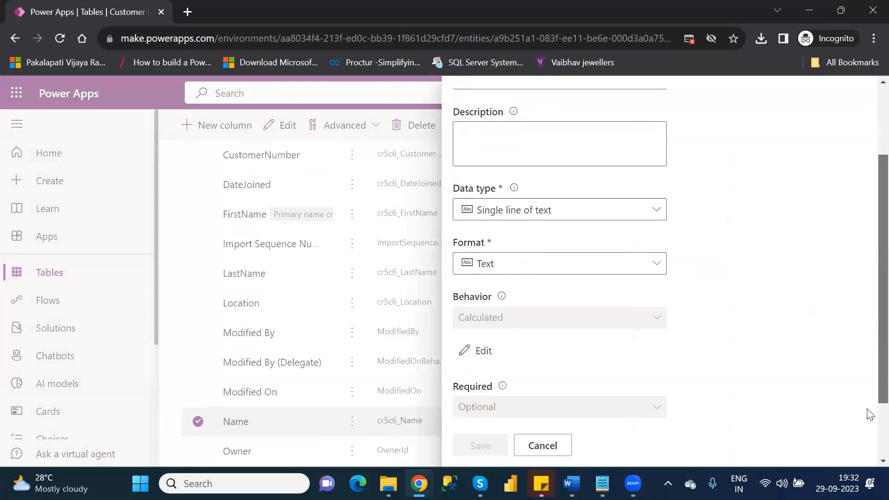
scroll(870, 414, down, 1)
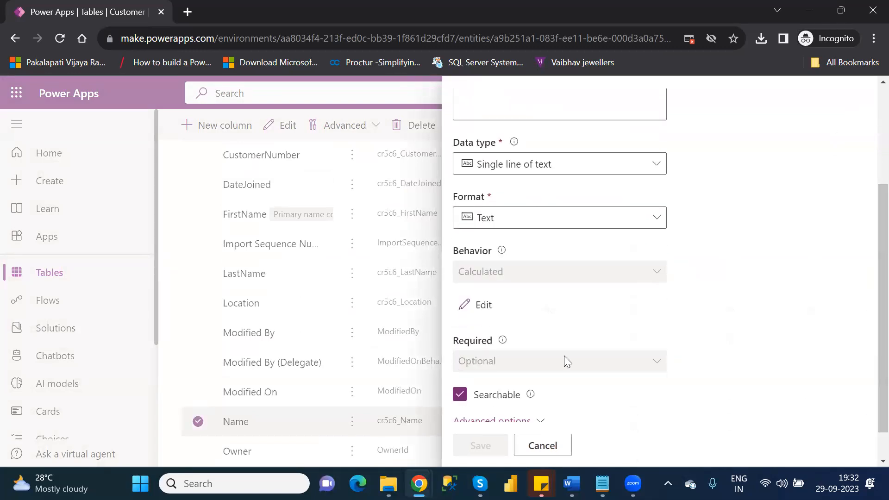
click(483, 306)
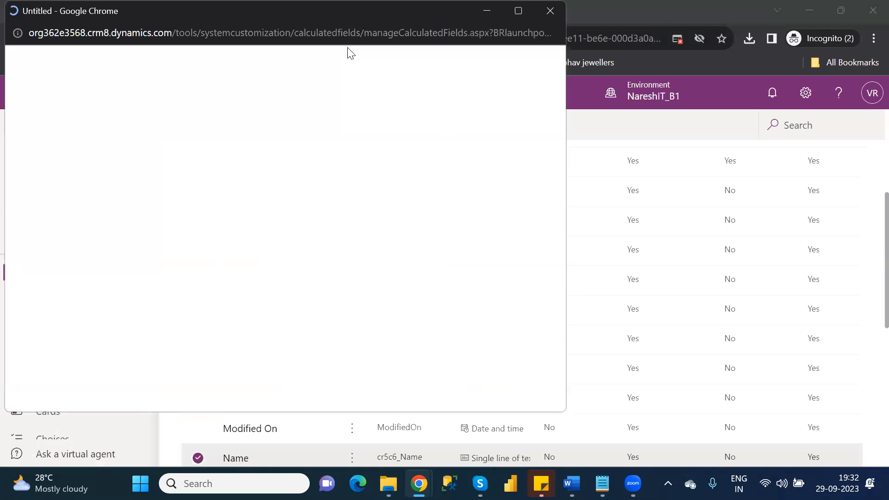
Always allow pop-ups from make.powerapps.com and switch to the calculated field window.
click(679, 38)
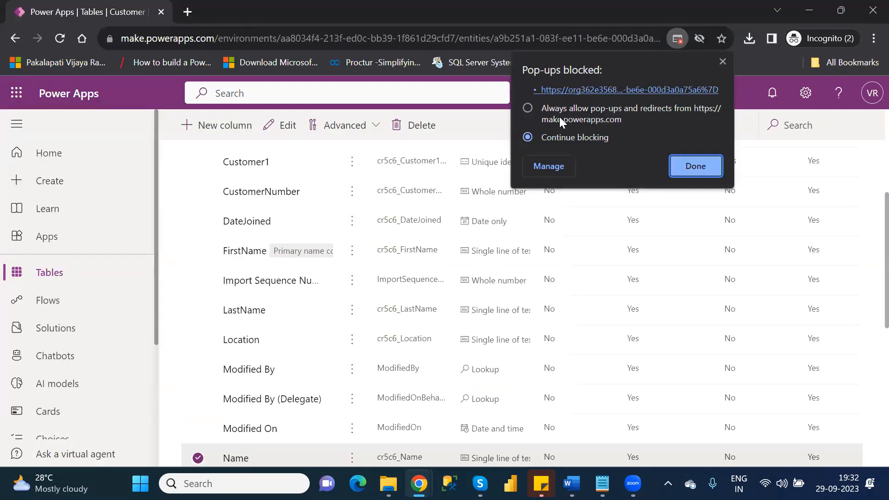
click(527, 108)
click(695, 166)
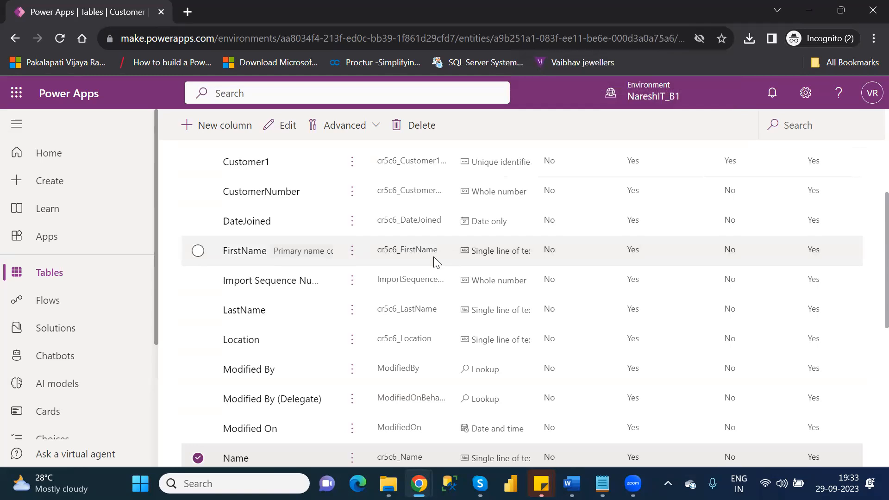
key(alt+Tab)
key(alt+Tab)
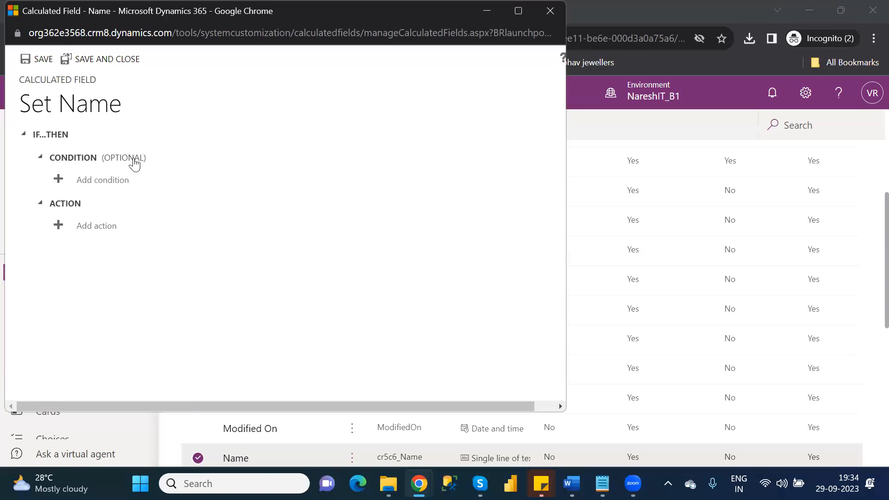
Add an empty Set Name action under ACTION in the calculated field editor.
click(96, 227)
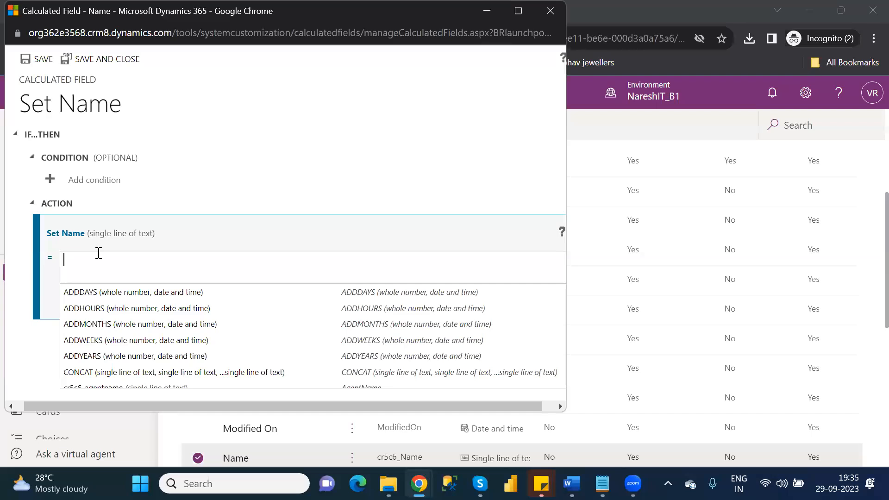
Enter the formula CONCAT(cr5c6_firstname, cr5c6_lastname) for Name and confirm it.
text(co)
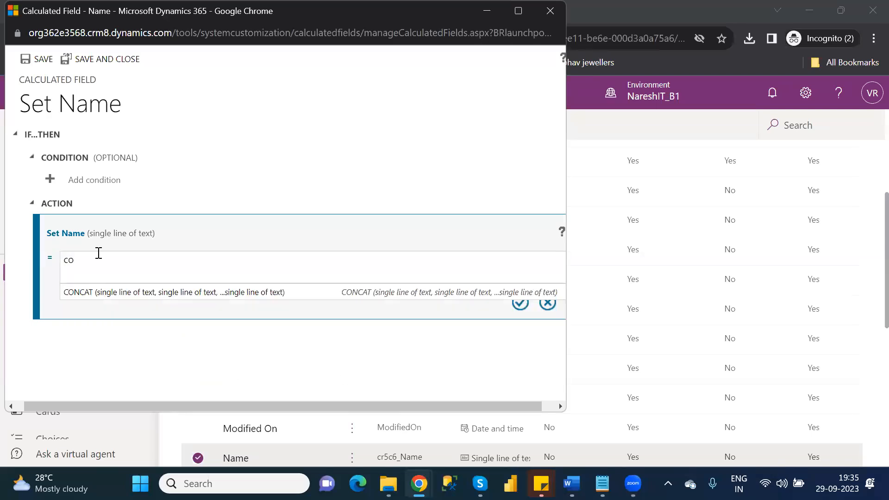
click(80, 297)
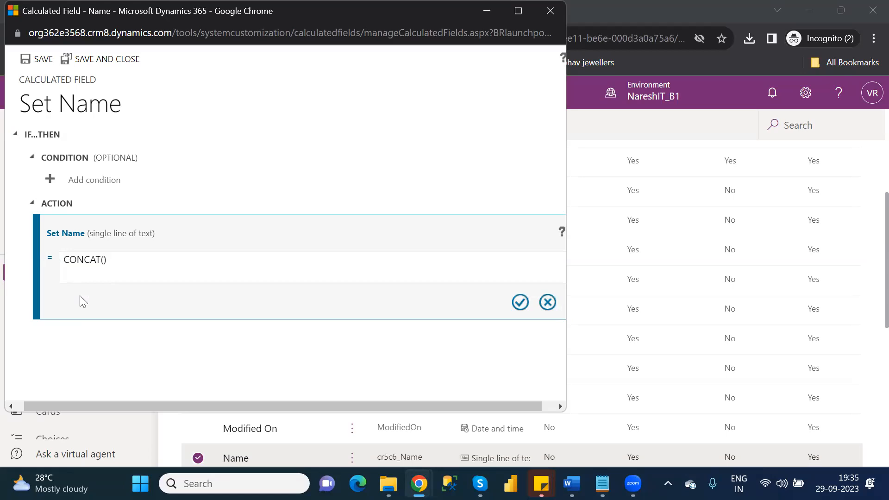
text(firs)
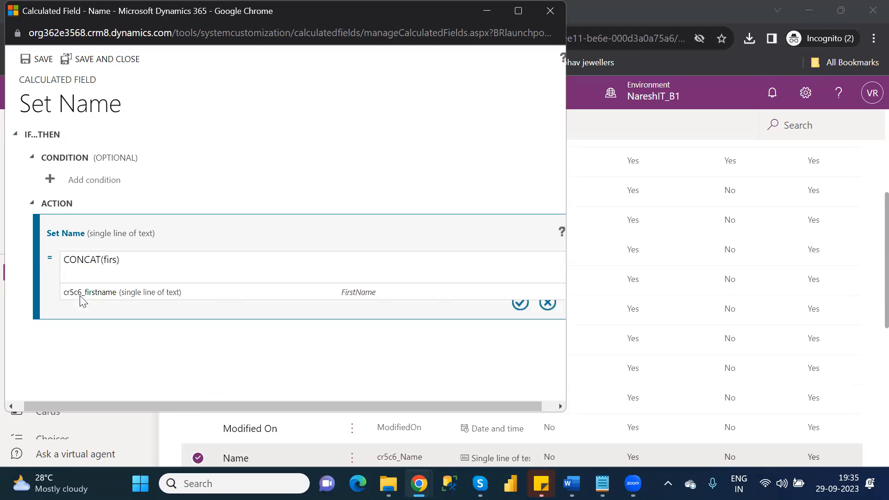
click(87, 293)
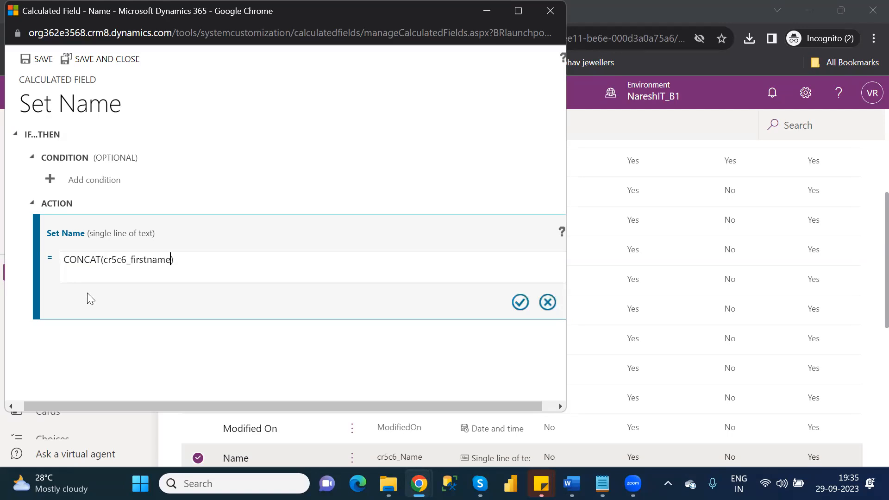
text(,)
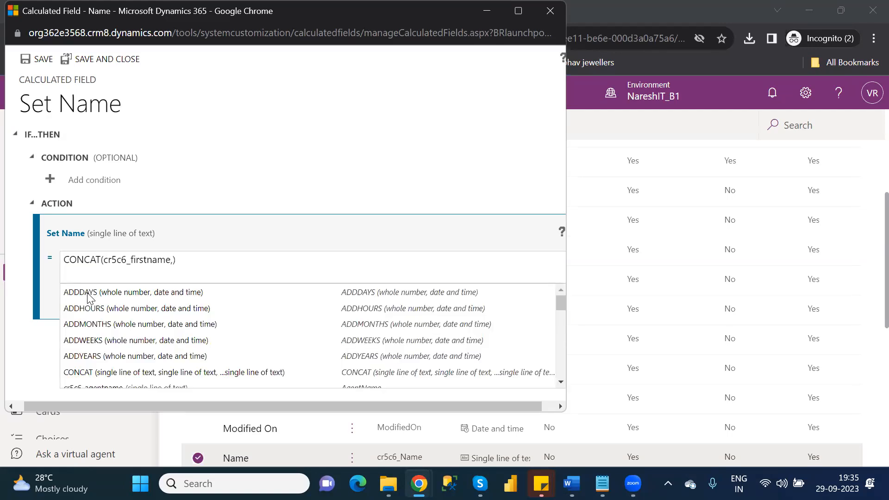
text(last)
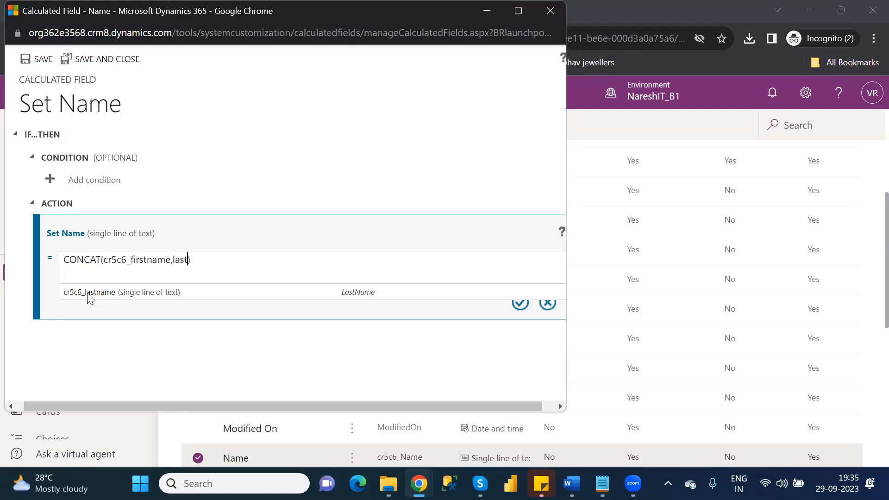
click(96, 294)
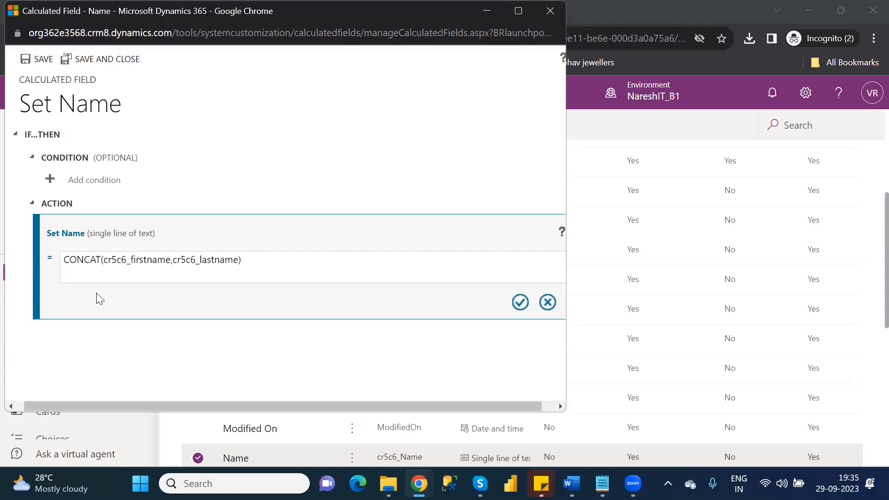
click(131, 259)
shift+click(105, 257)
double_click(151, 260)
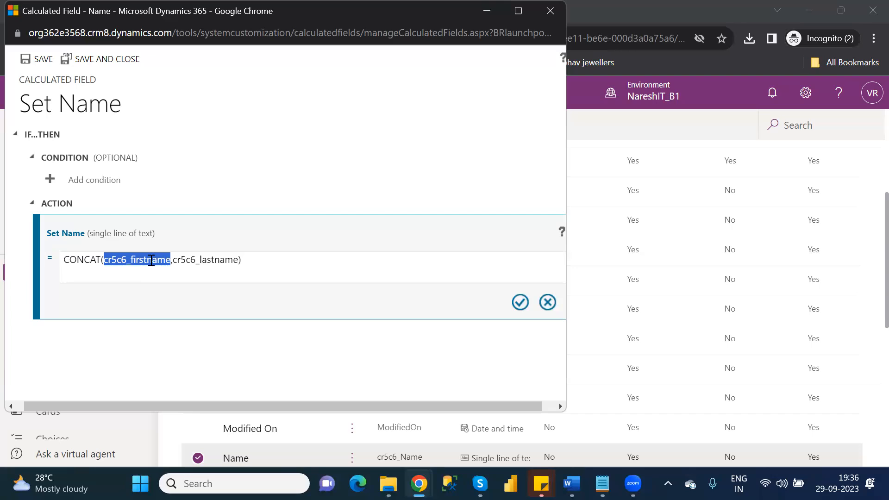
click(520, 302)
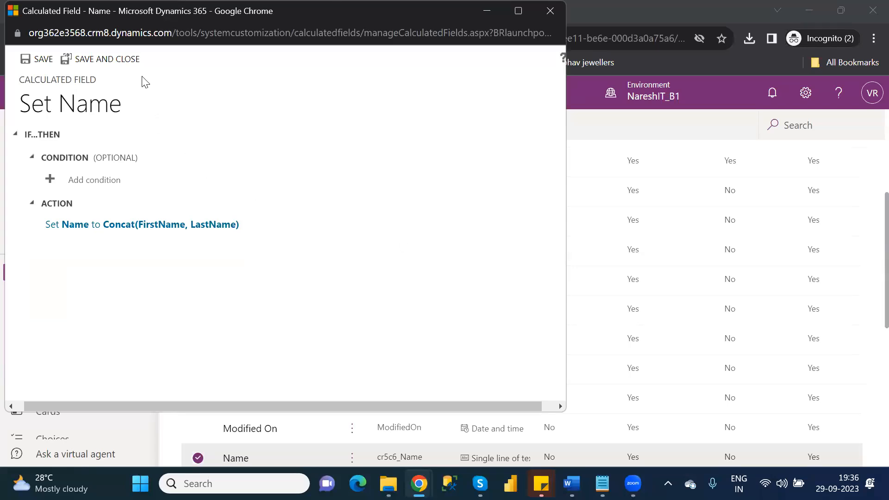
Save the Name calculated field and return to the Customer table's Columns list.
click(91, 62)
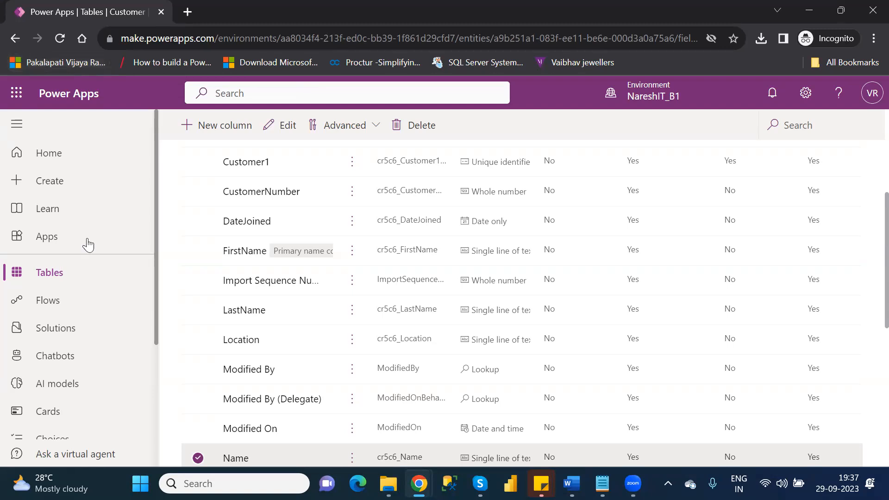
Search the tables for 'cus', open the Customer table, and scroll to its data grid.
click(64, 274)
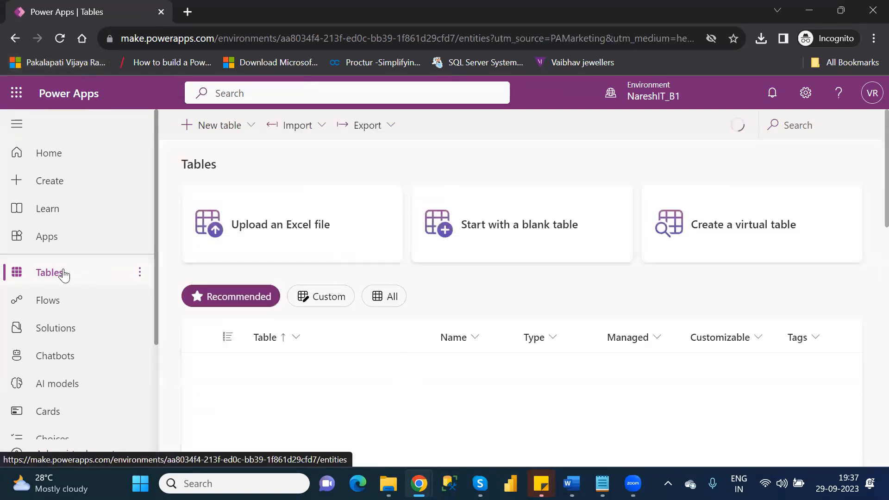
click(801, 121)
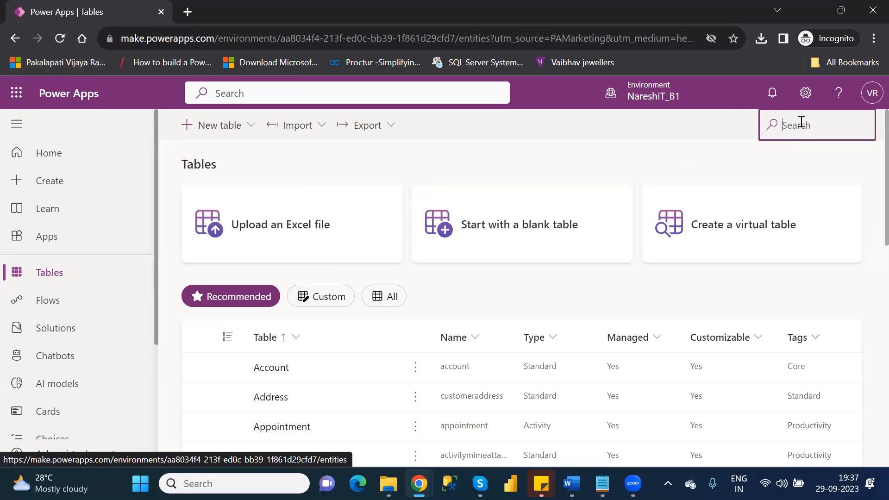
text(cu)
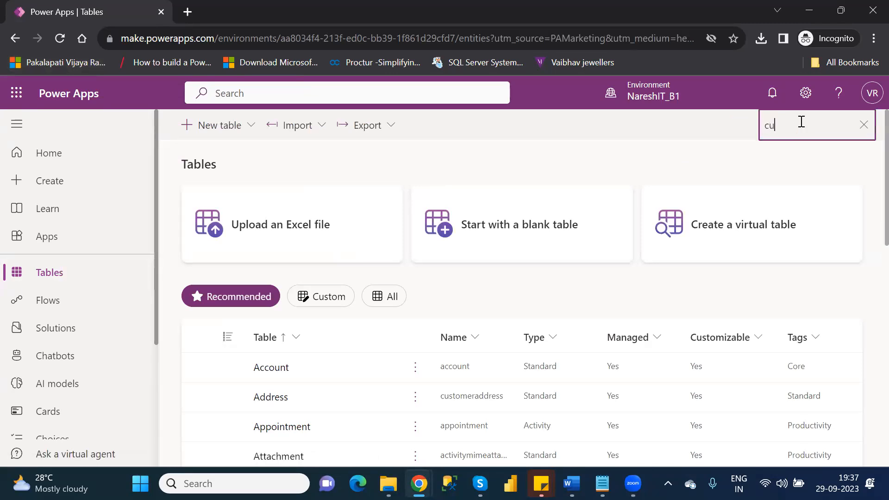
text(s)
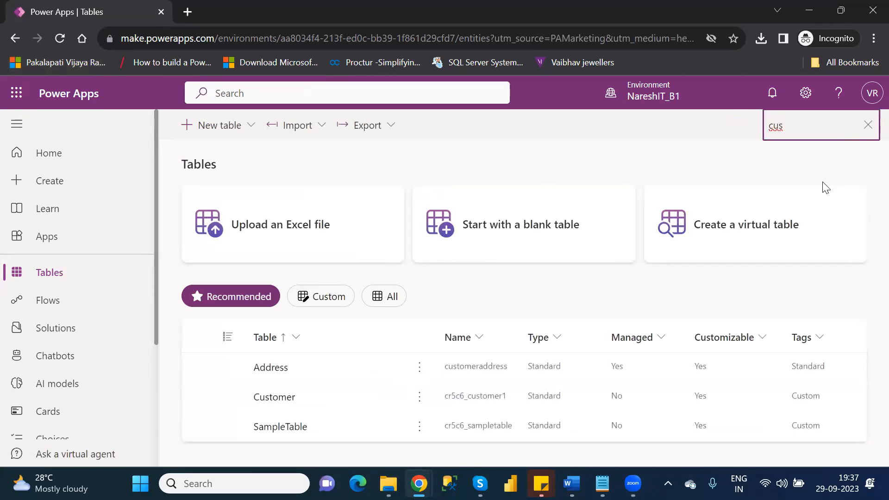
click(274, 397)
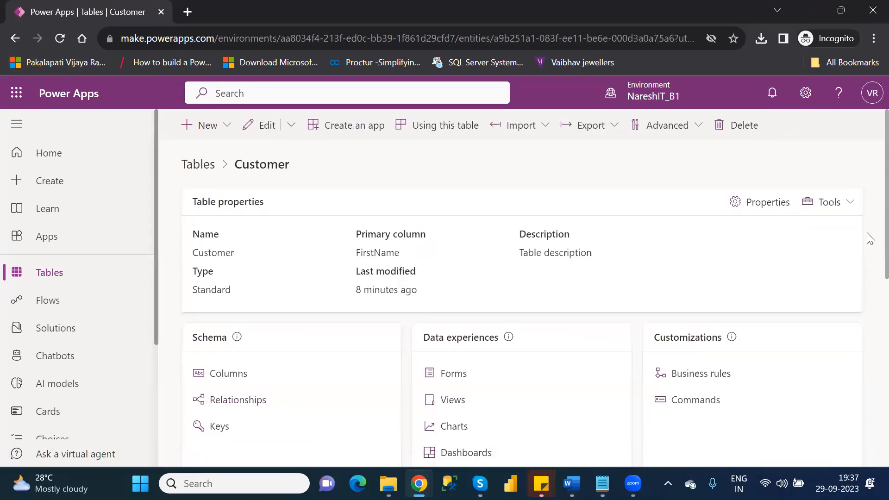
scroll(869, 236, down, 5)
scroll(869, 347, down, 3)
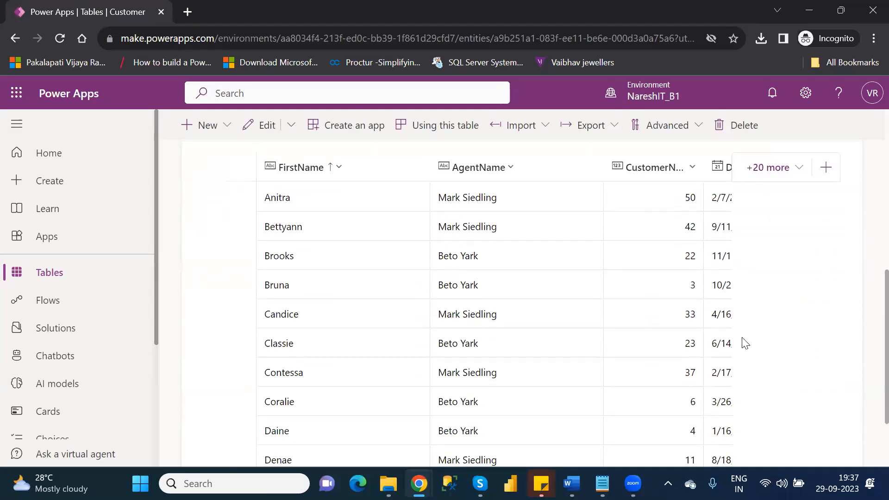
Add the existing Name column to the Customer data grid from the '+20 more' list.
click(803, 172)
drag(802, 296, 816, 373)
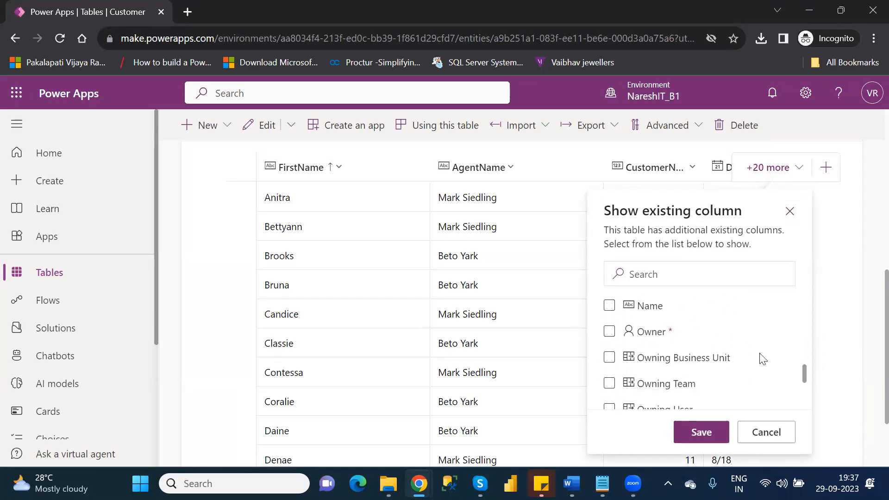
click(610, 306)
click(699, 431)
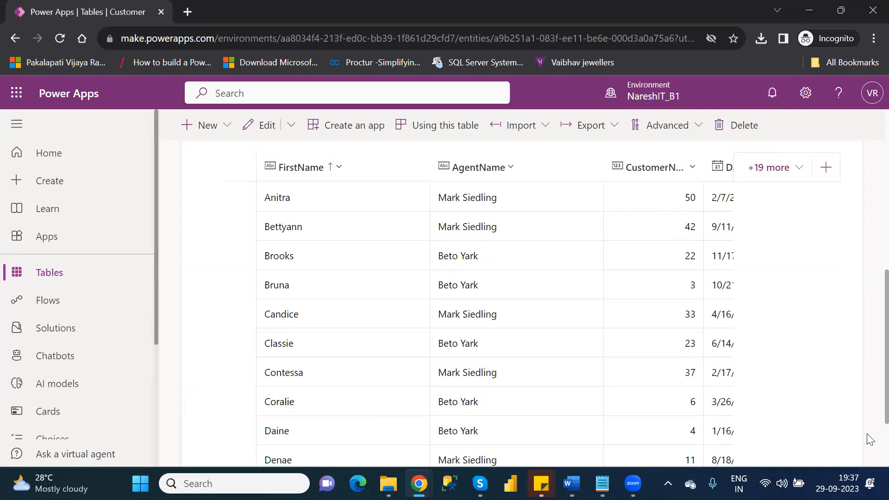
scroll(869, 439, down, 2)
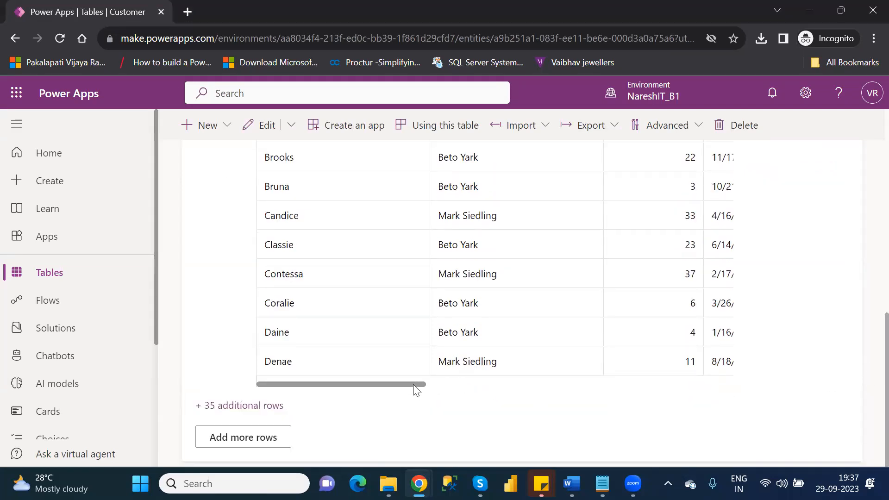
drag(412, 383, 719, 397)
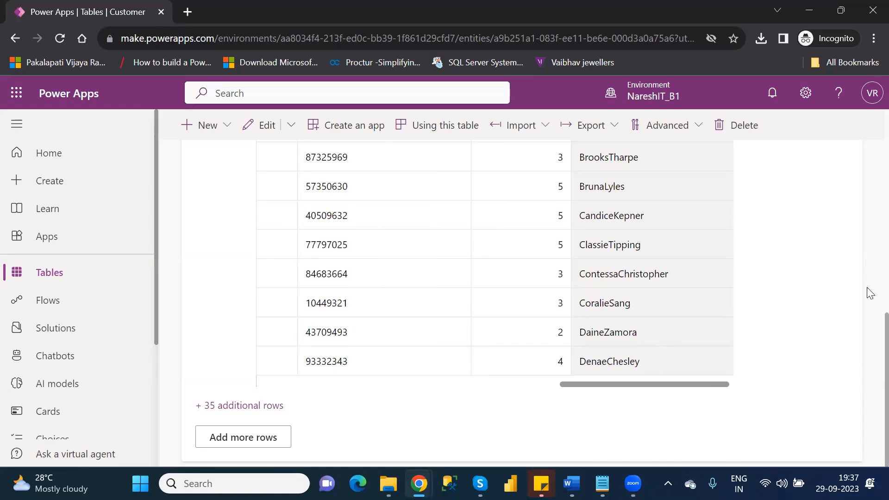
scroll(869, 293, up, 6)
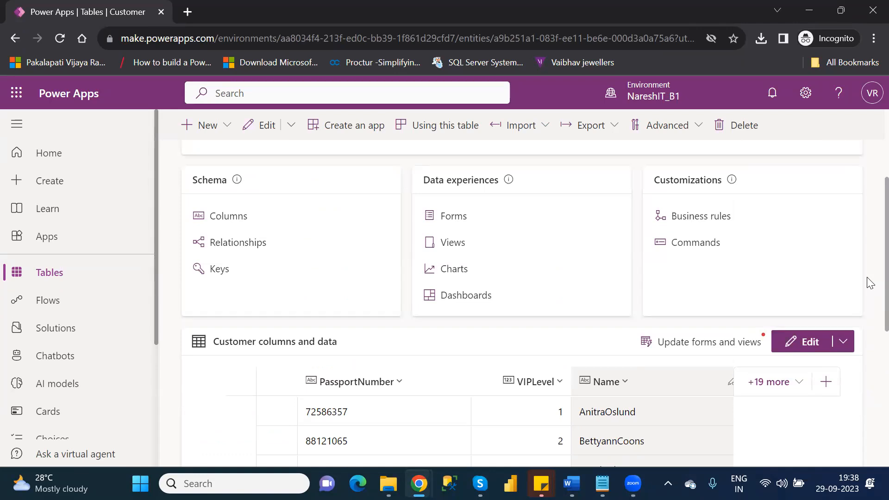
scroll(867, 324, down, 3)
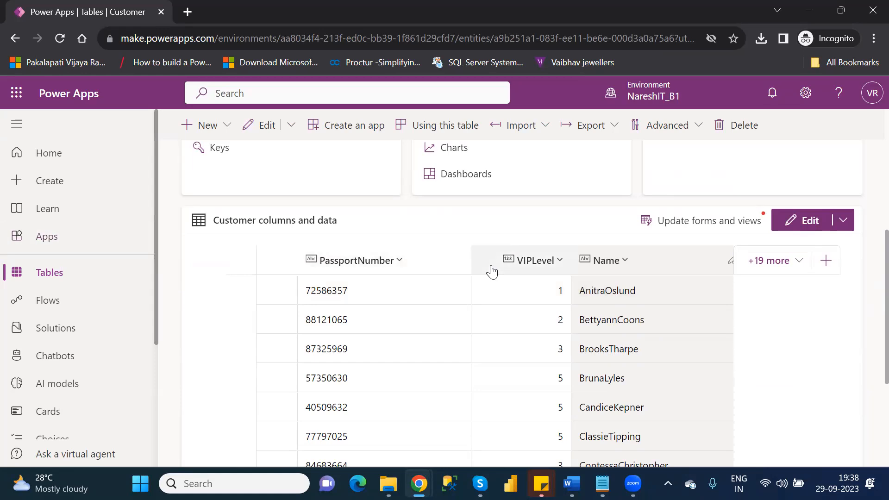
scroll(868, 301, up, 5)
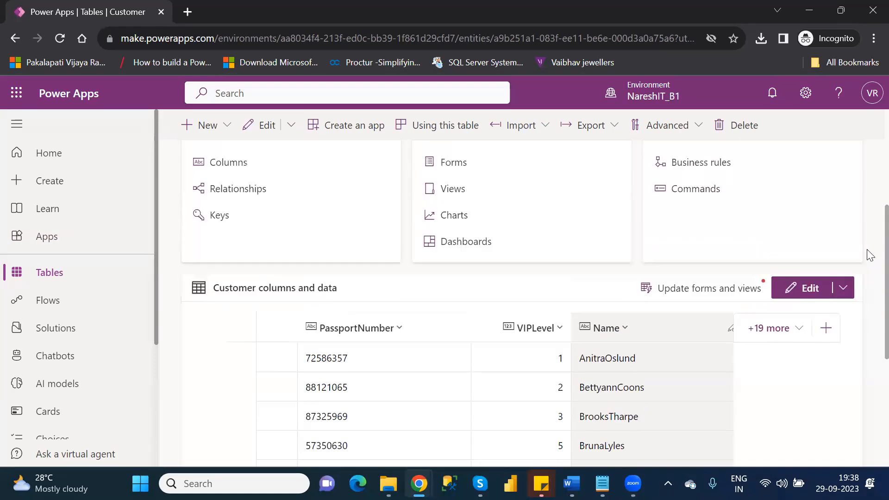
scroll(869, 215, up, 1)
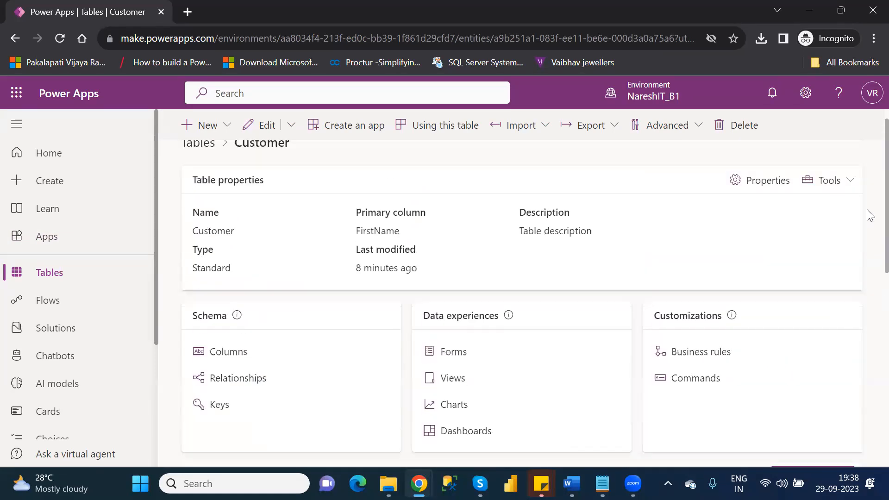
Reopen the Name column's Concat(FirstName, LastName) calculation from the Customer columns list.
click(227, 351)
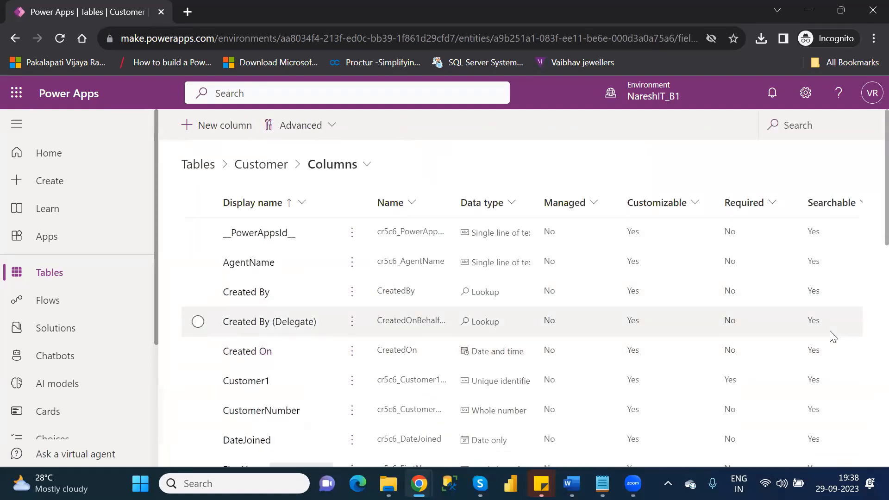
scroll(868, 258, down, 4)
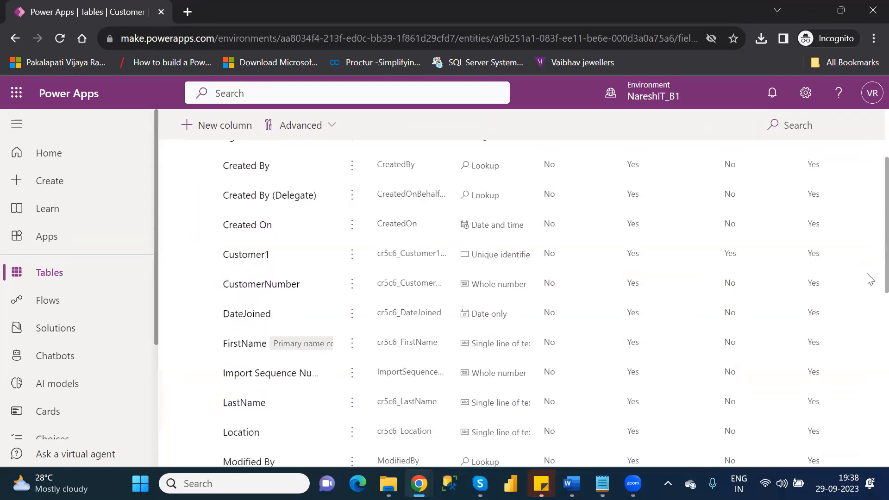
scroll(868, 333, down, 2)
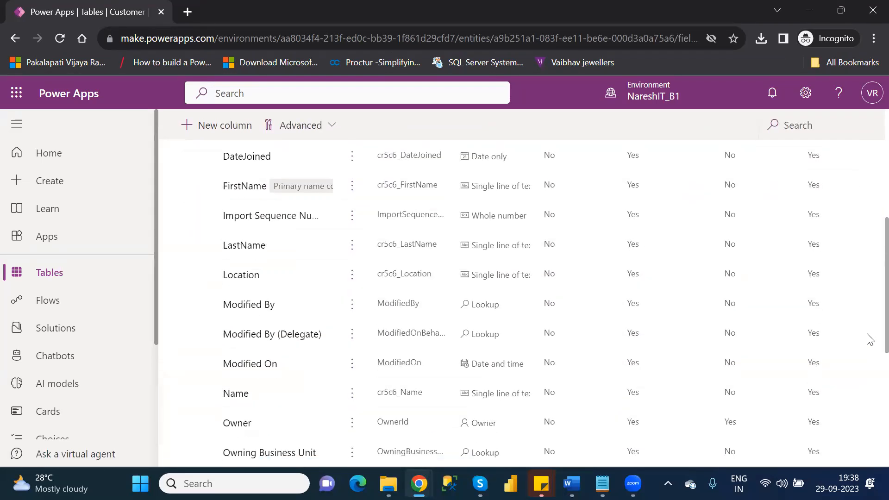
click(352, 397)
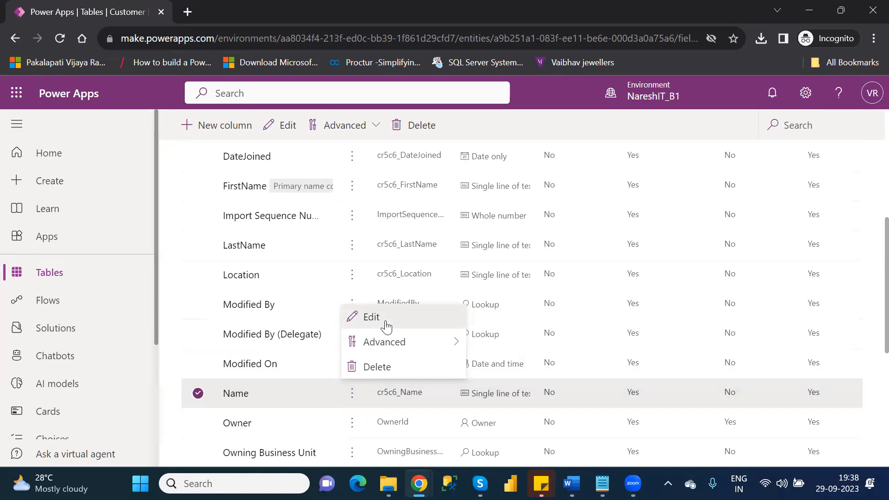
click(371, 317)
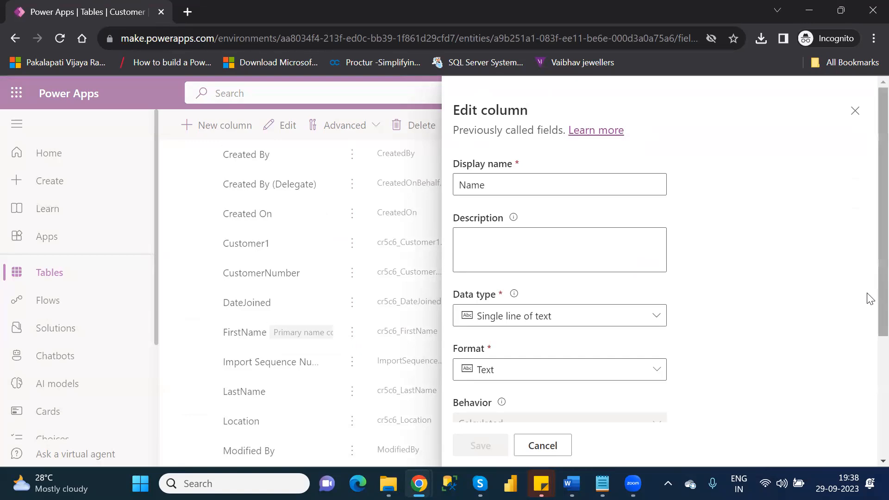
scroll(867, 291, down, 3)
scroll(866, 403, down, 2)
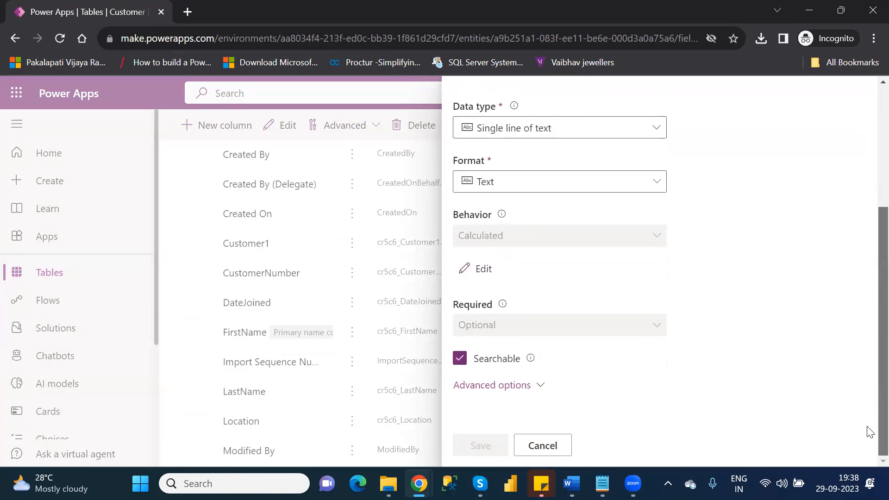
click(484, 269)
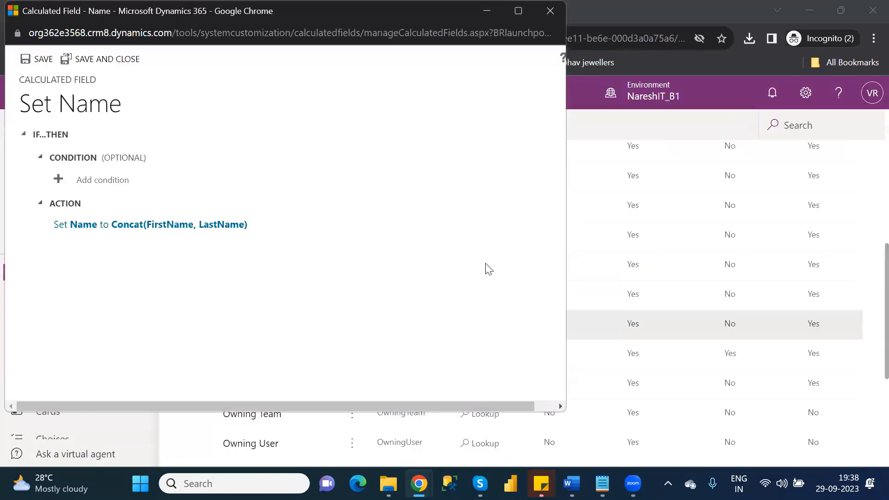
Change the Name formula to Concat(FirstName, " ", LastName) and save the calculated field.
click(151, 223)
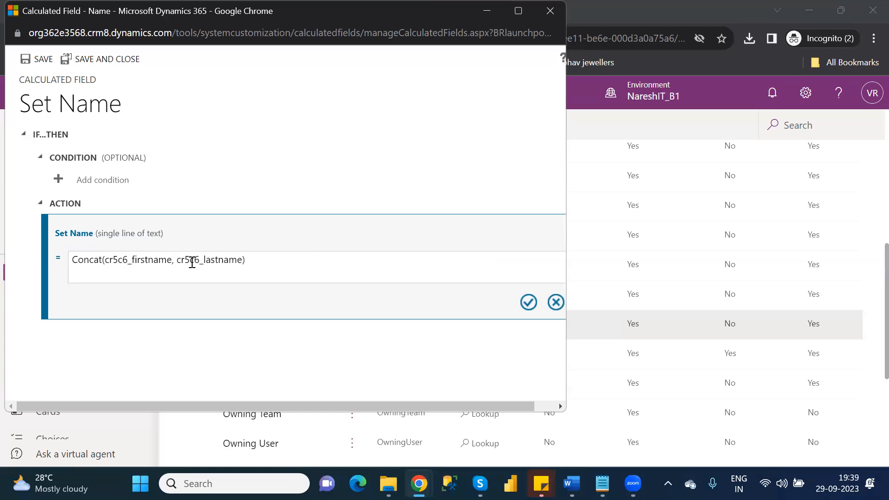
text(,)
key(BackSpace)
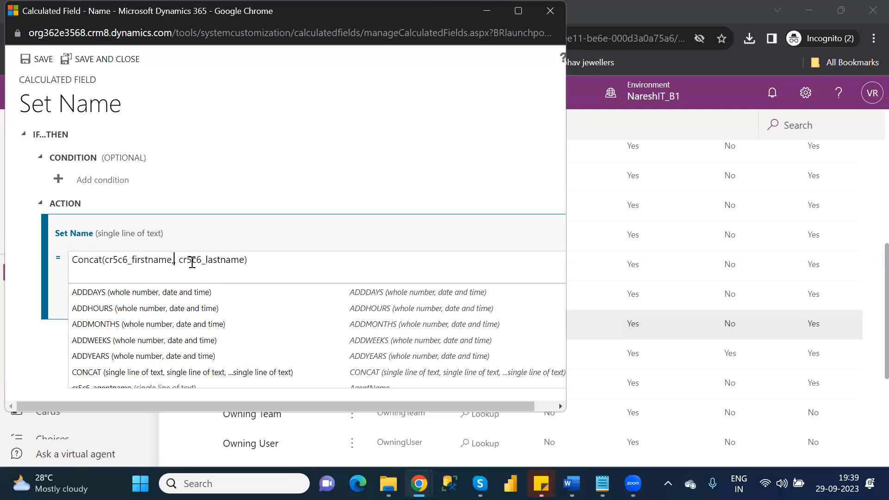
text("")
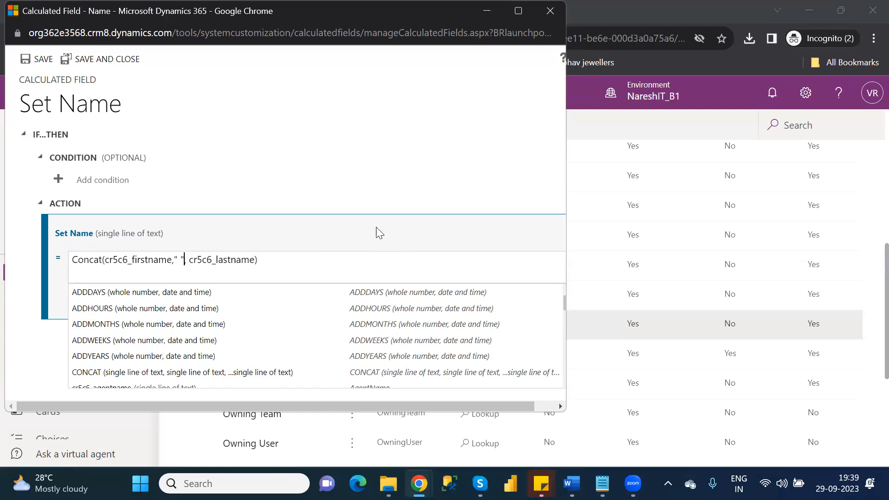
click(378, 259)
click(377, 259)
click(530, 303)
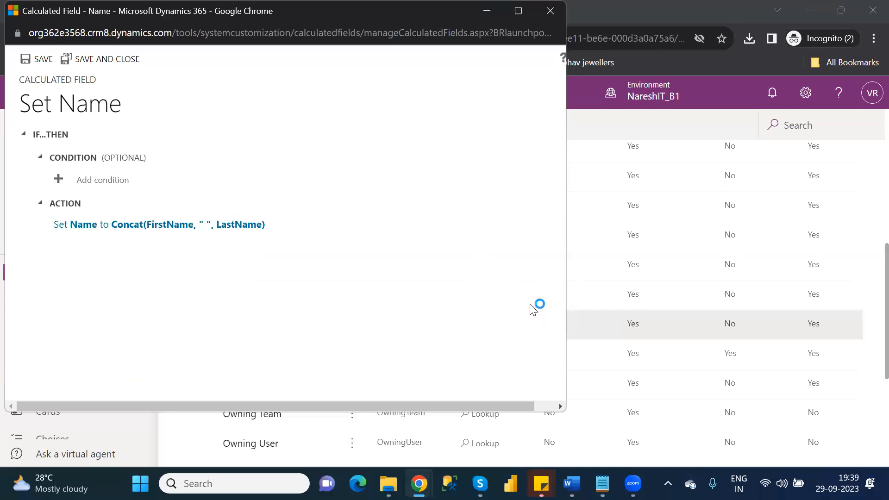
click(107, 59)
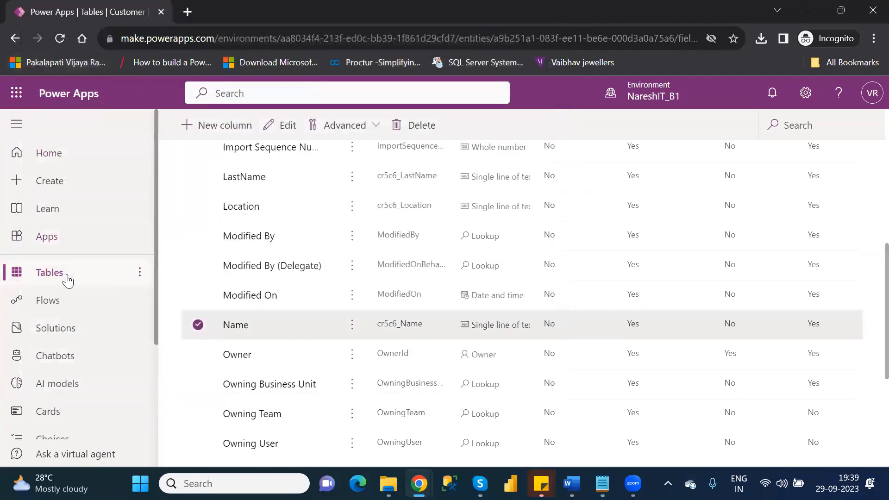
Go back to the Customer overview and scroll its grid to the space-separated Name values.
click(17, 38)
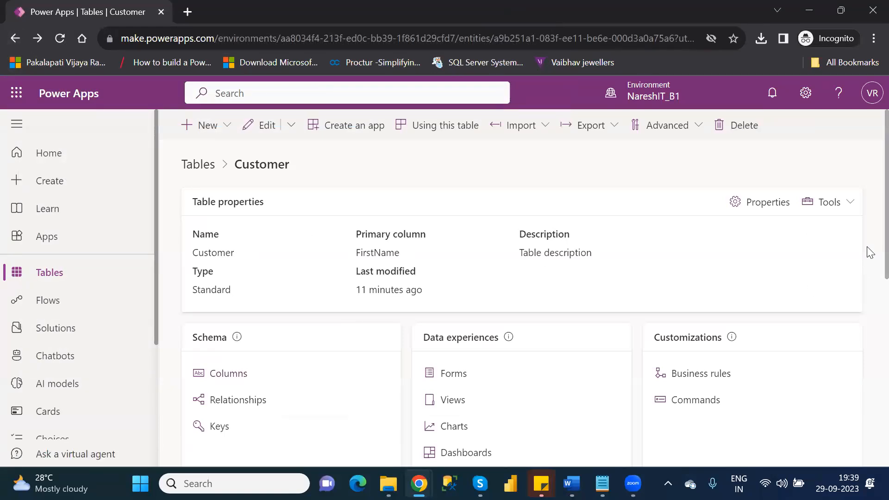
scroll(868, 264, down, 5)
scroll(869, 361, down, 5)
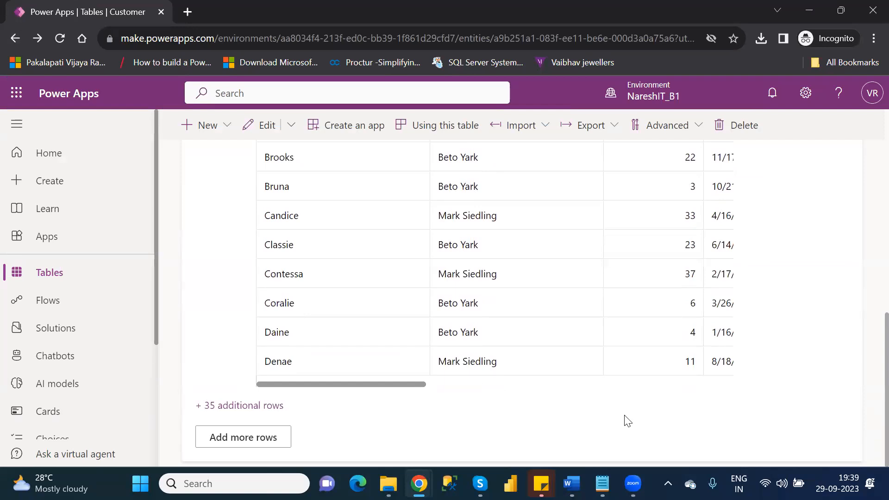
drag(407, 382, 752, 391)
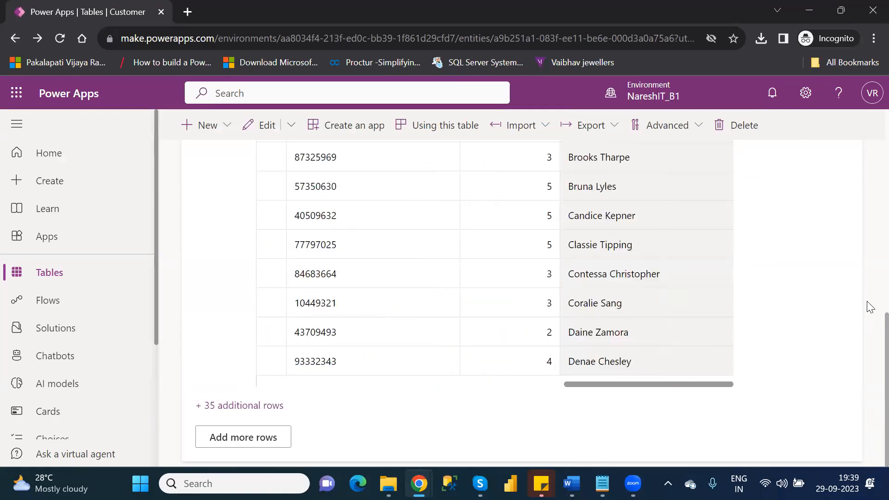
scroll(870, 331, up, 5)
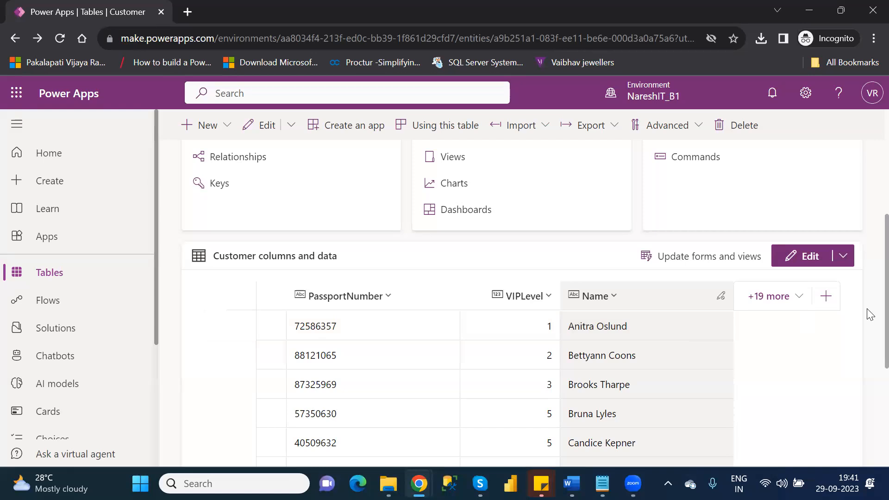
Leave the Customer table page for the main Tables list.
scroll(869, 315, up, 3)
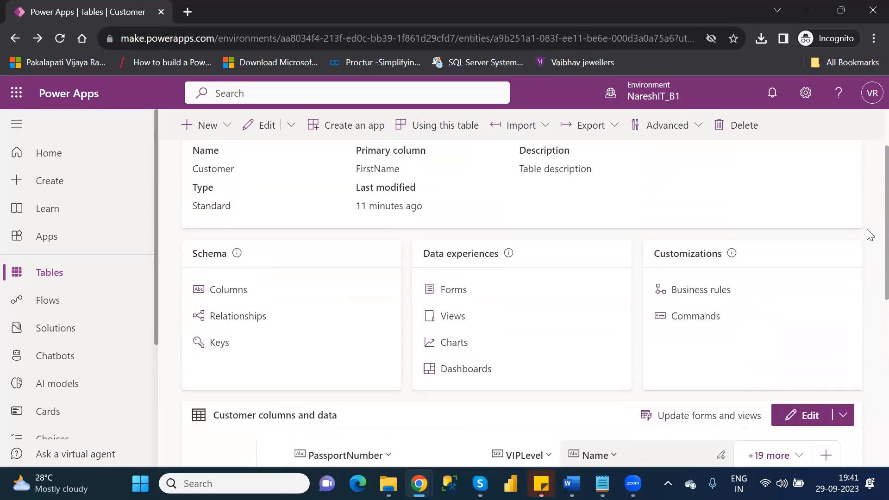
scroll(869, 234, up, 2)
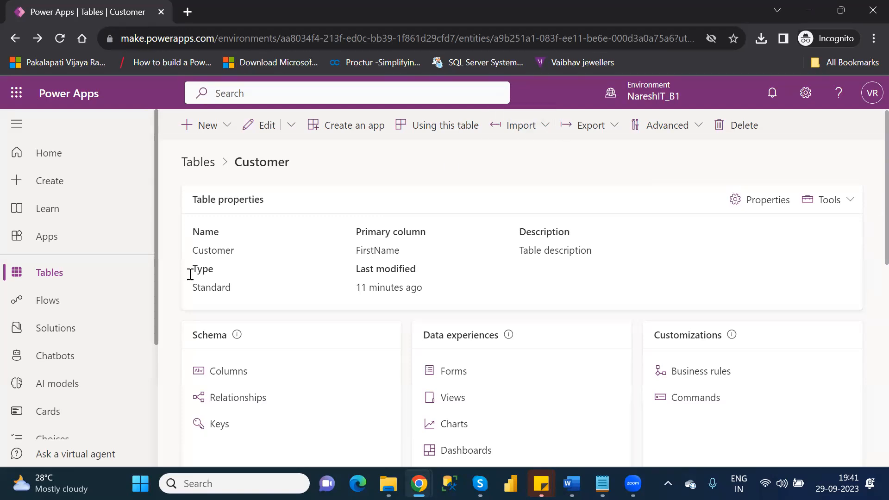
click(66, 272)
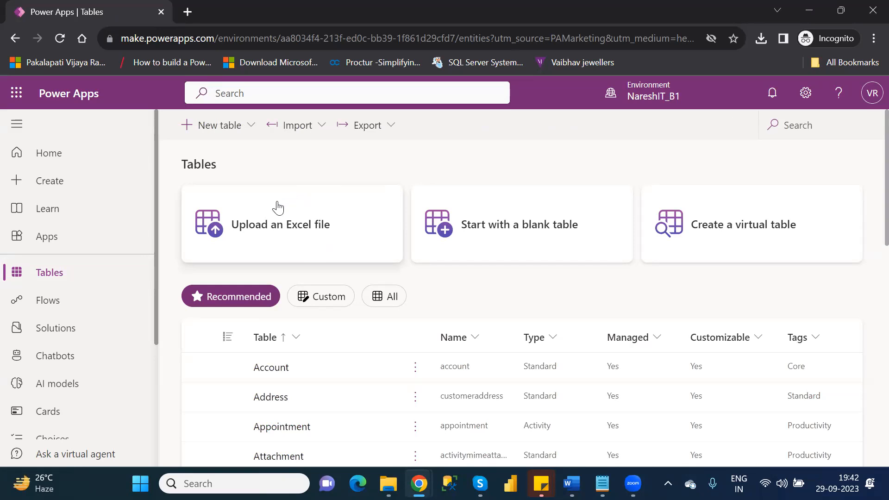
Open the Import dropdown on the Tables command bar.
click(325, 127)
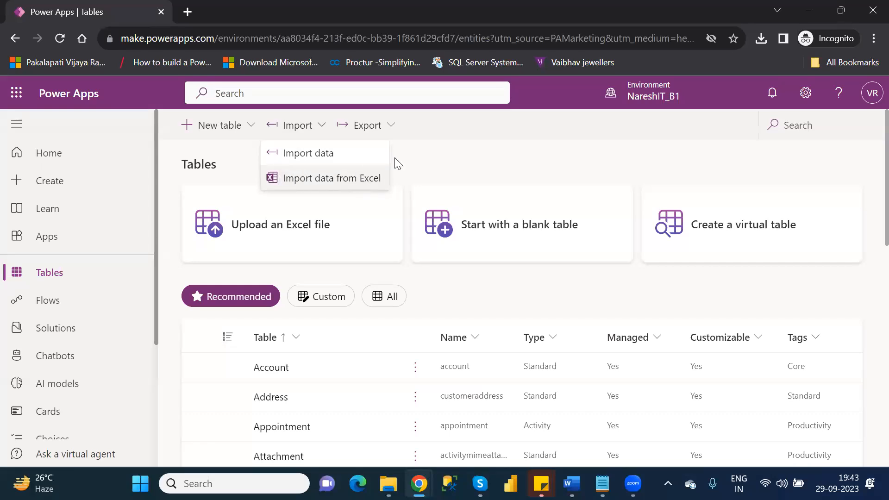
Choose Import data from the Import dropdown to open Power Query's data-source chooser.
click(450, 169)
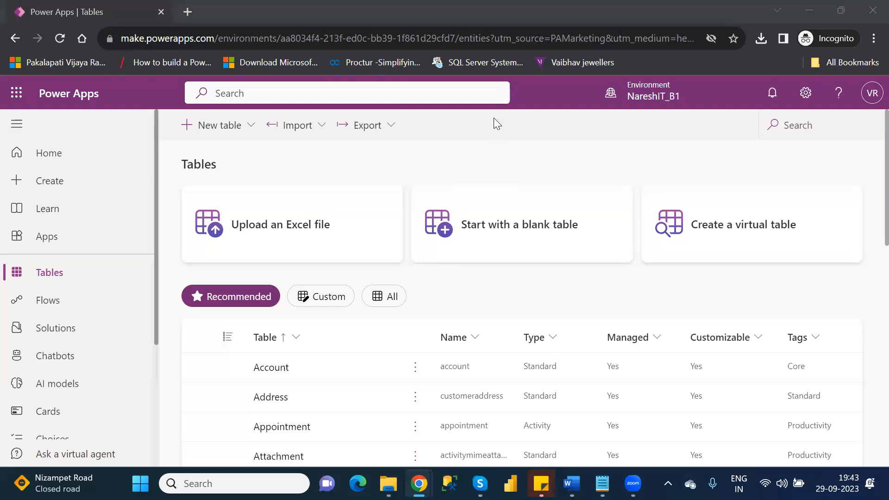
click(323, 127)
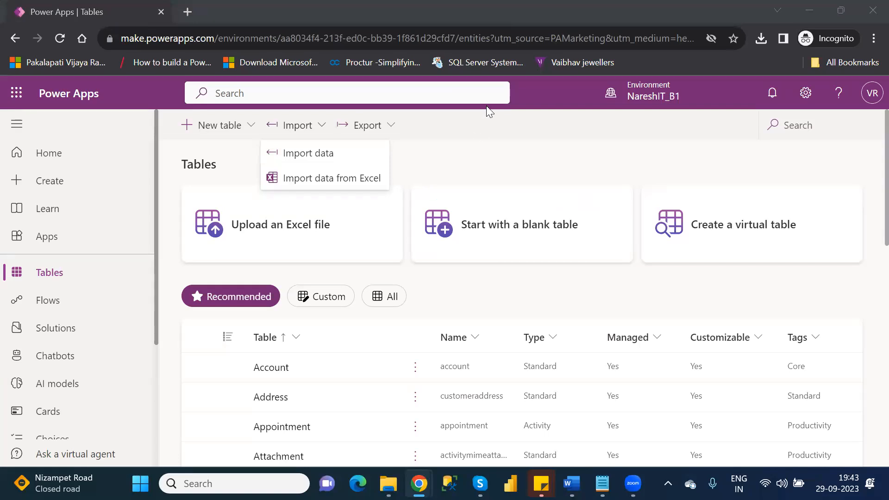
click(315, 155)
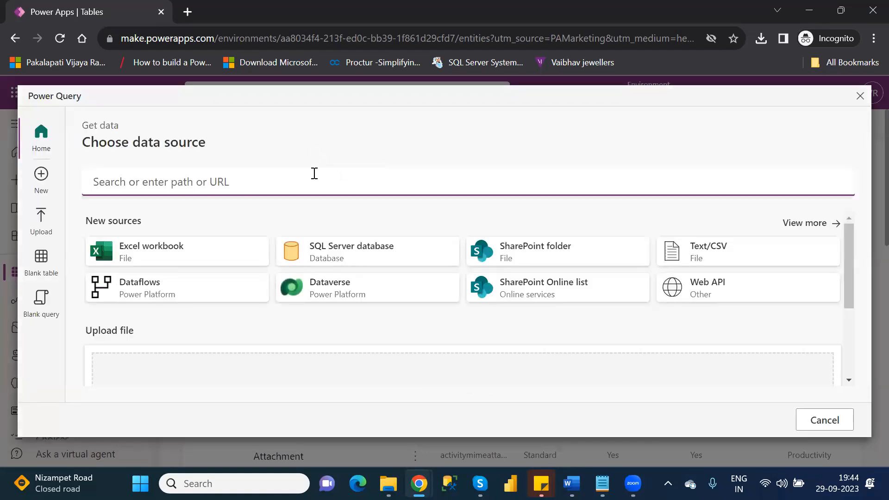
Search the Power Query sources for 'share' to list the SharePoint options.
text(share)
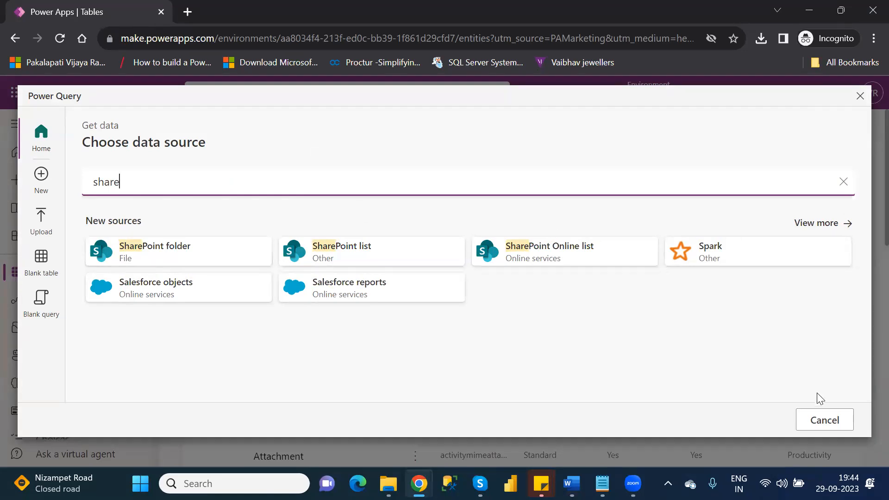
Cancel the Power Query data import and return focus to the Power Apps Tables list.
click(831, 420)
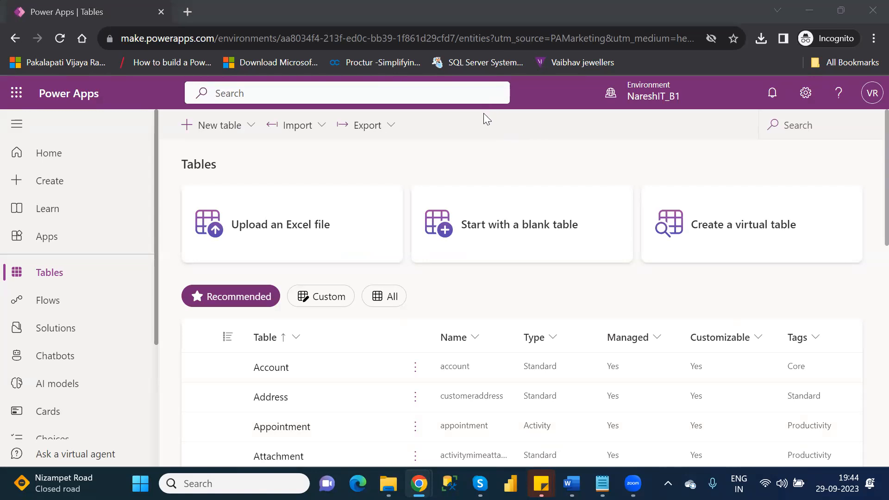
click(476, 149)
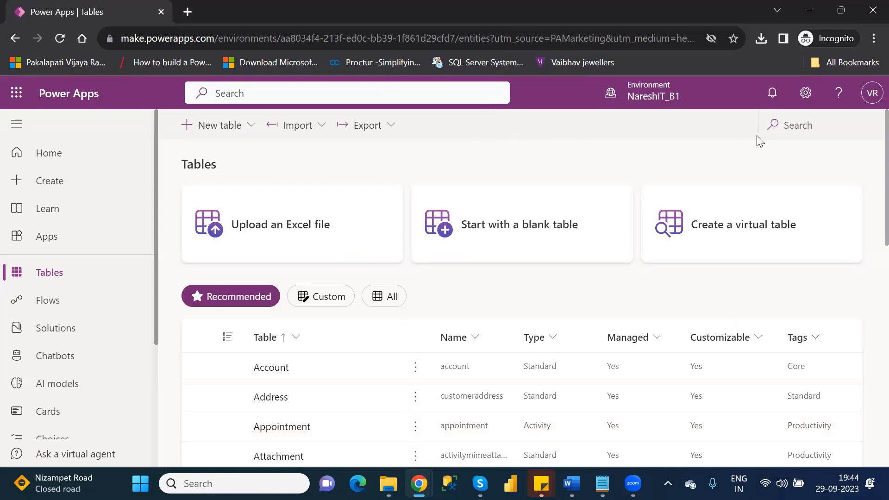
Search tables for 'cust', open the Customer table, and scroll to its columns and data grid.
click(797, 123)
text(cust)
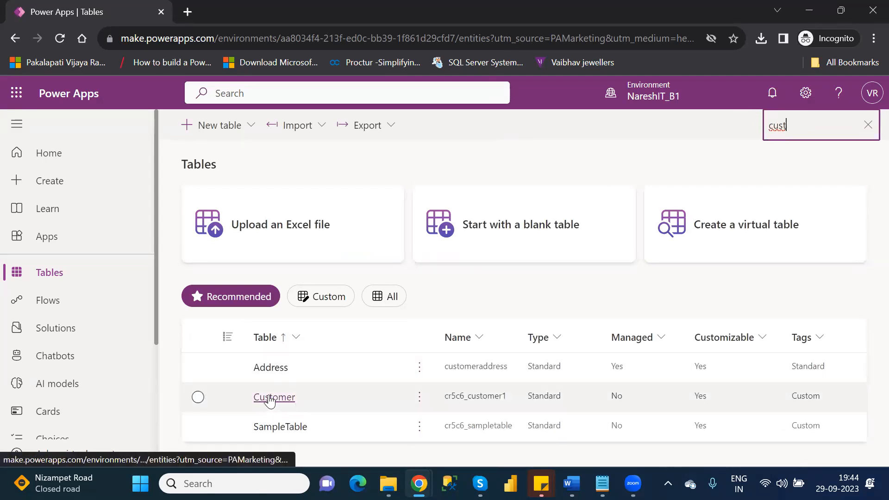
click(269, 399)
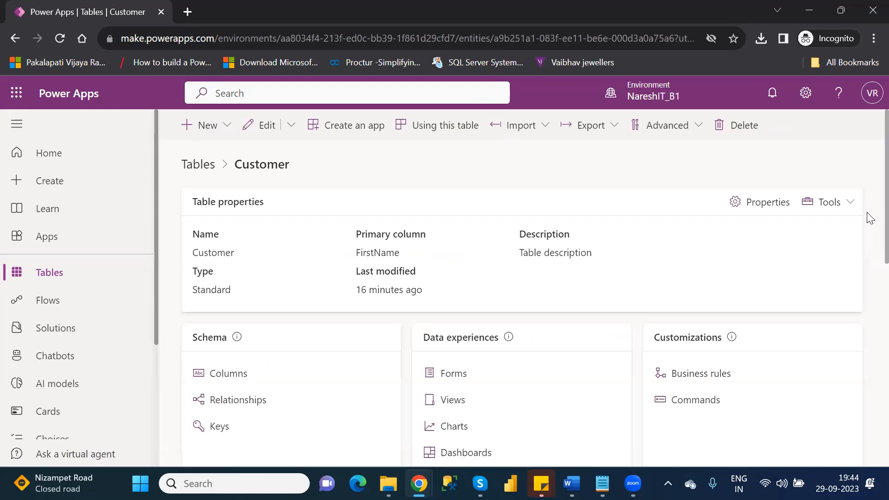
scroll(868, 245, down, 3)
scroll(869, 291, down, 1)
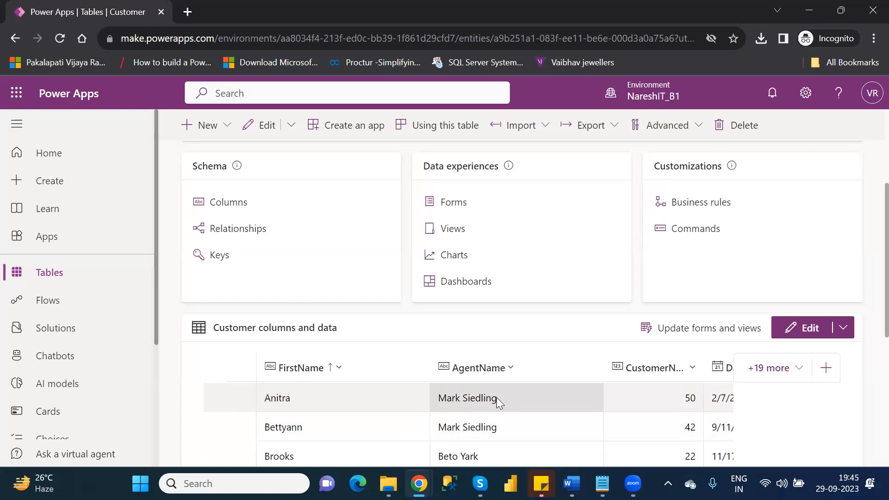
Leave the Customer table for the Tables list, then go to the Create page.
click(73, 273)
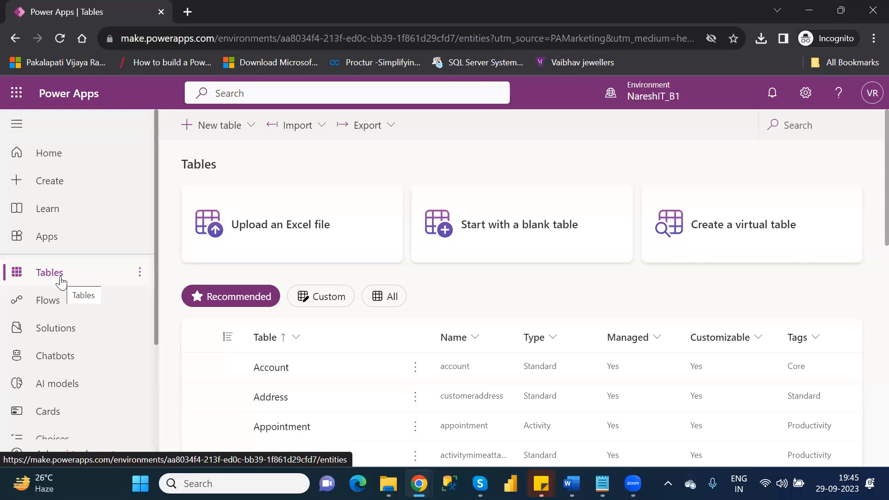
click(57, 187)
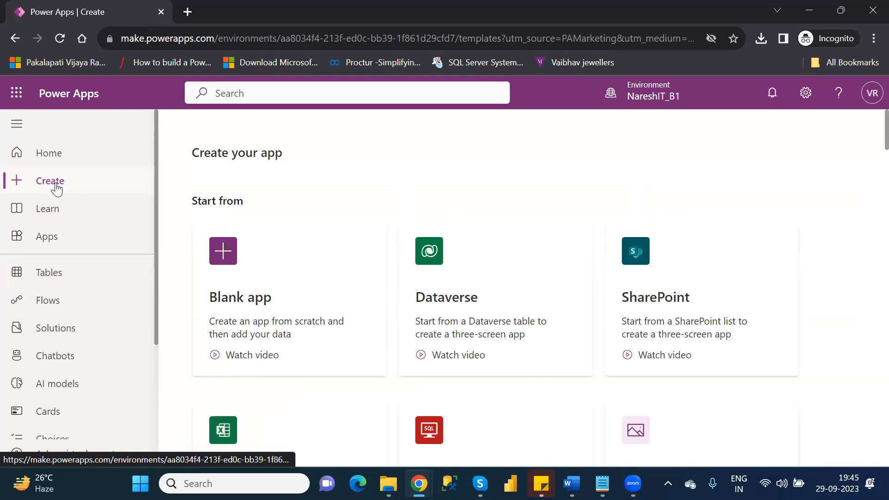
Start an app from the Dataverse card and sign in to load the Connections list.
click(491, 307)
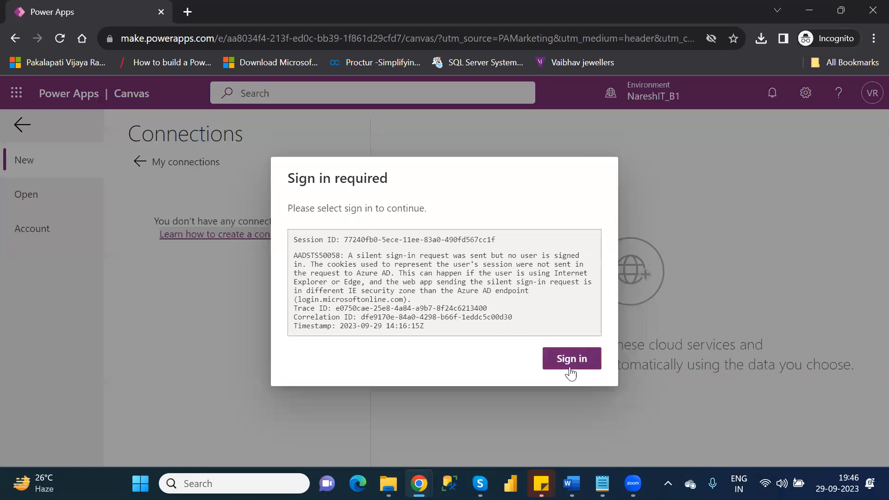
click(573, 360)
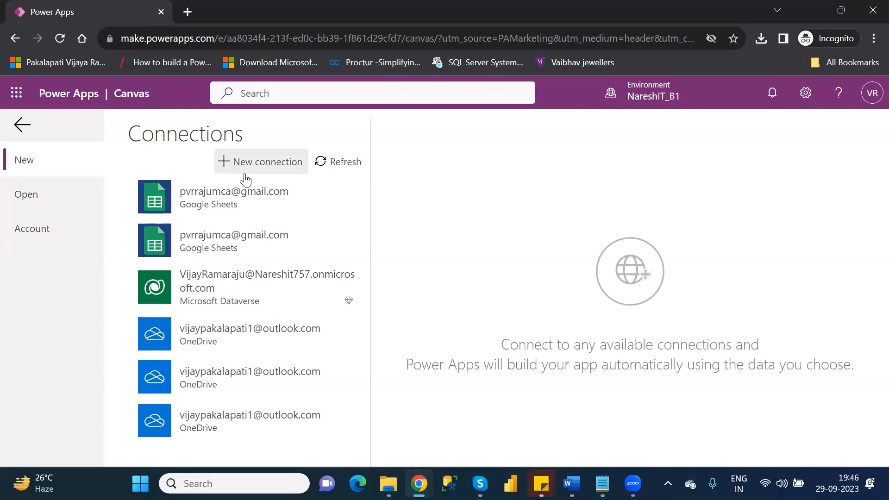
Use the Dataverse connection, search 'custom', and connect the Customers table to generate the app.
click(218, 296)
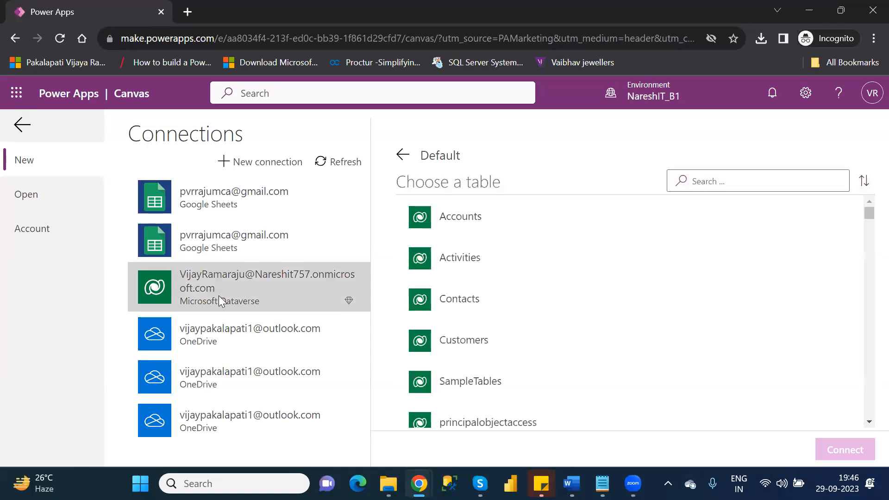
click(742, 182)
text(custom)
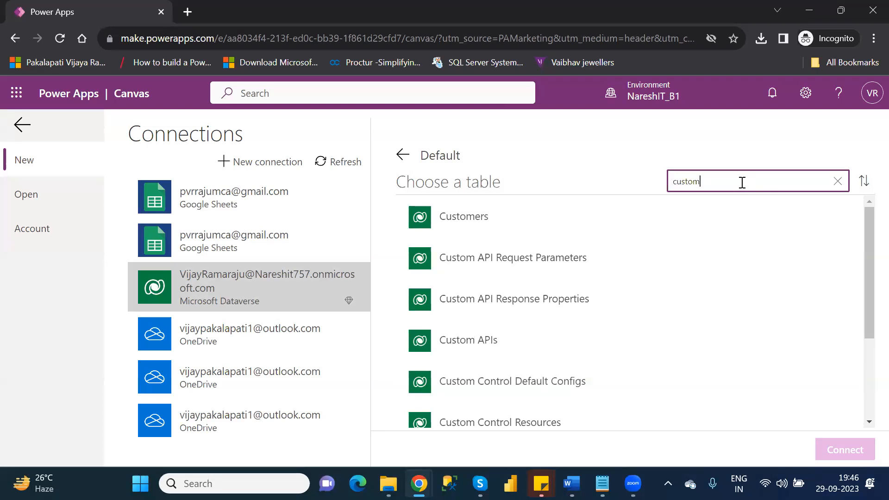
click(480, 220)
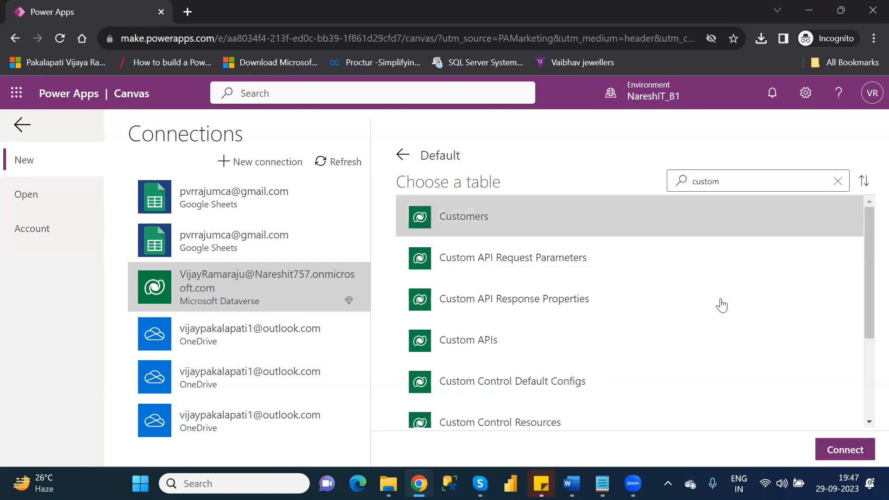
click(857, 449)
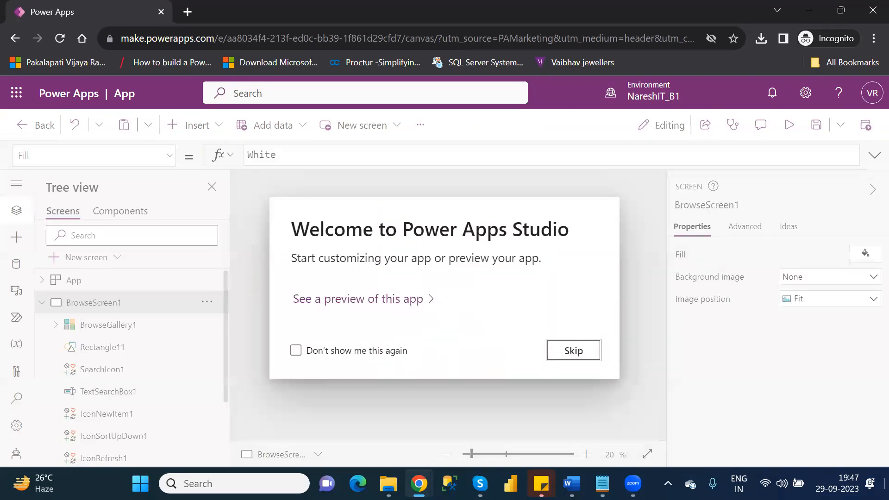
Skip the welcome message, expand DetailScreen1 in the Tree view, zoom in and select DetailForm1.
click(573, 348)
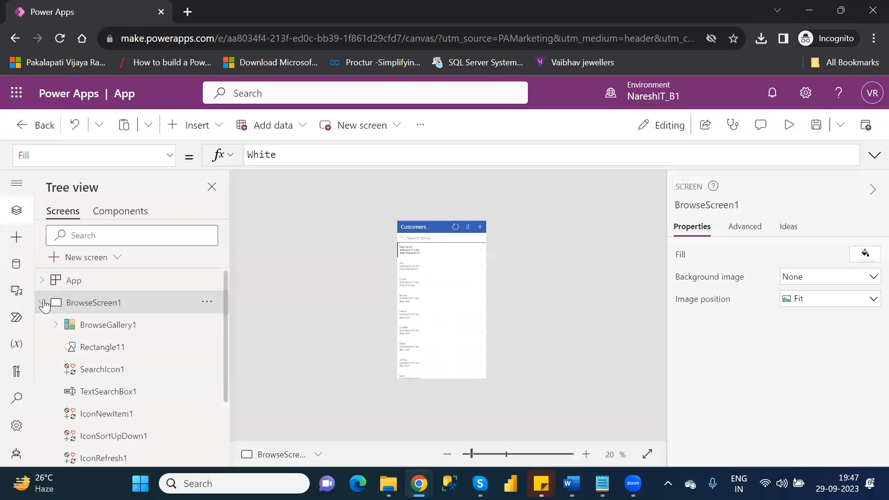
click(43, 304)
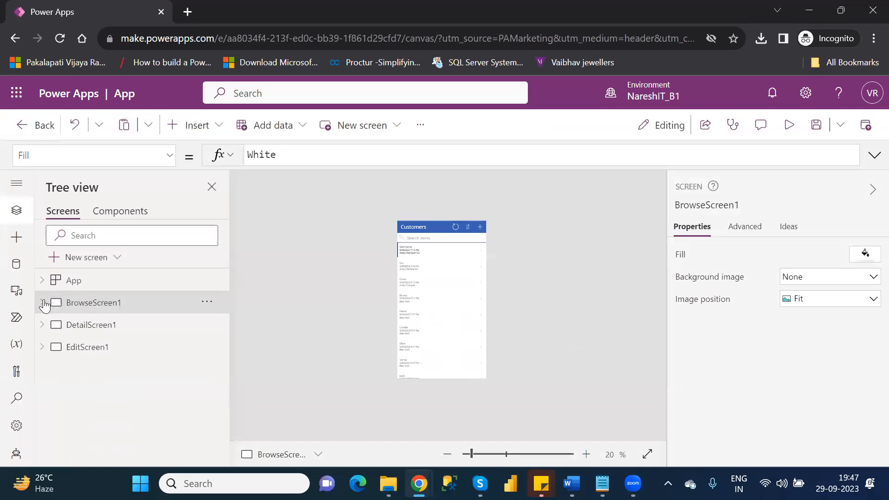
click(106, 329)
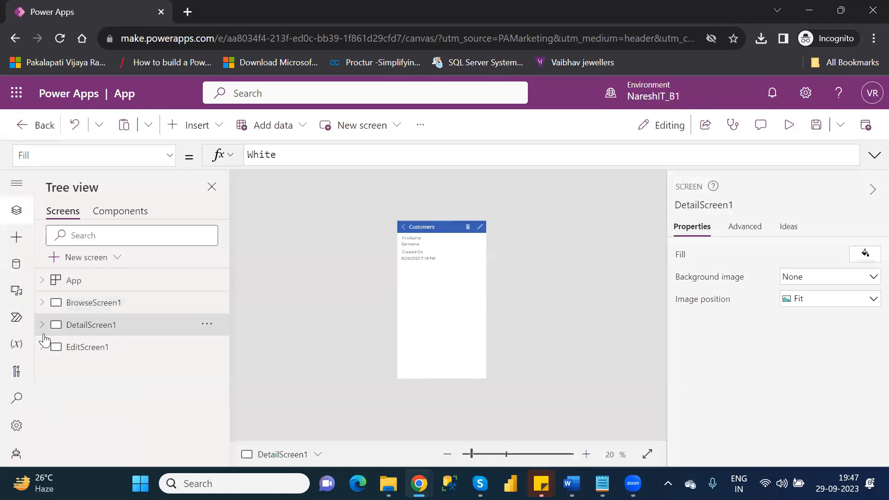
click(40, 327)
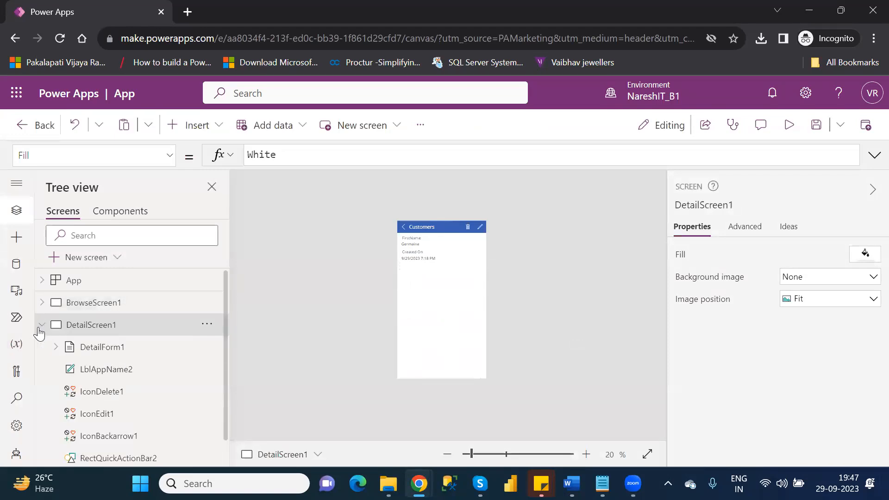
click(479, 454)
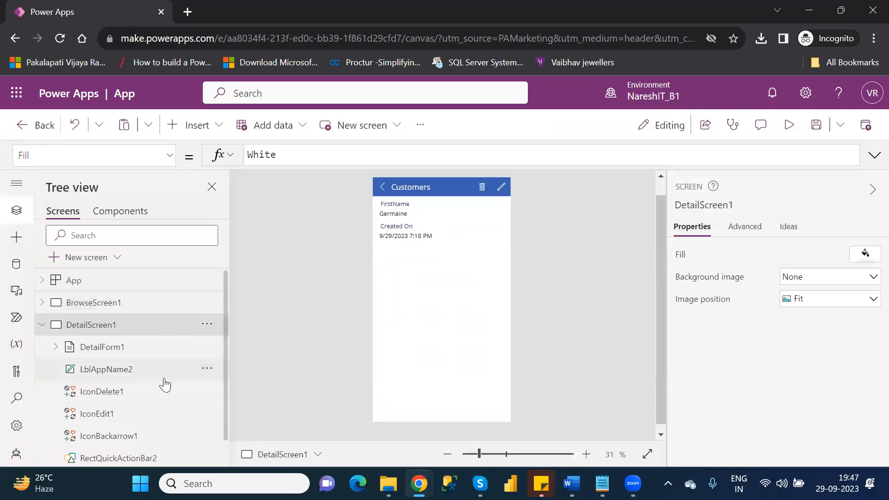
click(108, 351)
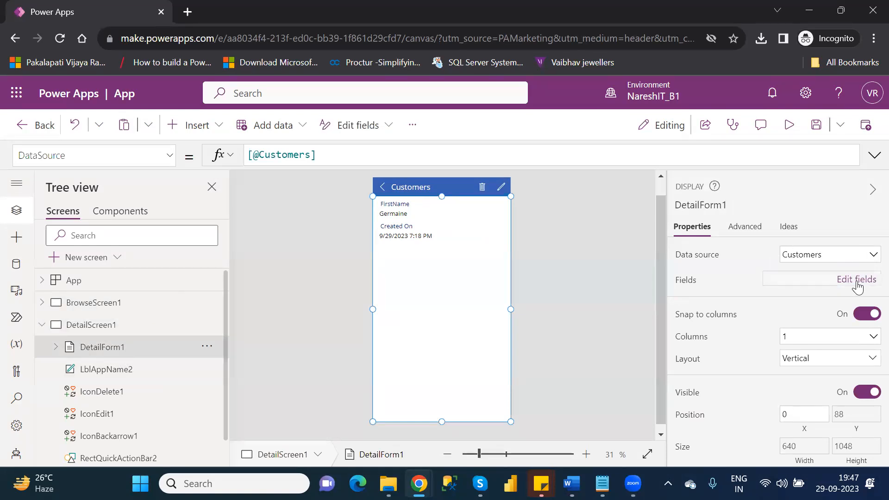
Open DetailForm1's Edit fields pane, browse the Add field list, then cancel without adding.
click(857, 280)
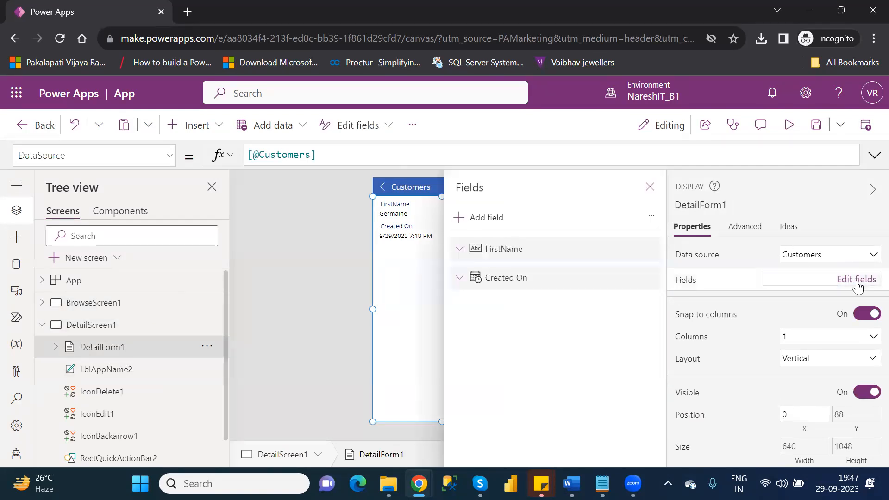
click(486, 222)
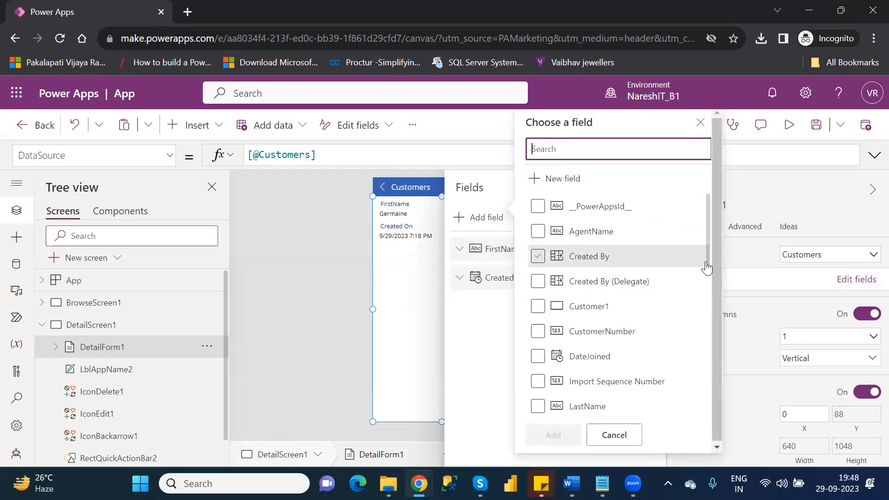
drag(708, 265, 721, 322)
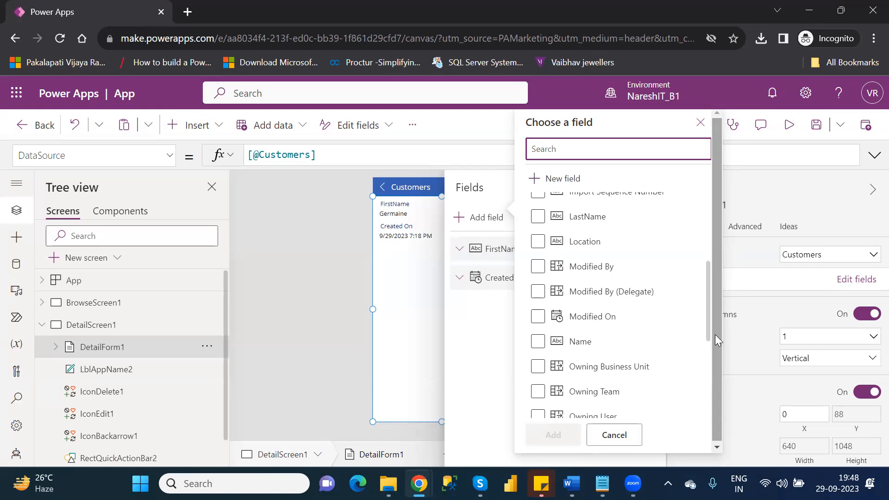
click(614, 437)
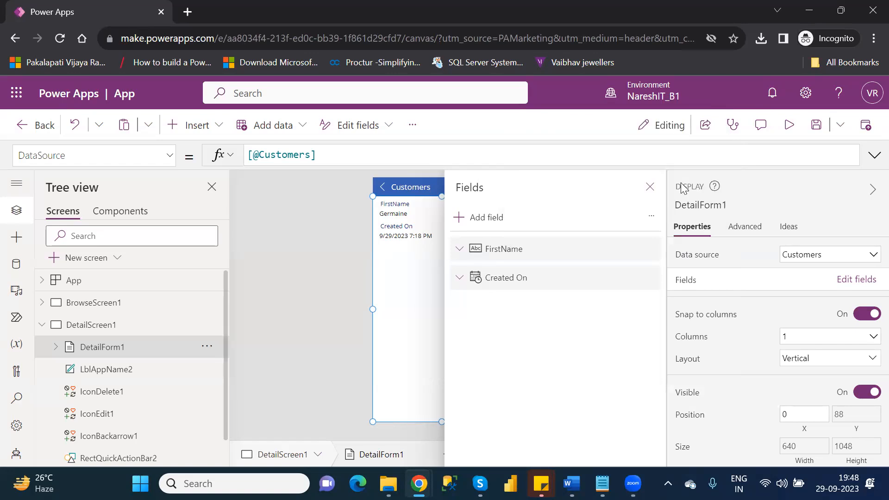
Close DetailForm1's Fields pane to return to the form's properties.
click(650, 187)
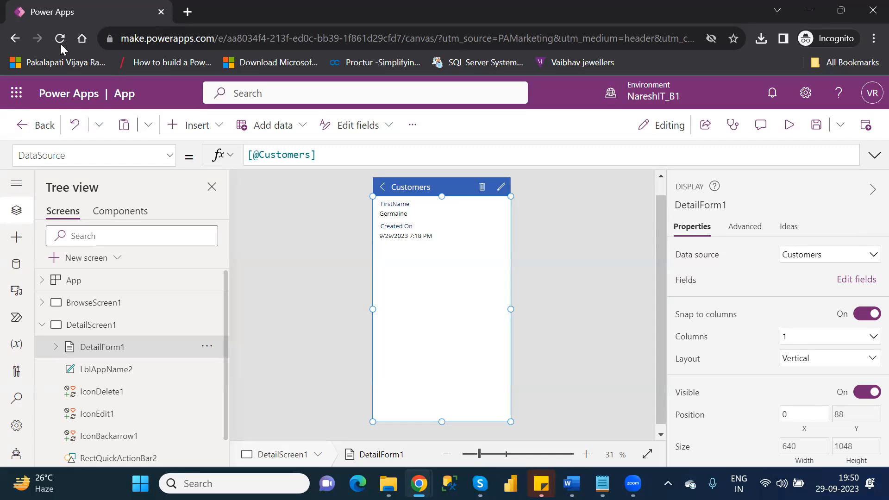
Exit the app editor with Back and choose Don't save for the unsaved changes.
click(27, 131)
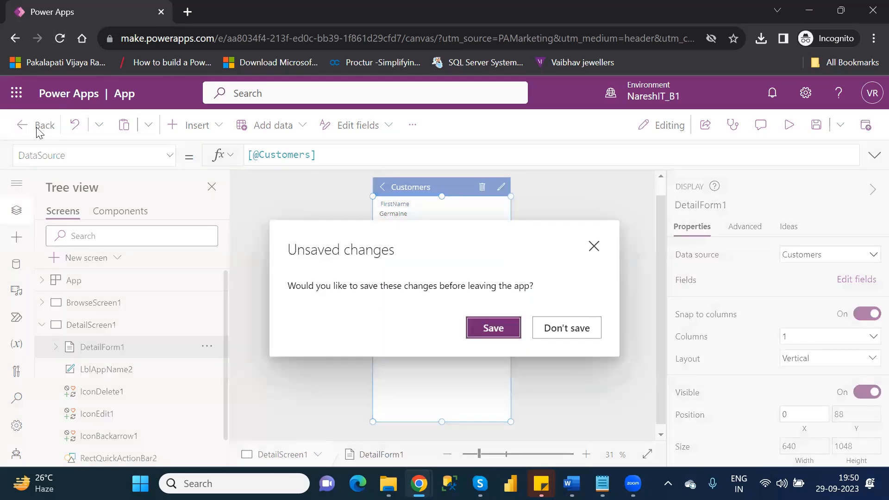
click(547, 339)
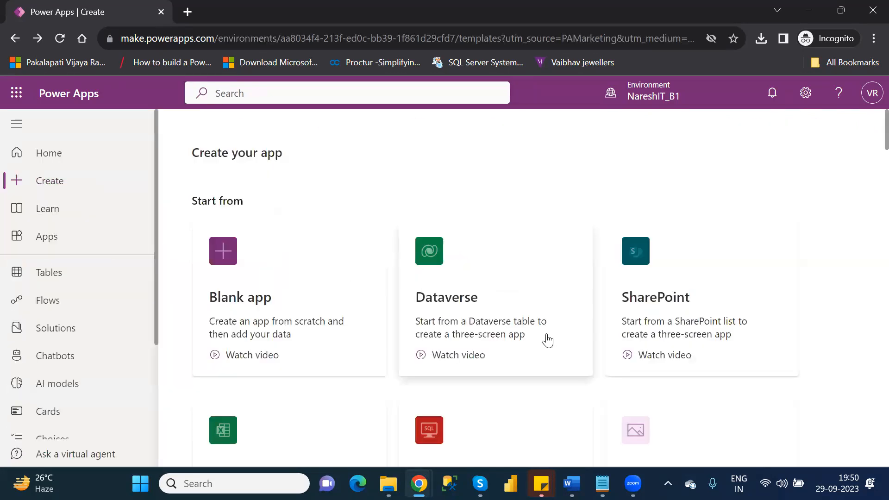
Go to the Tables page listing Account, Address and Appointment.
click(81, 272)
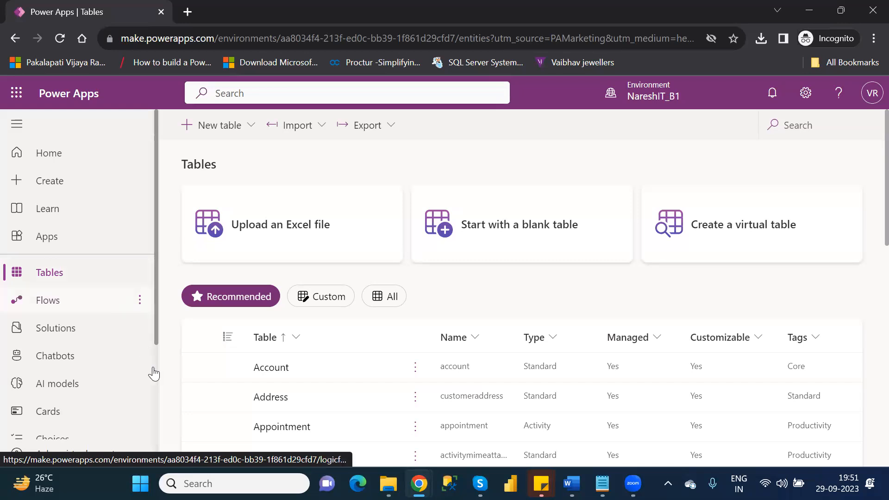
Search the tables for 'cust', open the Customer table and show its Views list.
click(794, 130)
text(cust)
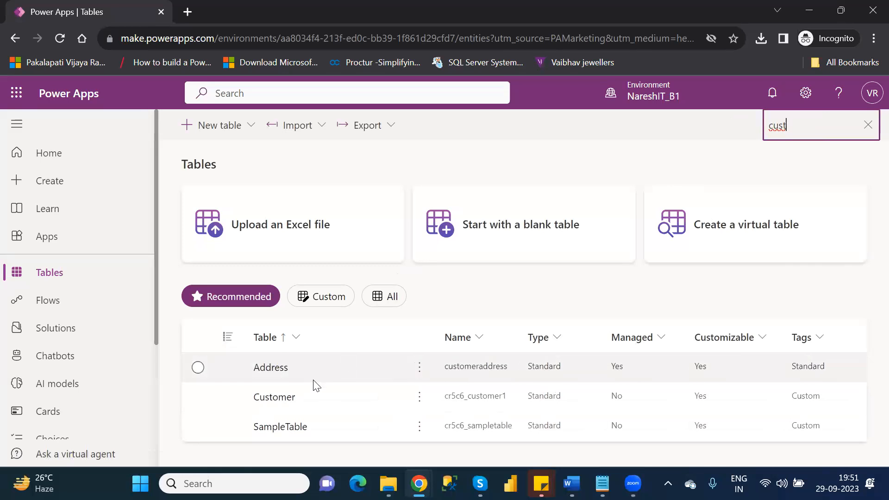
click(283, 400)
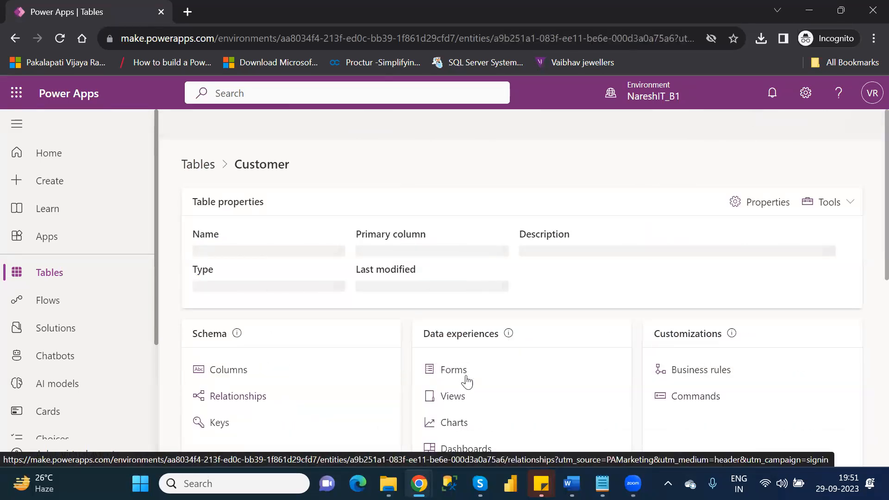
click(452, 400)
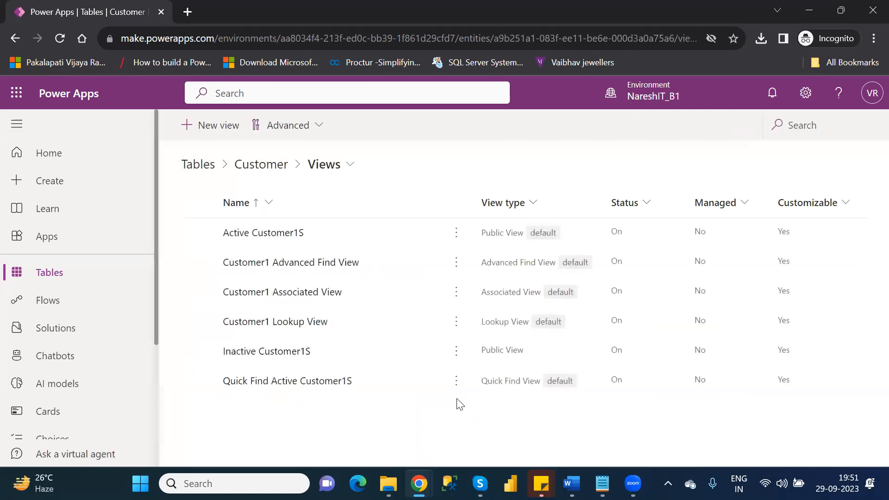
Begin a new Customer view named CustomerView, leaving the description blank.
click(209, 132)
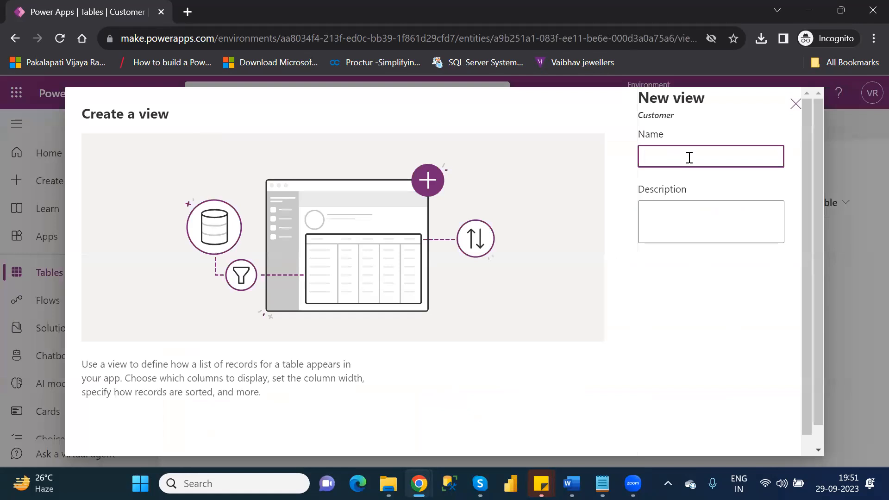
text(CustomerView)
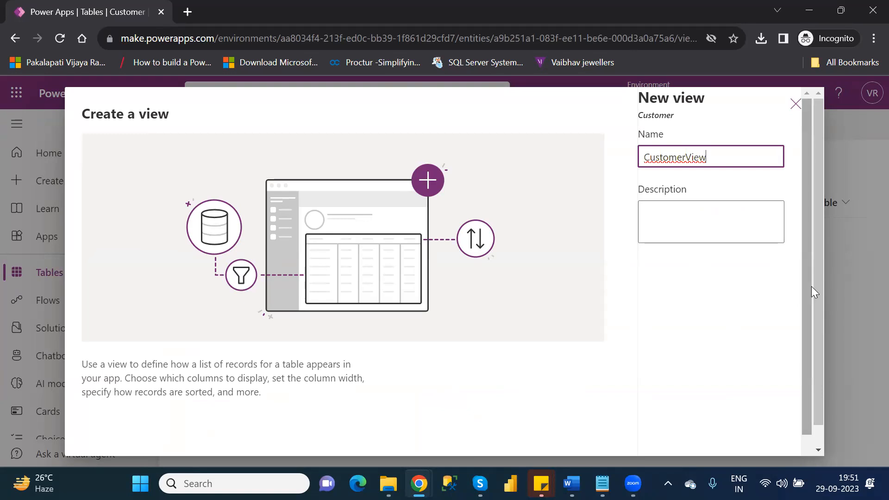
scroll(811, 354, down, 2)
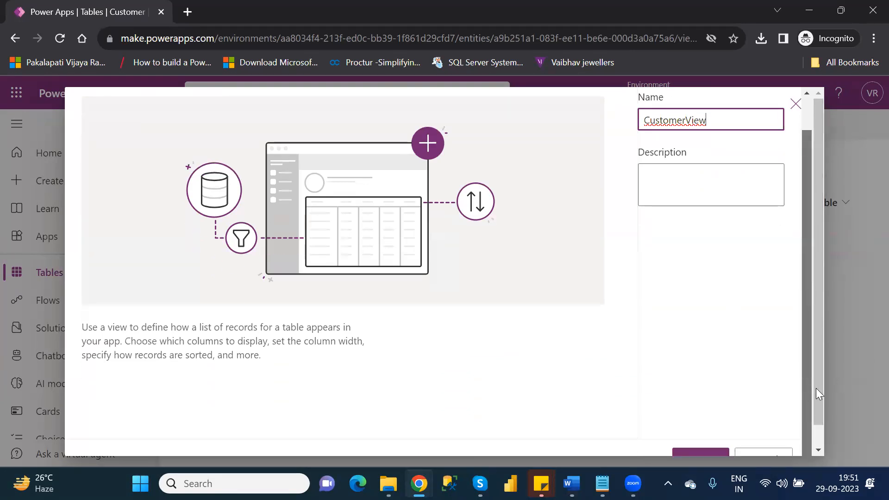
scroll(818, 397, down, 1)
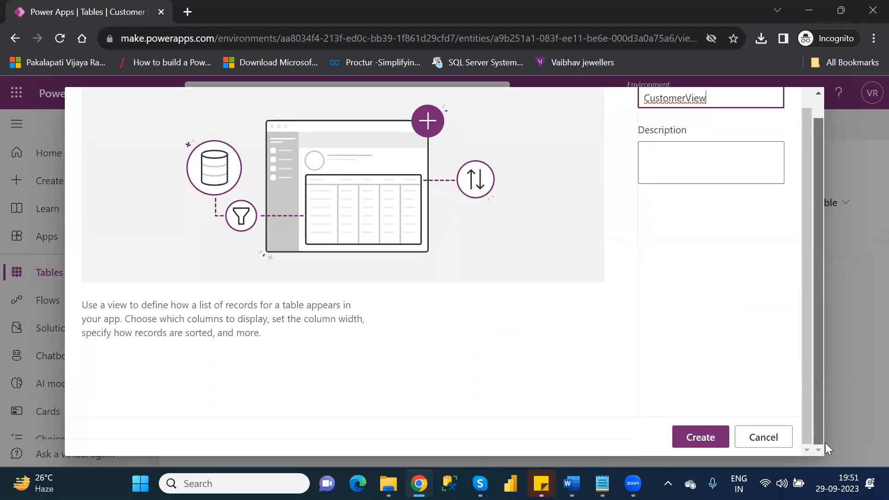
Create CustomerView, add the Name column, and remove the default FirstName column.
click(699, 434)
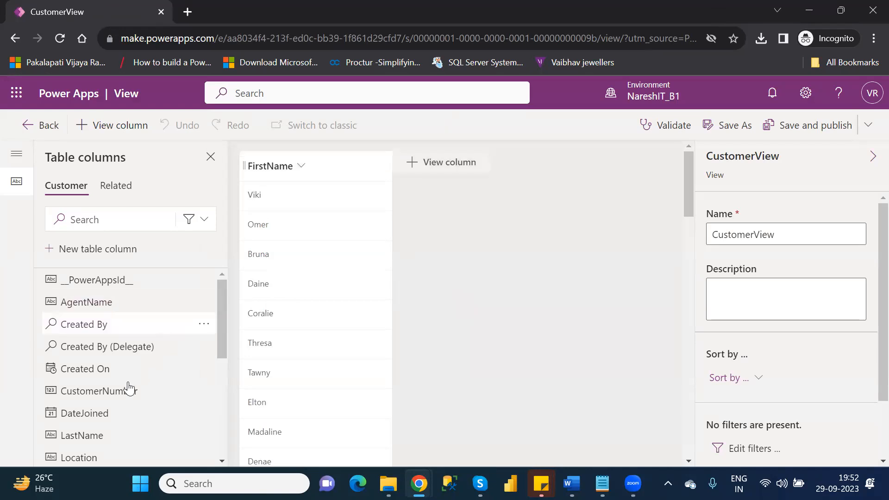
drag(220, 322, 229, 394)
drag(76, 387, 397, 161)
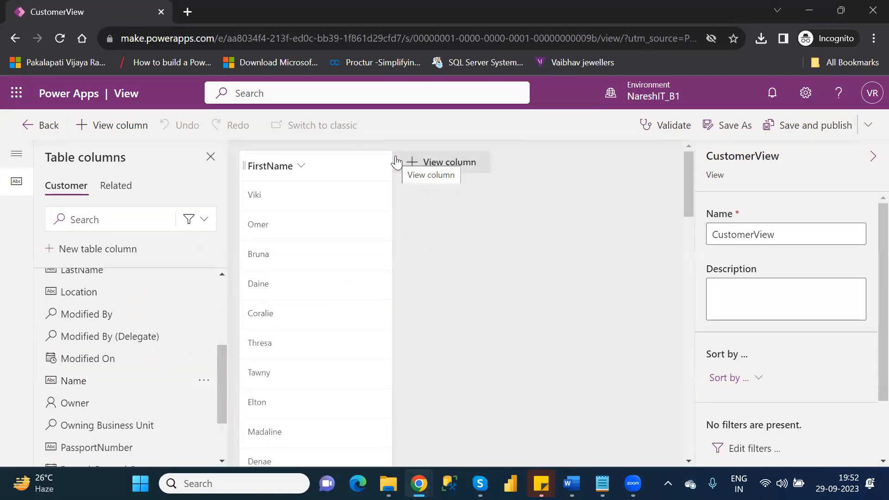
click(423, 165)
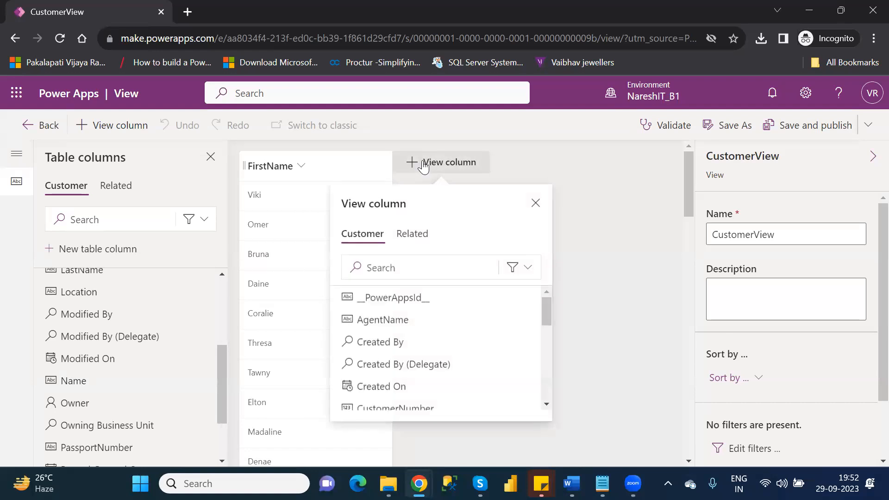
drag(546, 307, 554, 354)
click(381, 362)
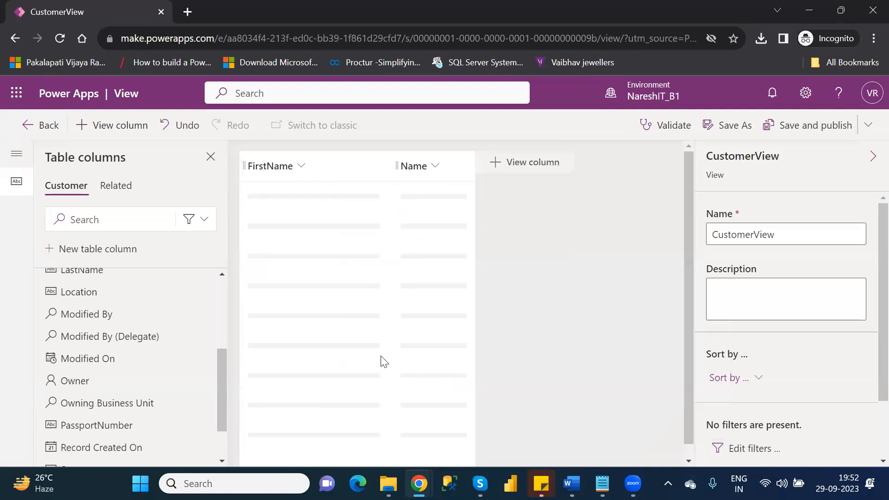
click(301, 167)
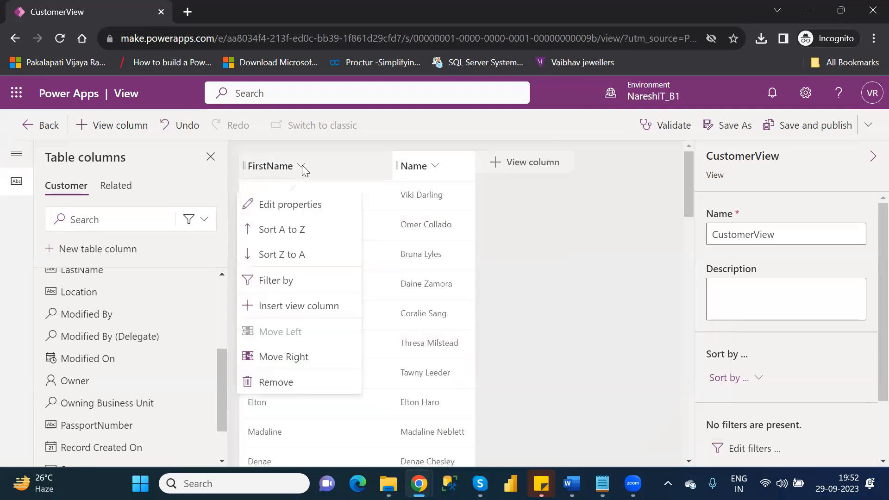
click(286, 391)
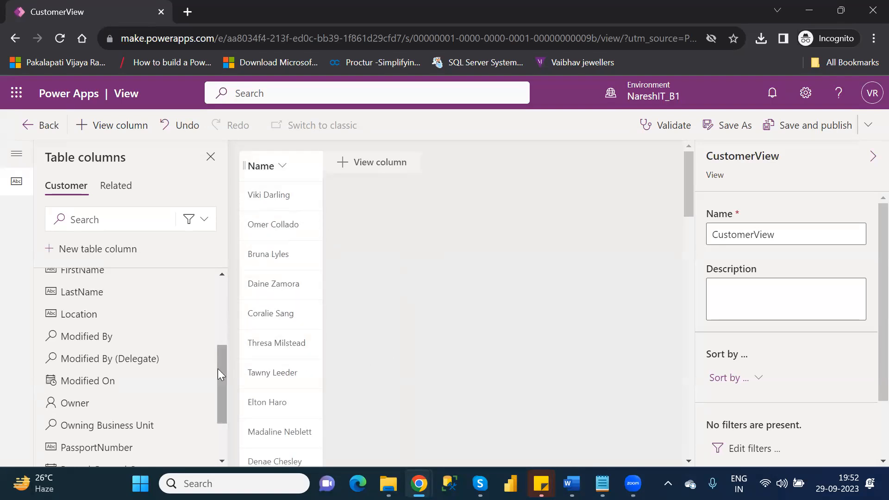
Add the CustomerNumber column from Table columns and move it ahead of Name.
drag(222, 370, 235, 319)
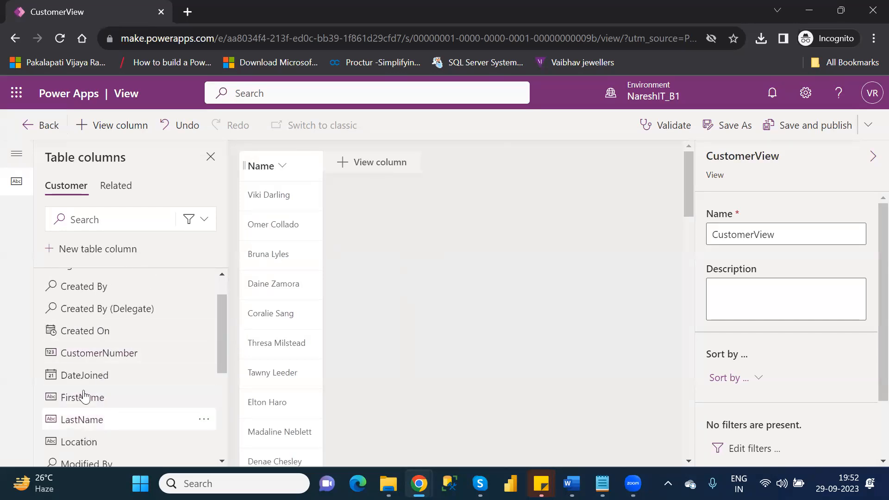
mouse_move(87, 422)
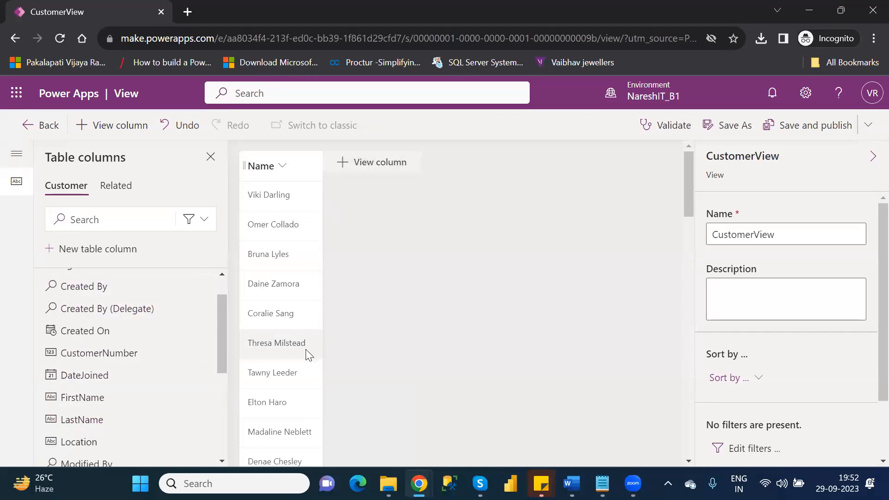
drag(220, 336, 235, 420)
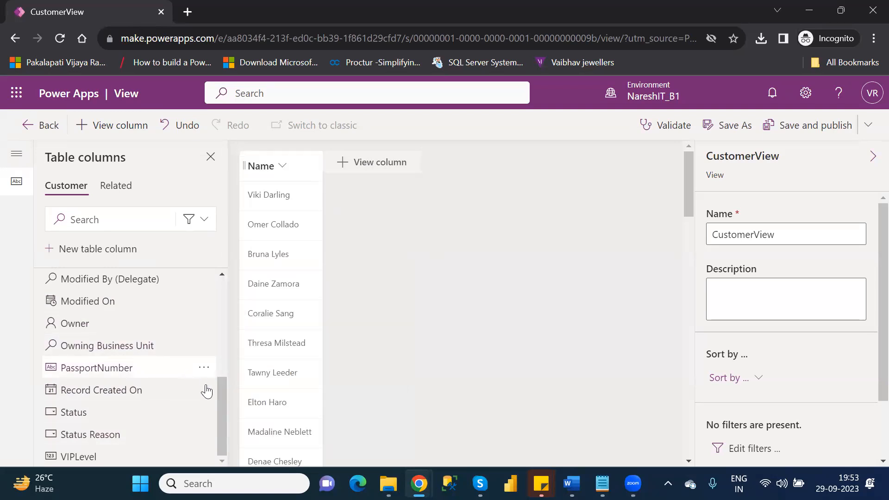
click(222, 355)
drag(218, 316, 219, 290)
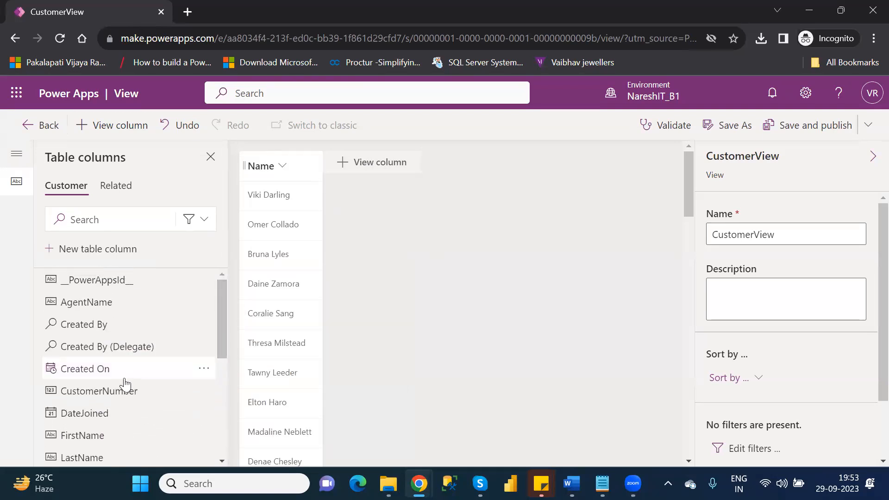
mouse_move(112, 396)
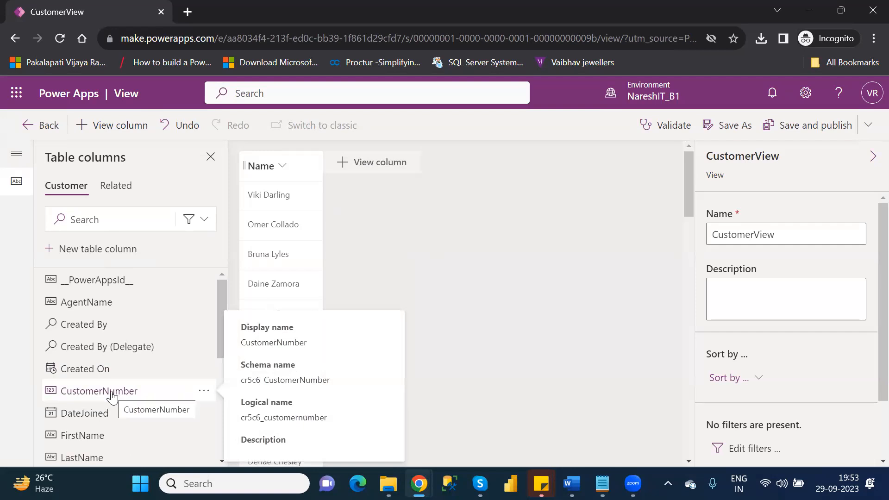
click(110, 394)
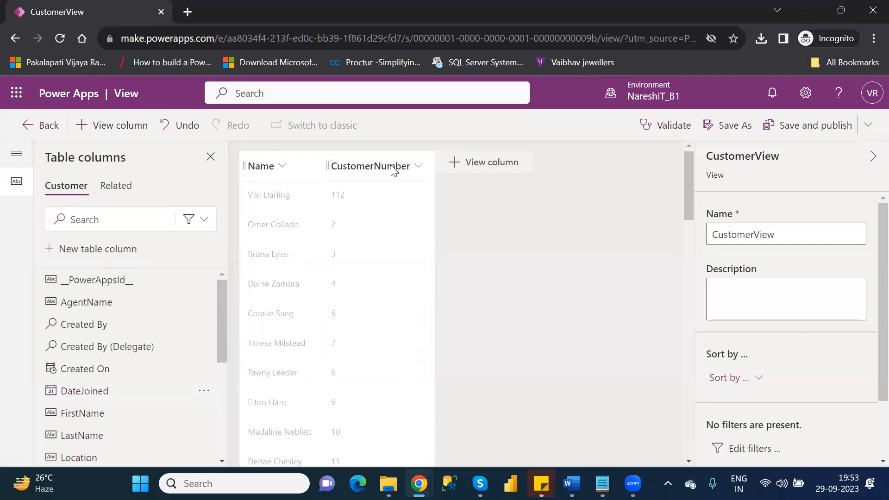
drag(391, 170, 248, 165)
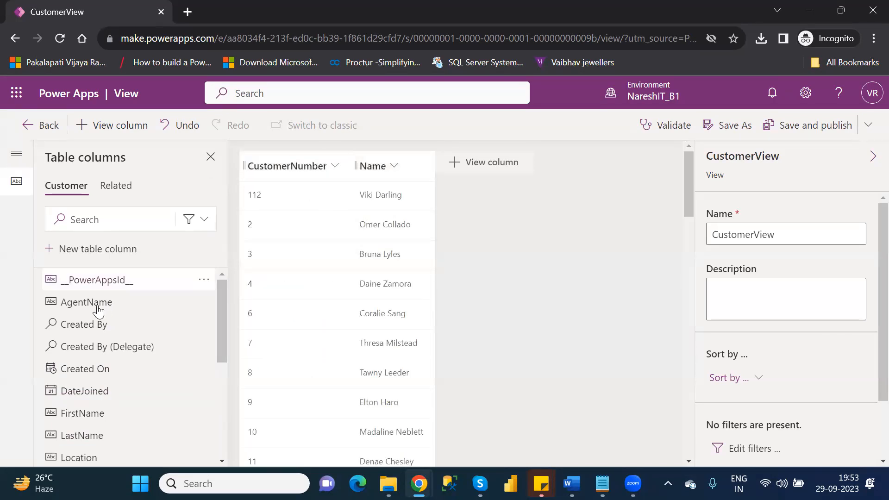
Add the AgentName, Location and Owner columns to CustomerView.
mouse_move(98, 311)
click(97, 303)
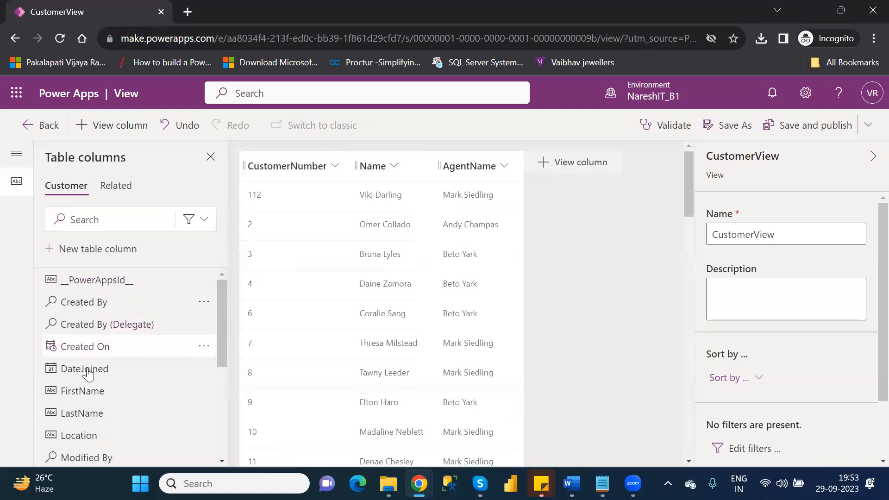
mouse_move(88, 388)
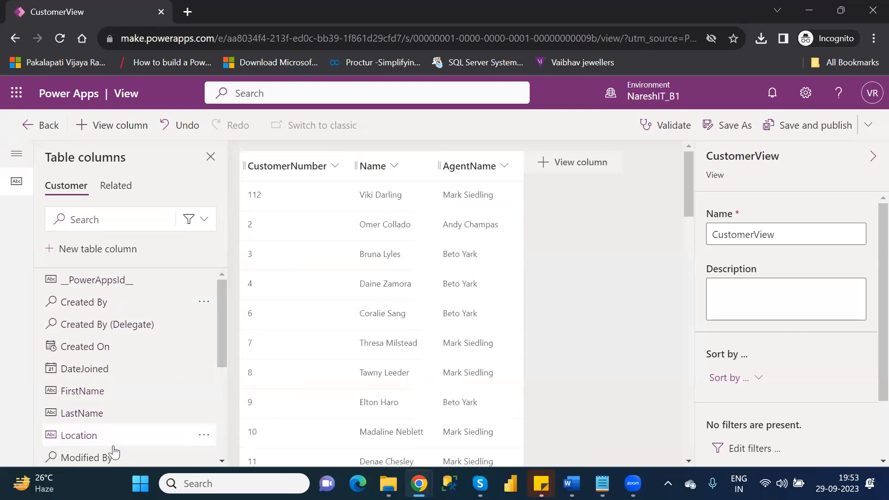
mouse_move(83, 441)
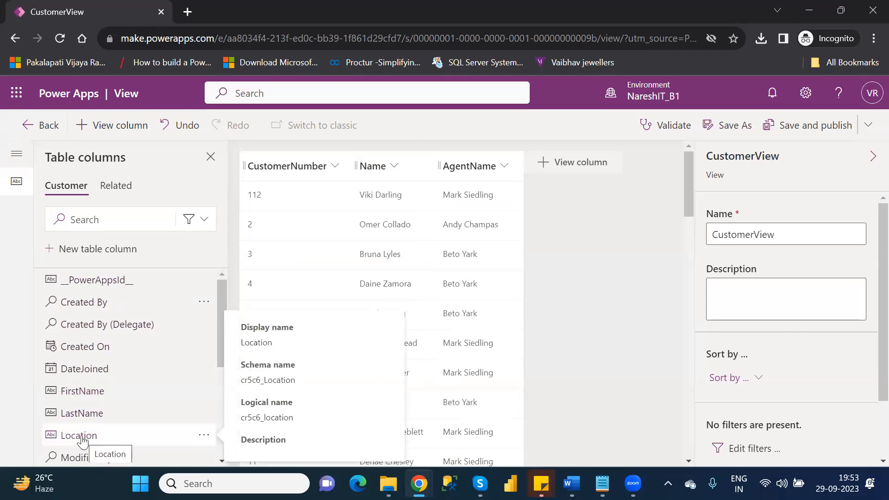
click(78, 435)
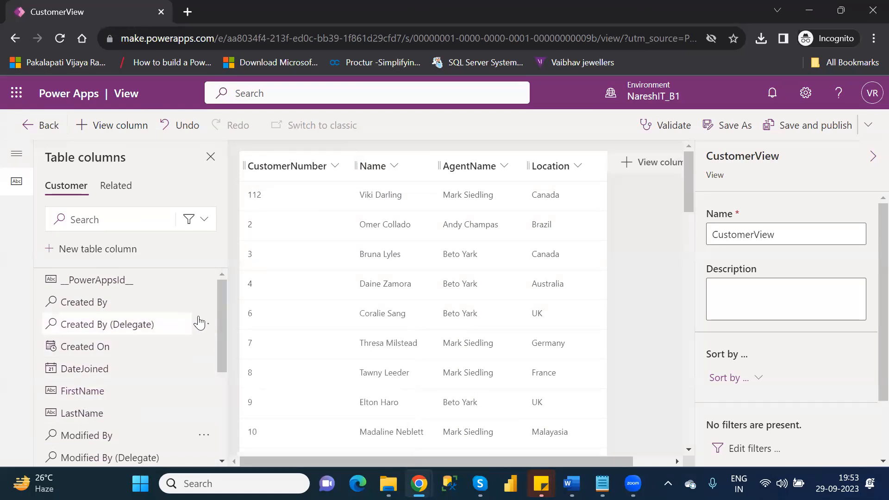
drag(222, 337, 233, 426)
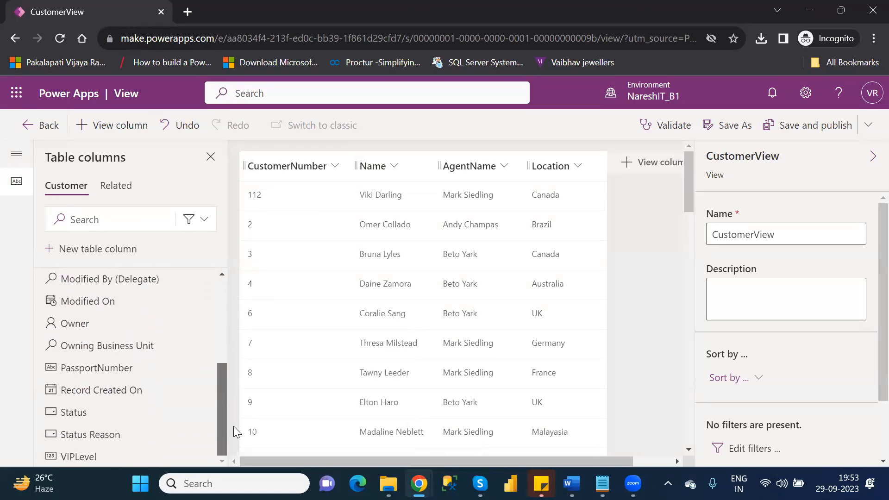
click(83, 326)
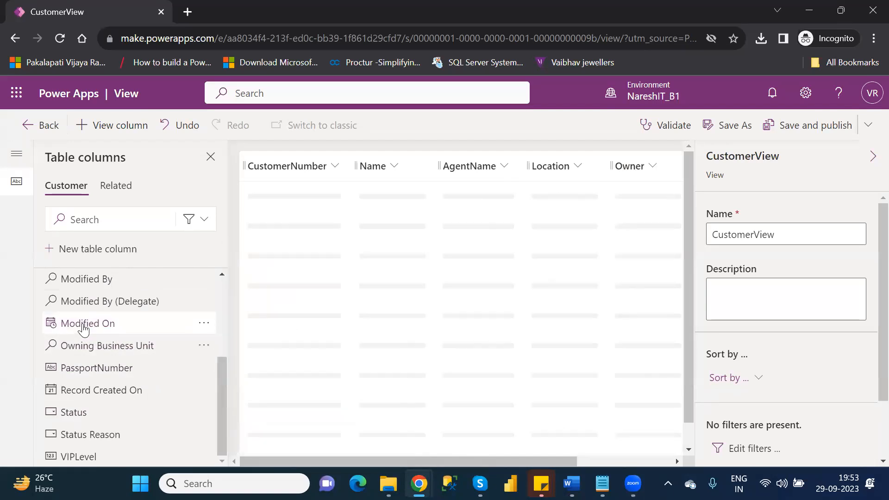
mouse_move(95, 372)
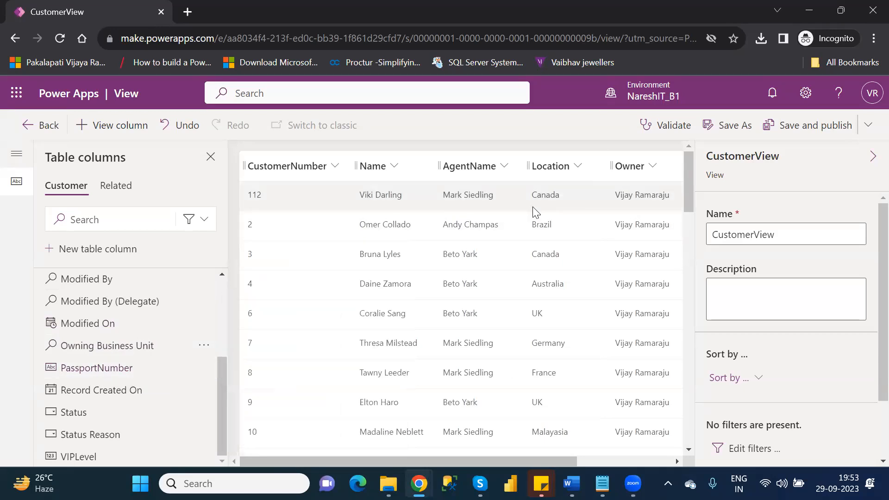
Remove the Owner column and add PassportNumber right after Location.
click(653, 167)
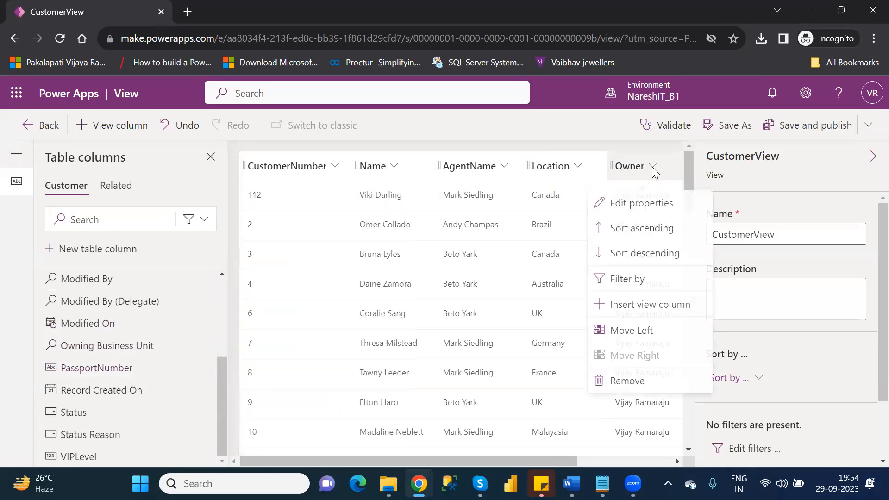
click(642, 382)
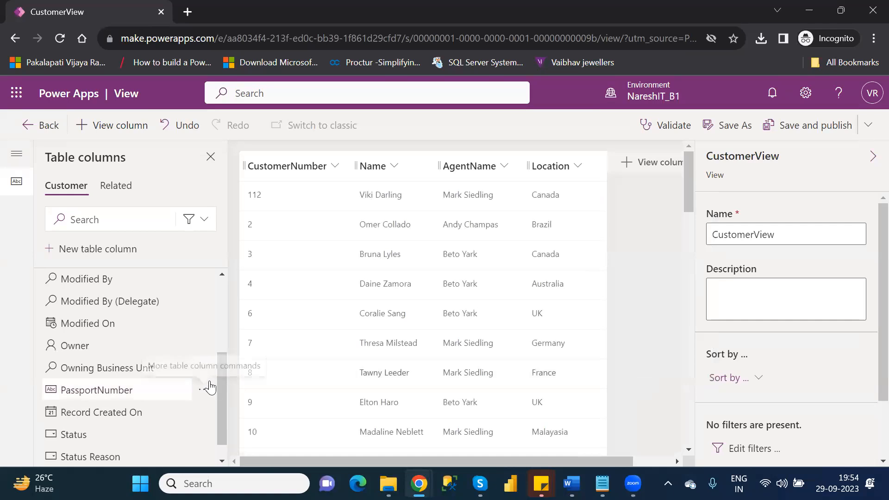
click(124, 395)
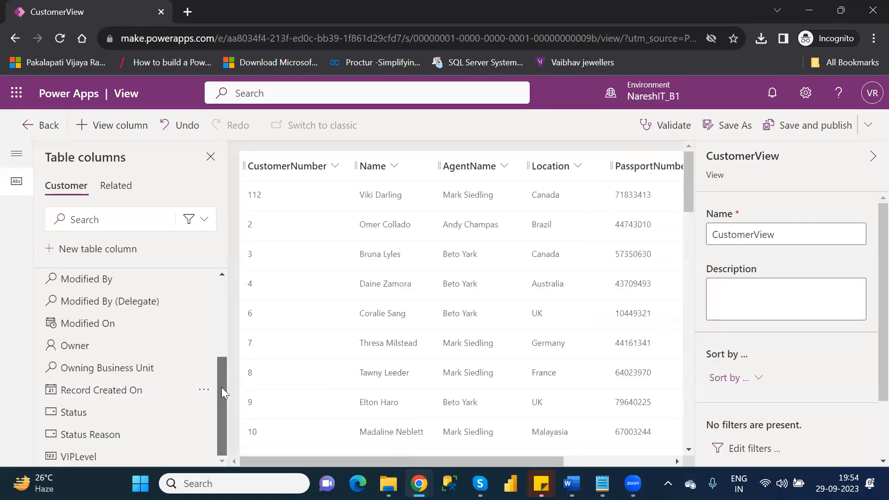
mouse_move(91, 457)
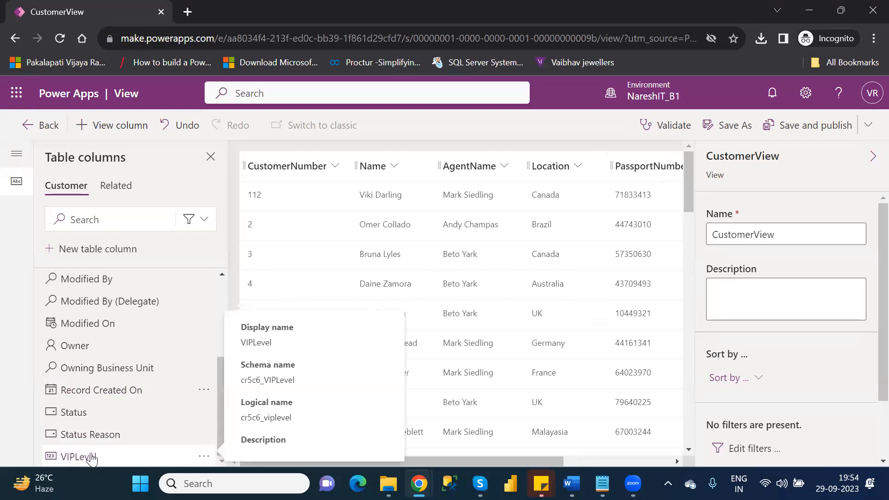
scroll(90, 458, up, 1)
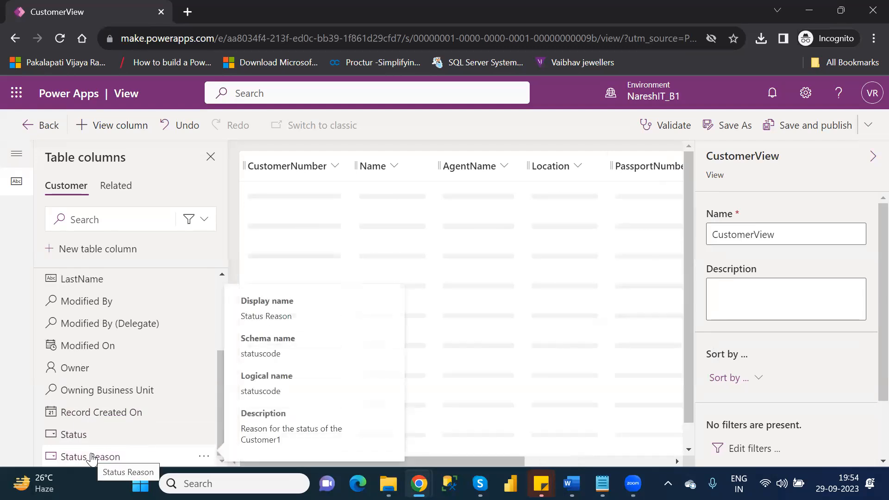
mouse_move(57, 367)
scroll(57, 367, up, 1)
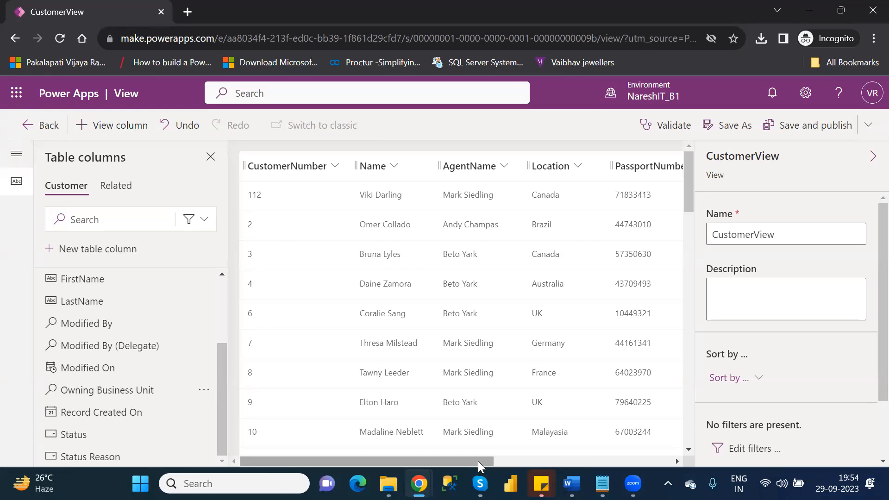
drag(478, 461, 653, 462)
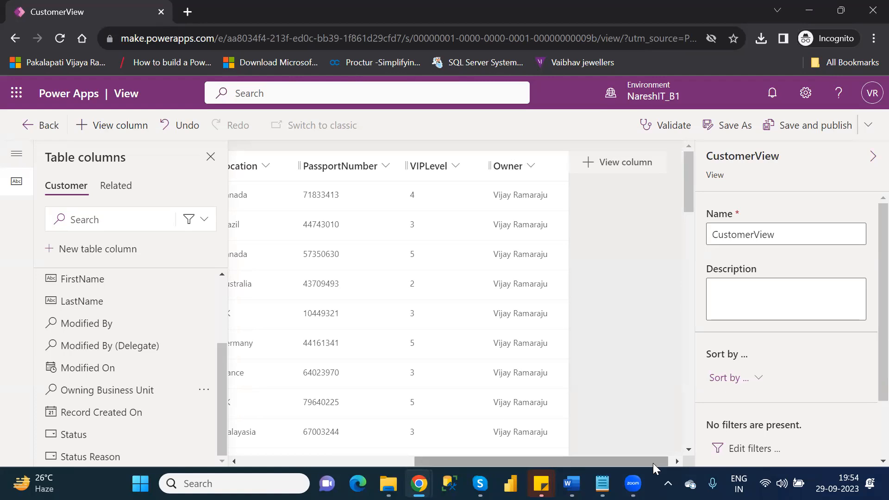
mouse_move(689, 178)
mouse_down()
mouse_move(694, 414)
mouse_move(692, 191)
mouse_up()
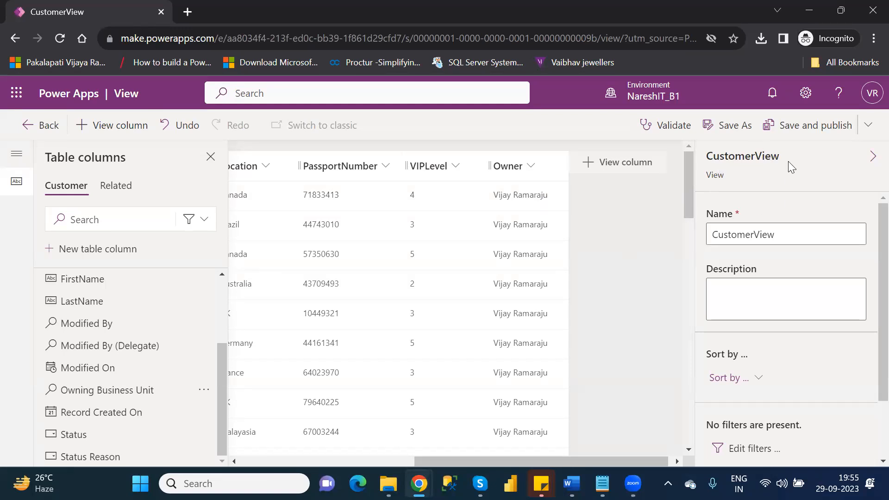
scroll(866, 306, down, 2)
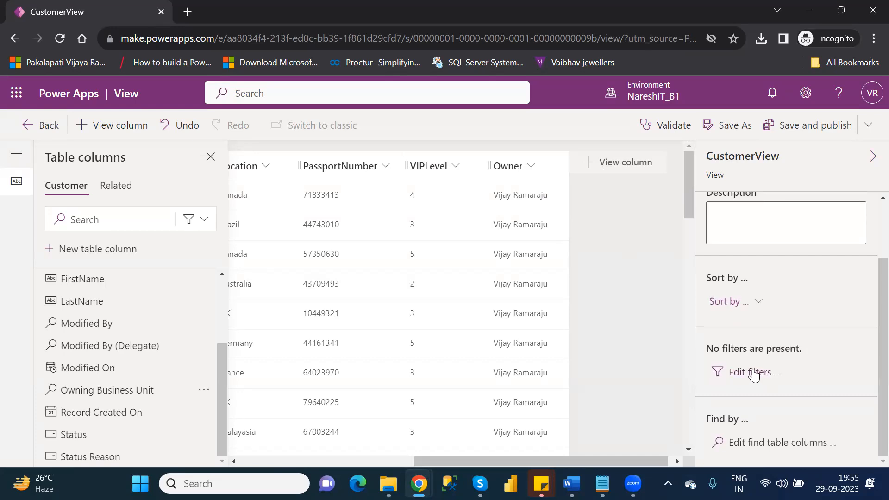
Open Edit filters for CustomerView and add one blank Equals condition row.
click(754, 373)
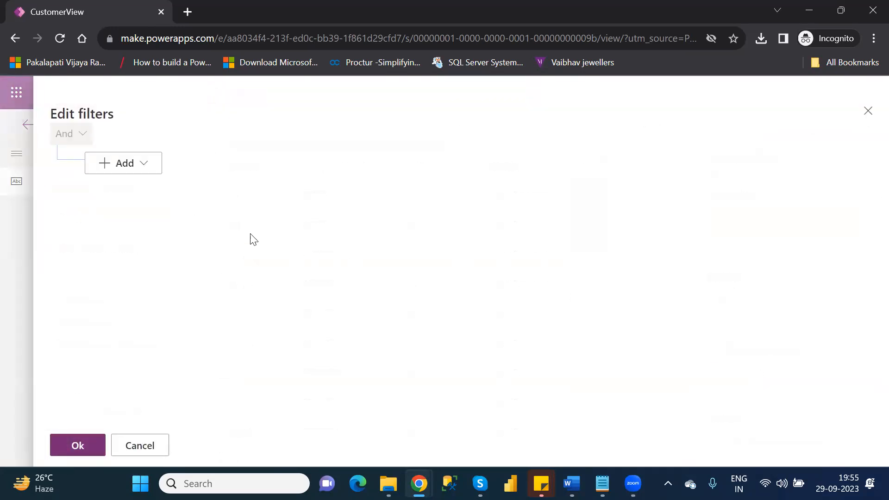
click(148, 173)
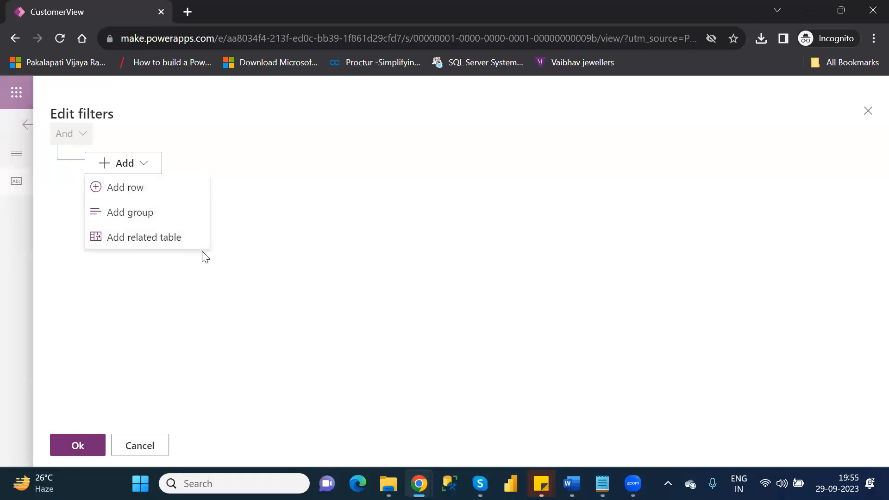
click(142, 186)
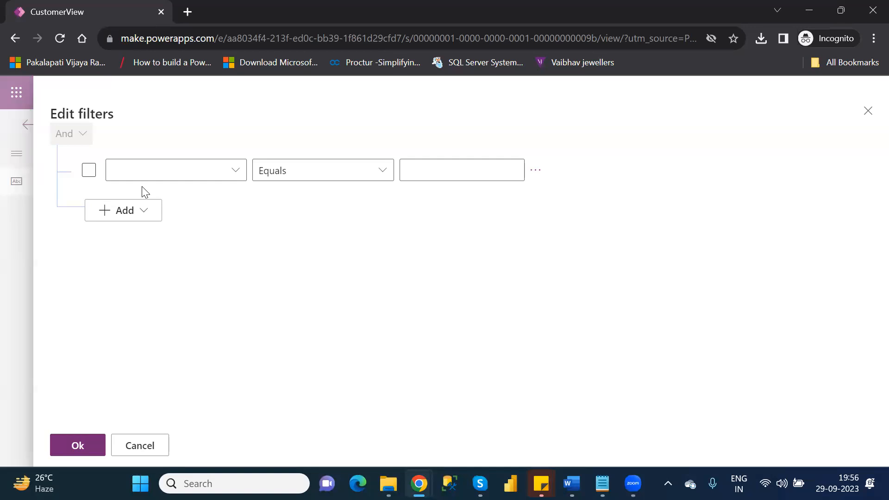
Set the CustomerView filter condition to VIPLevel Equals 3 and apply it.
click(241, 175)
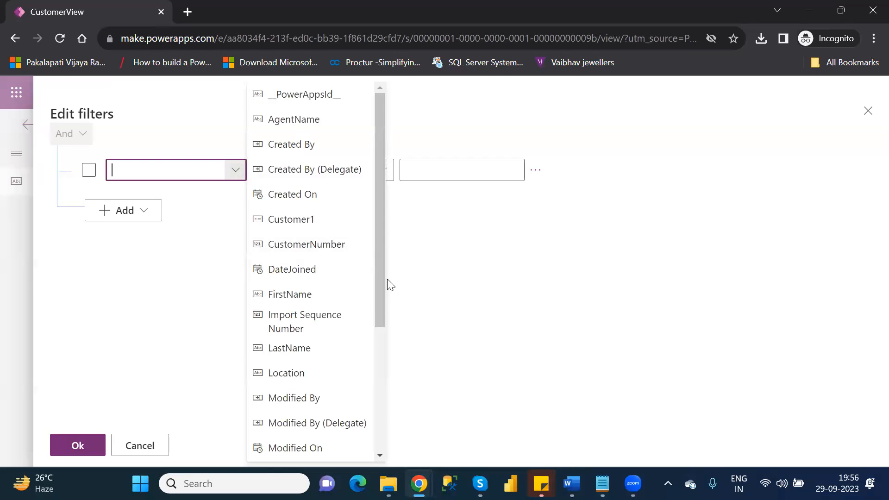
drag(381, 307, 380, 446)
click(300, 450)
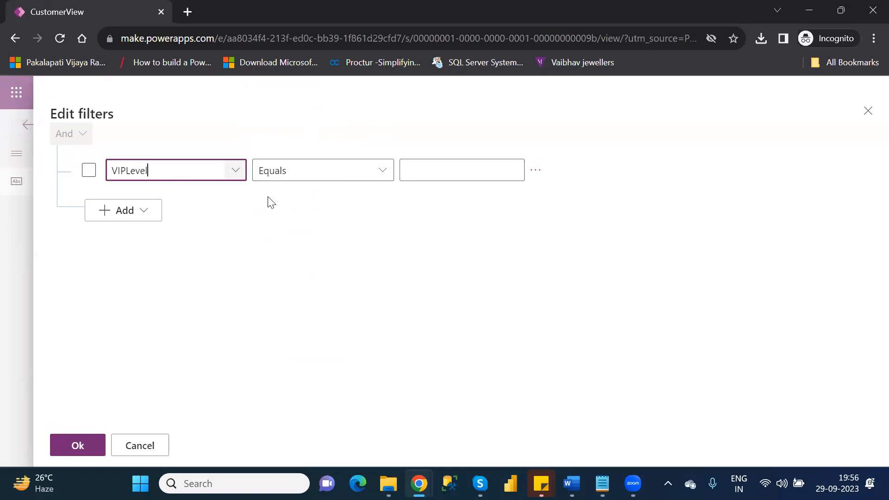
click(393, 169)
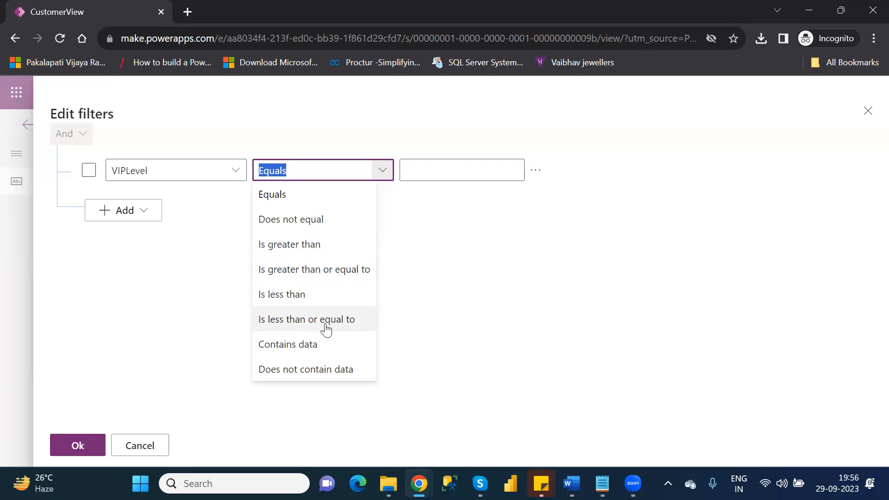
click(297, 198)
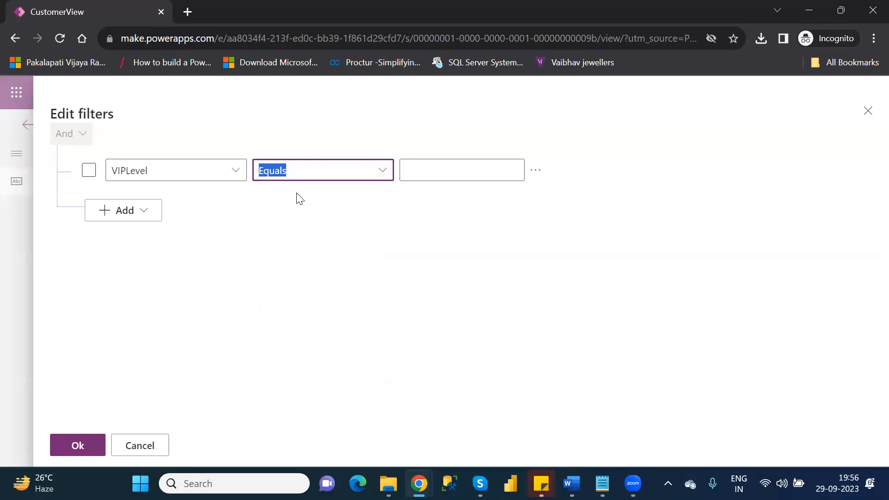
click(445, 172)
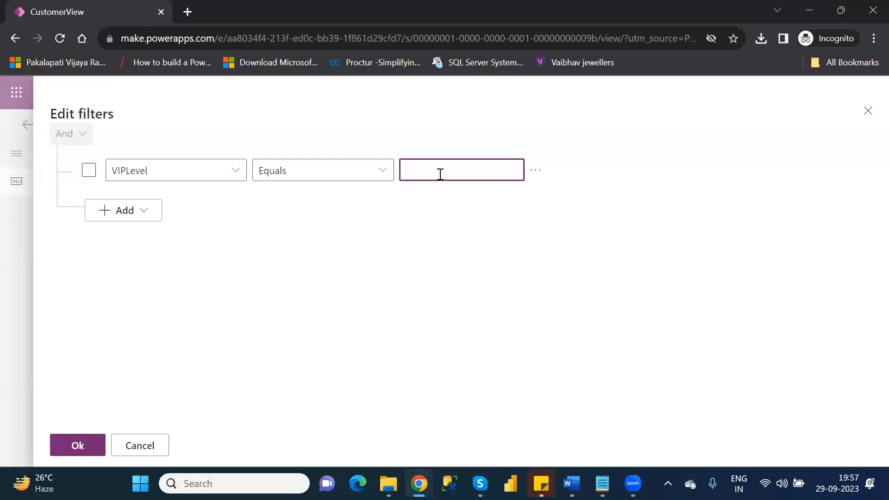
text(3)
click(77, 446)
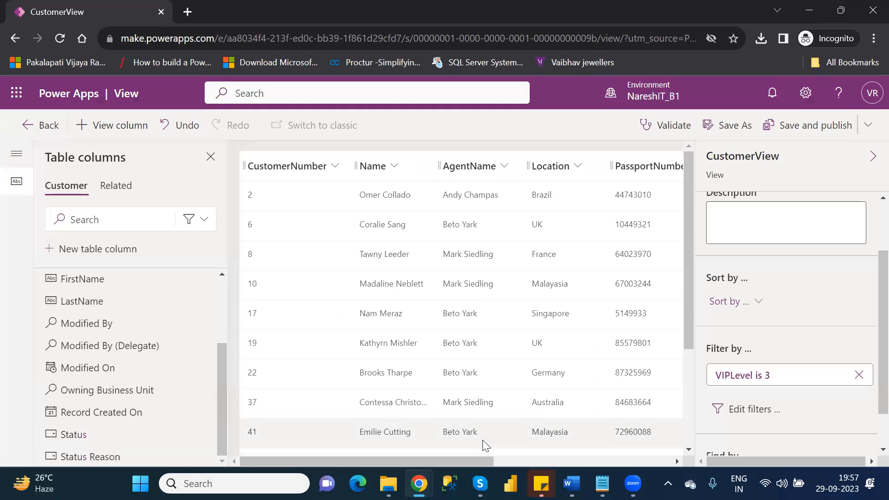
Scroll the grid to check the VIPLevel values, then bring up Edit filters again.
drag(478, 461, 617, 454)
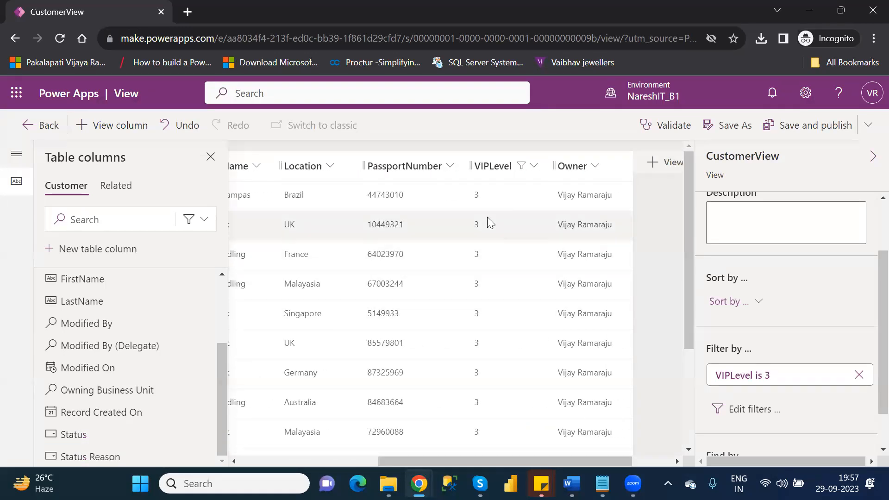
drag(691, 293, 705, 428)
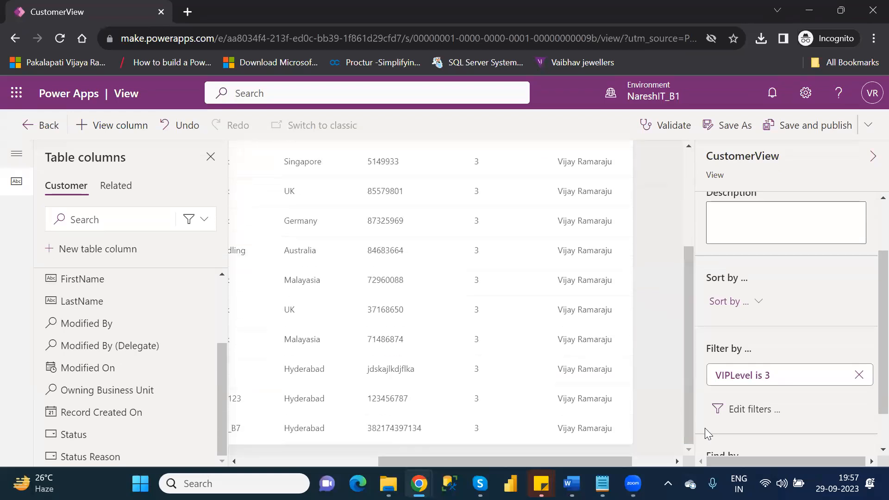
click(749, 409)
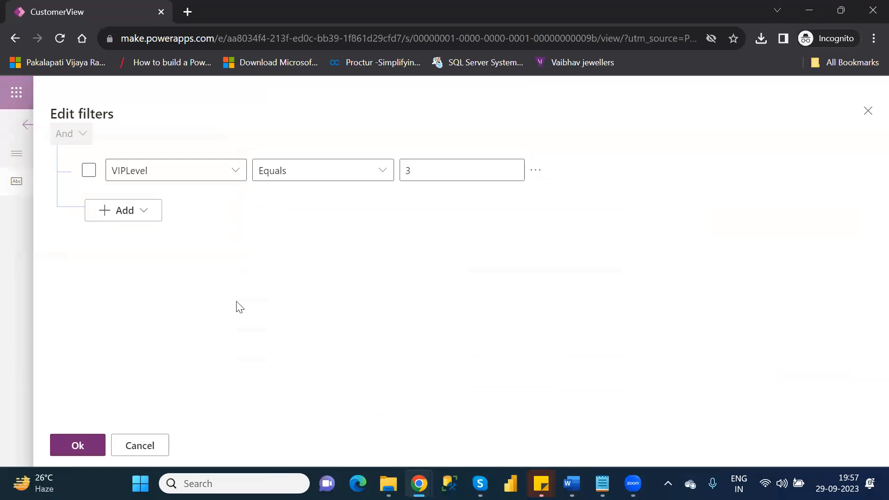
Change the VIPLevel filter value from 3 to 5, apply it, and review the results.
click(132, 209)
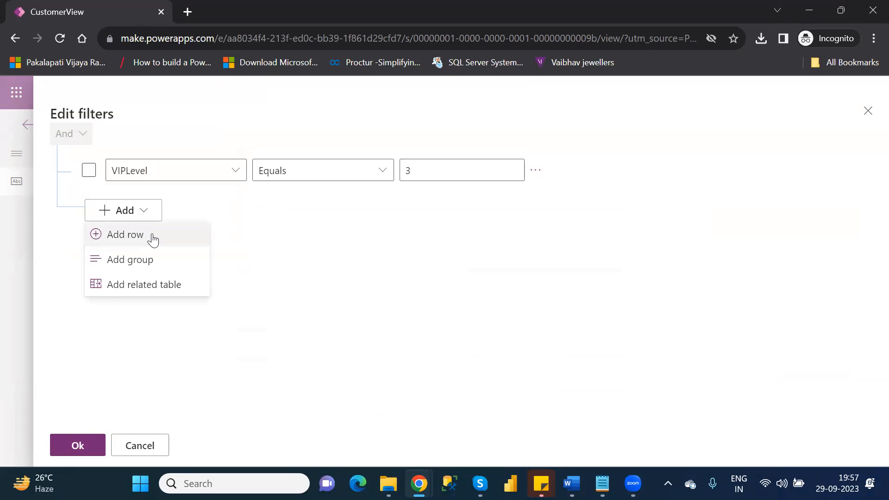
click(422, 172)
key(BackSpace)
text(5)
click(76, 445)
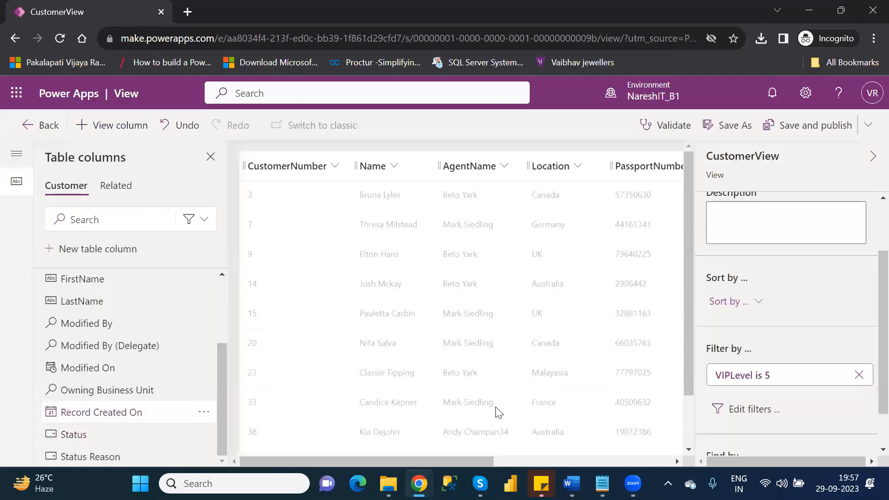
drag(486, 460, 464, 467)
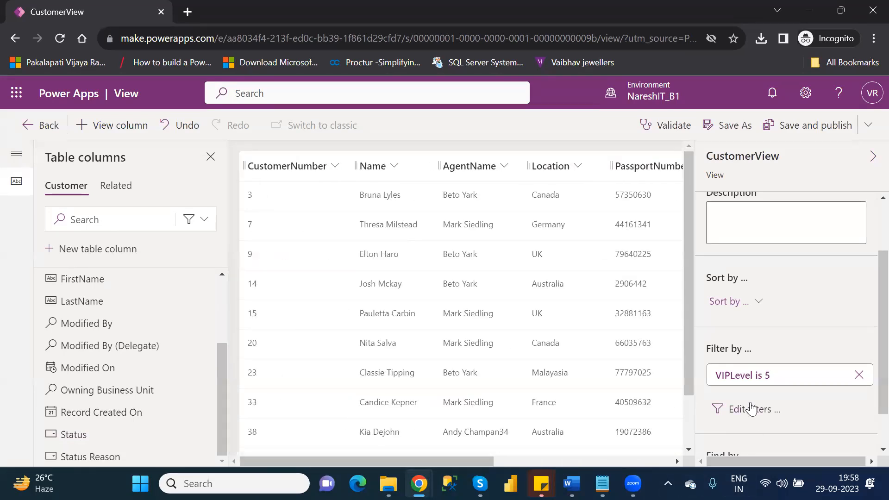
drag(456, 457, 460, 459)
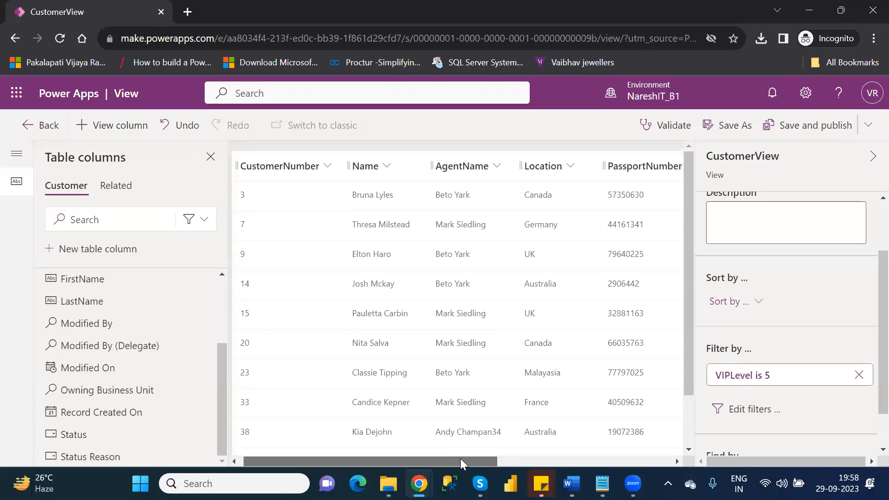
Add a second filter condition based on the Location column.
click(752, 410)
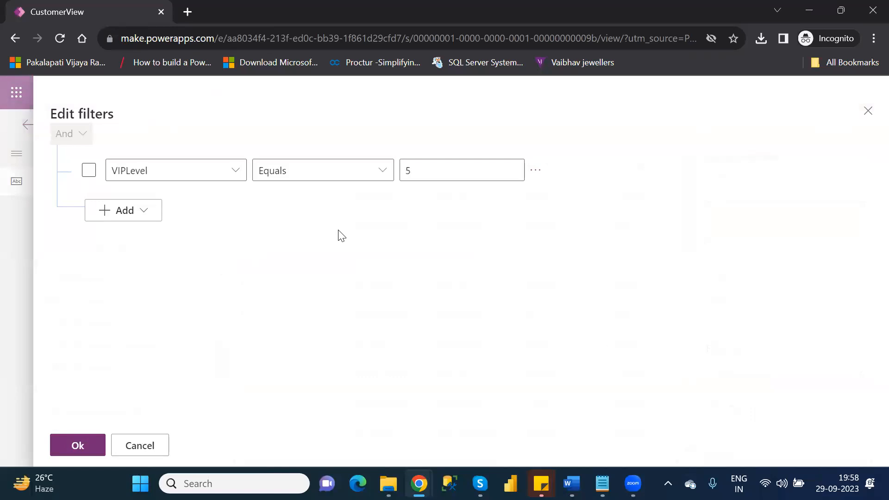
click(128, 216)
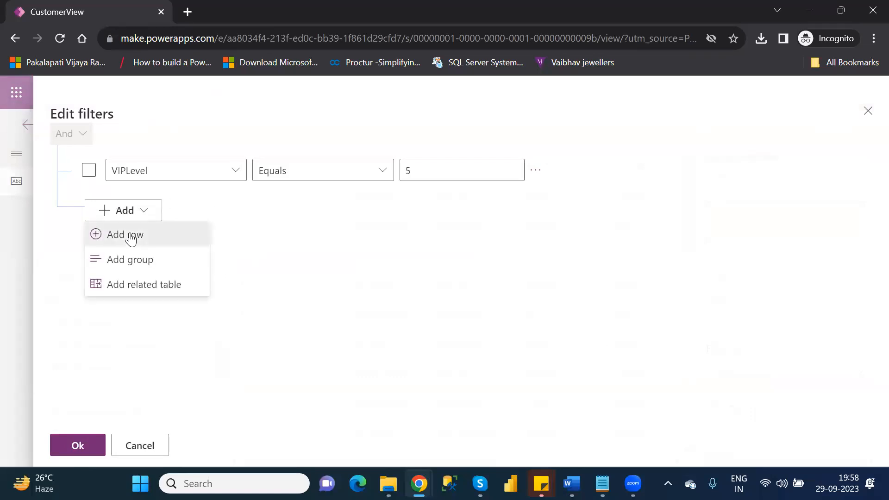
click(130, 235)
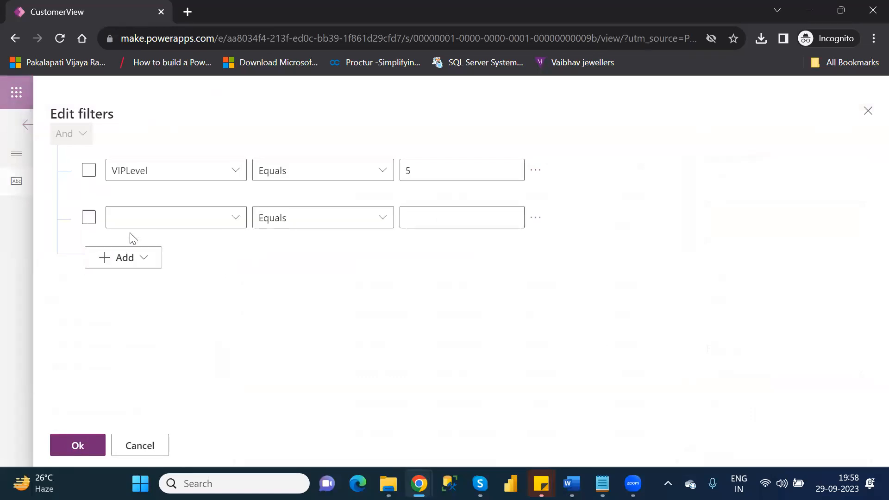
click(241, 222)
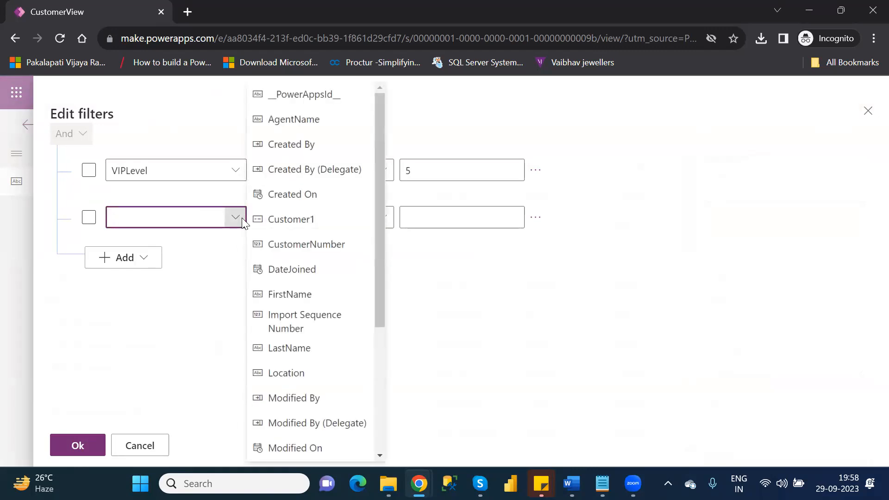
click(316, 378)
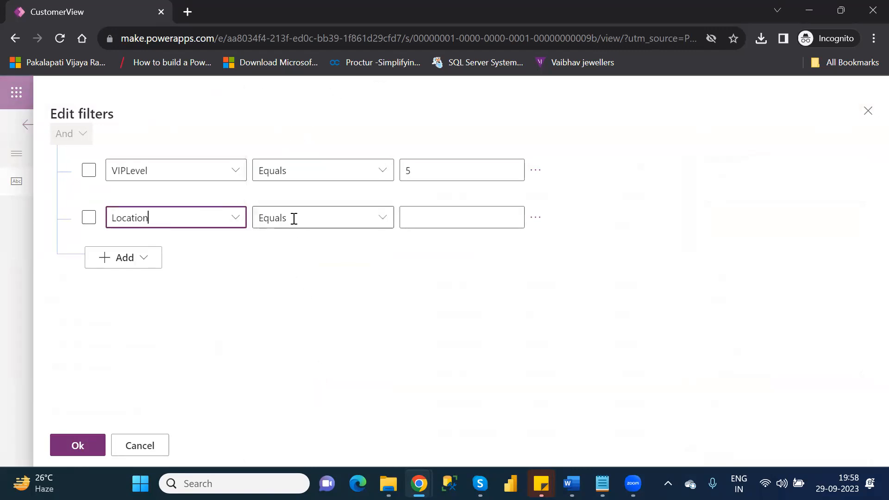
Set the Location value to UK, select both conditions, and apply the filters.
click(434, 217)
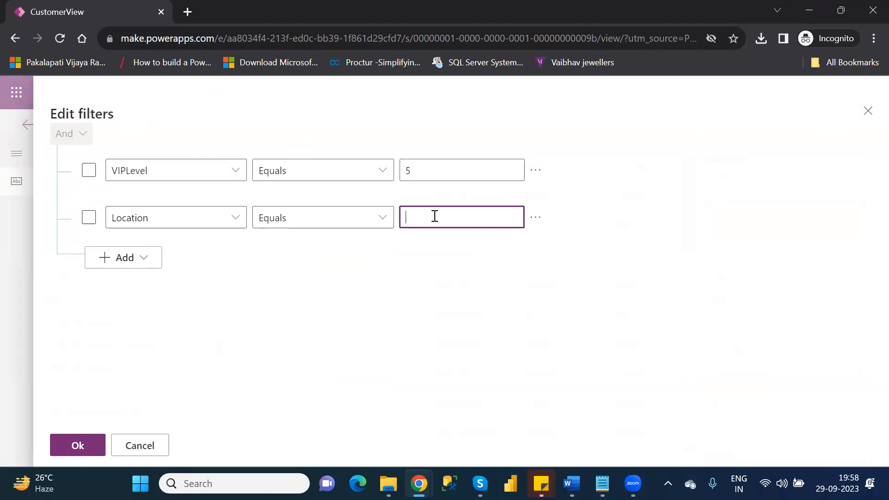
text(UK)
click(152, 330)
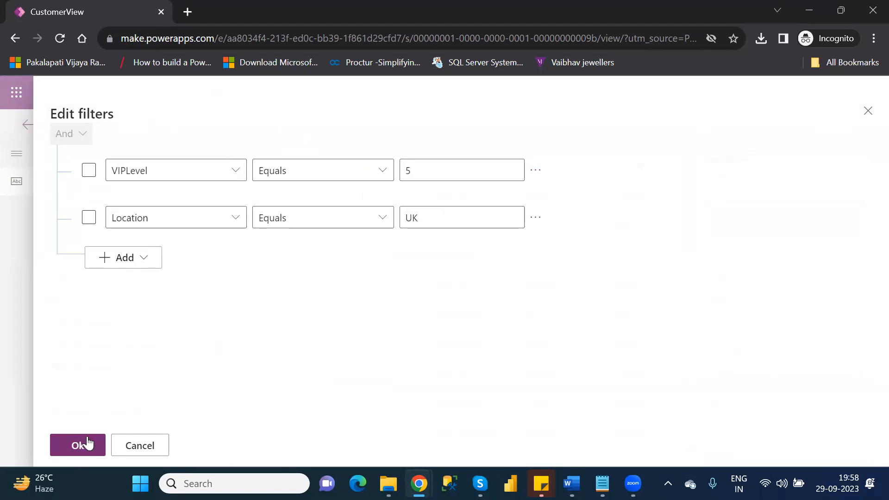
click(89, 173)
click(89, 220)
click(79, 445)
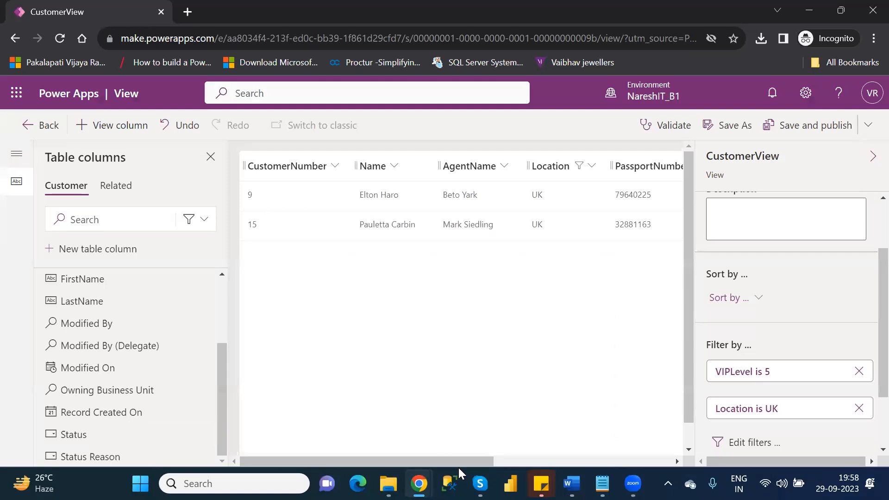
Remove the 'Location is UK' and 'VIPLevel is 5' filters, then validate the view.
drag(487, 461, 693, 445)
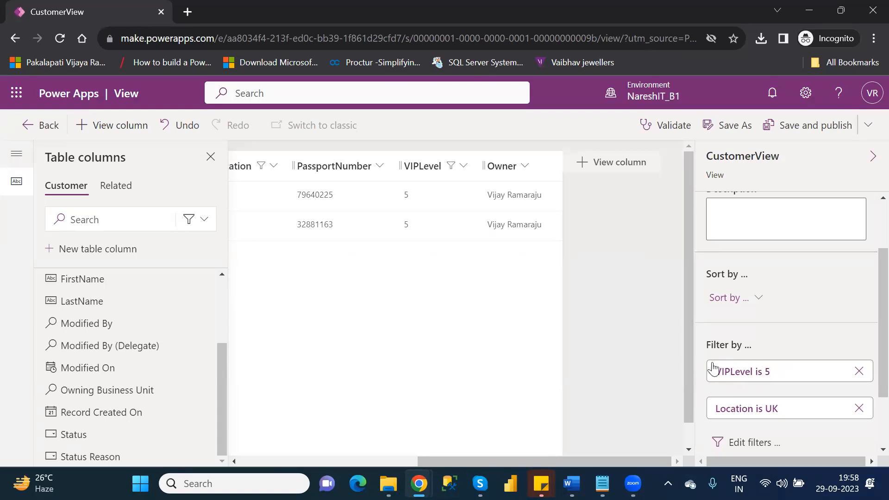
click(859, 408)
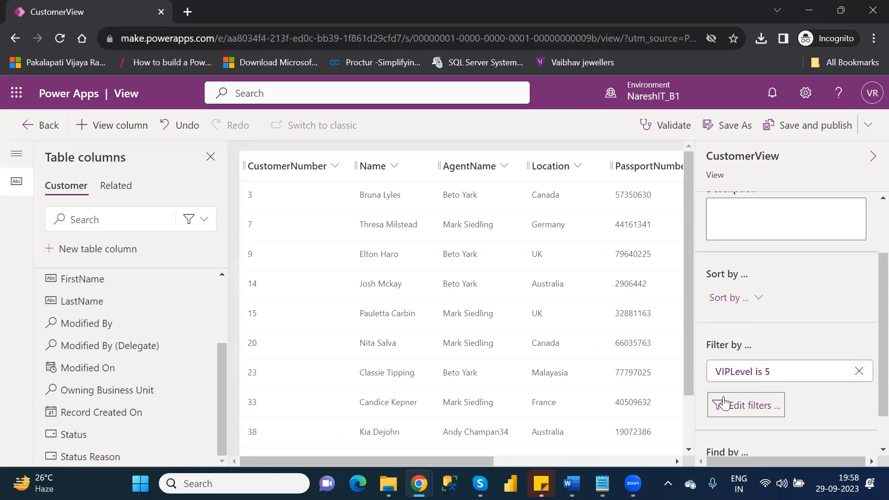
click(858, 372)
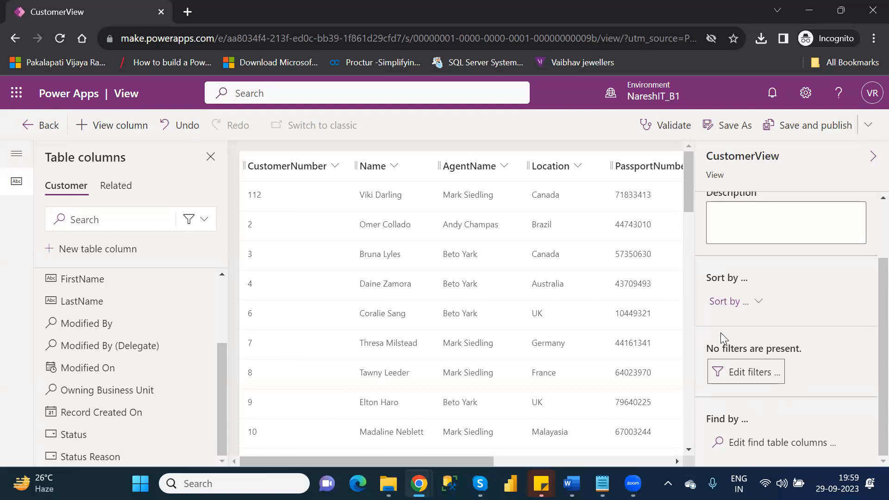
click(671, 134)
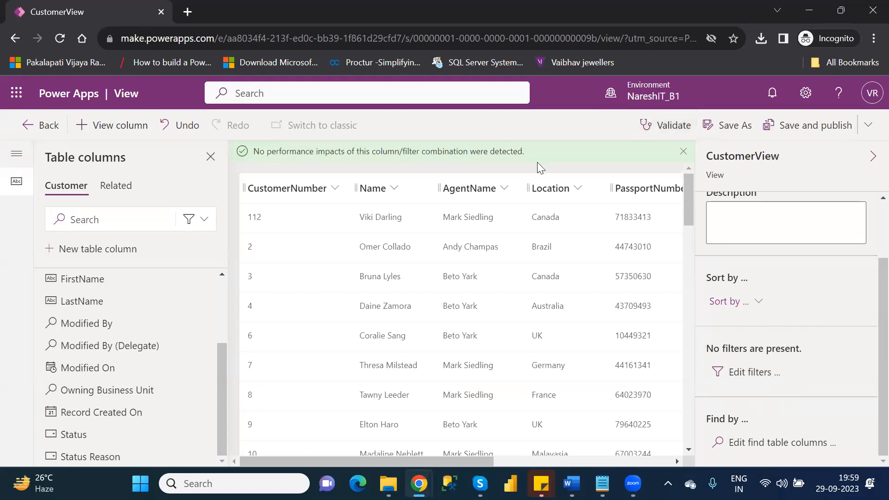
Save and publish CustomerView after the validation shows no performance impacts.
click(806, 129)
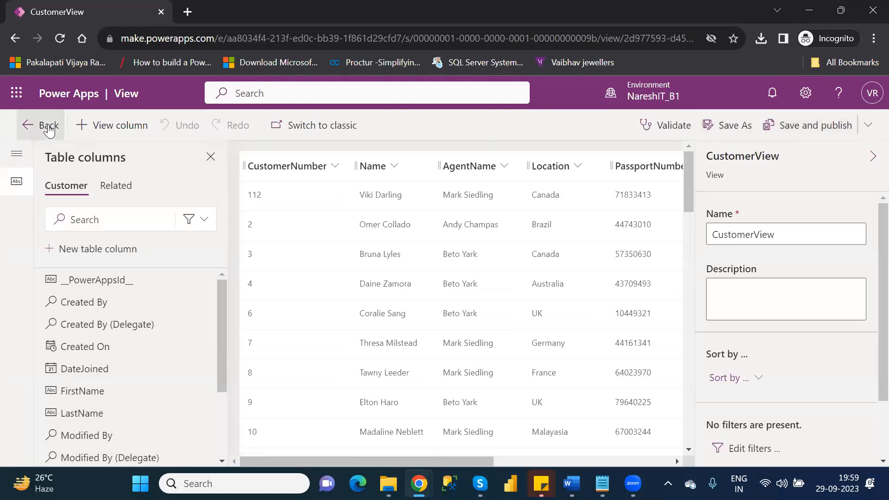
Go back, search 'custom' in Tables, and reach CustomerView in the Customer table's Views.
click(49, 130)
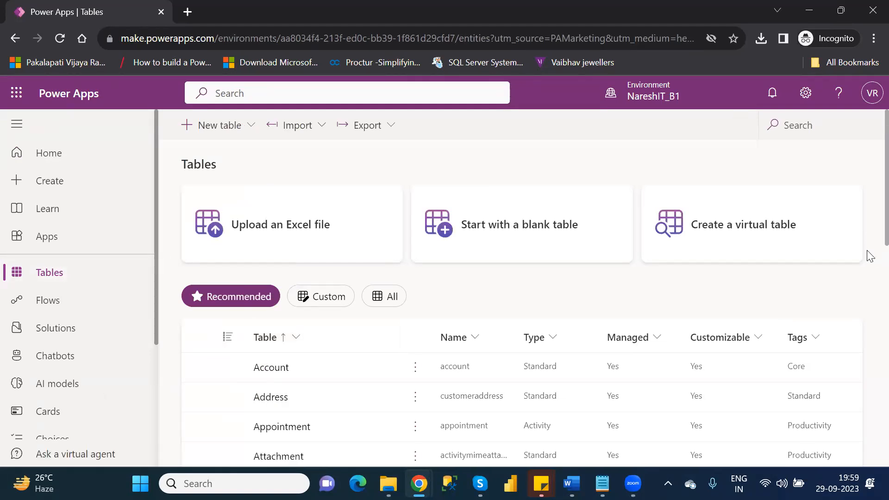
click(813, 127)
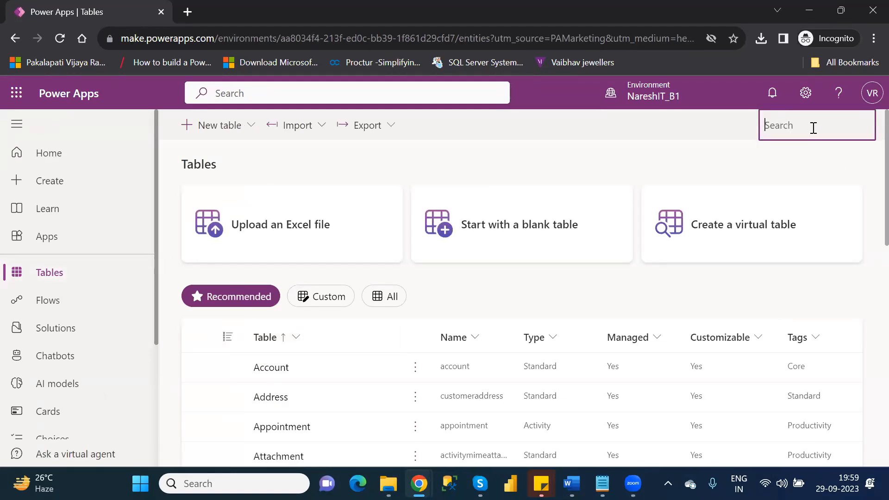
text(custom)
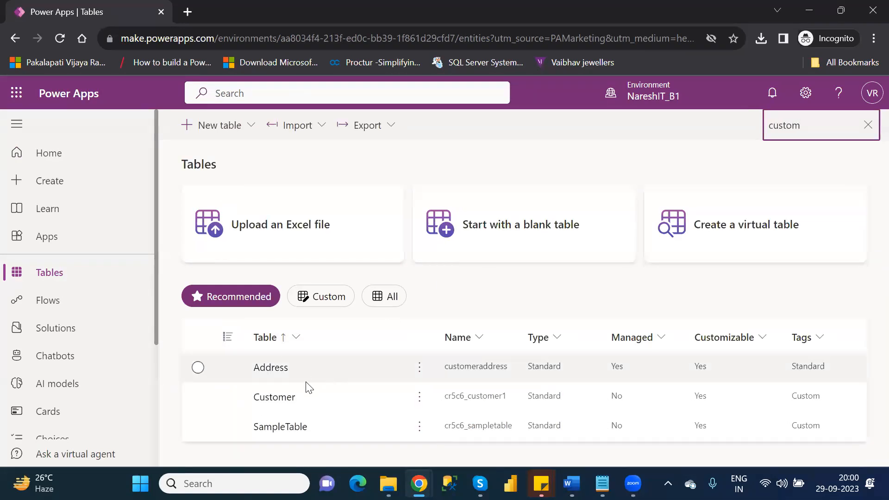
click(289, 398)
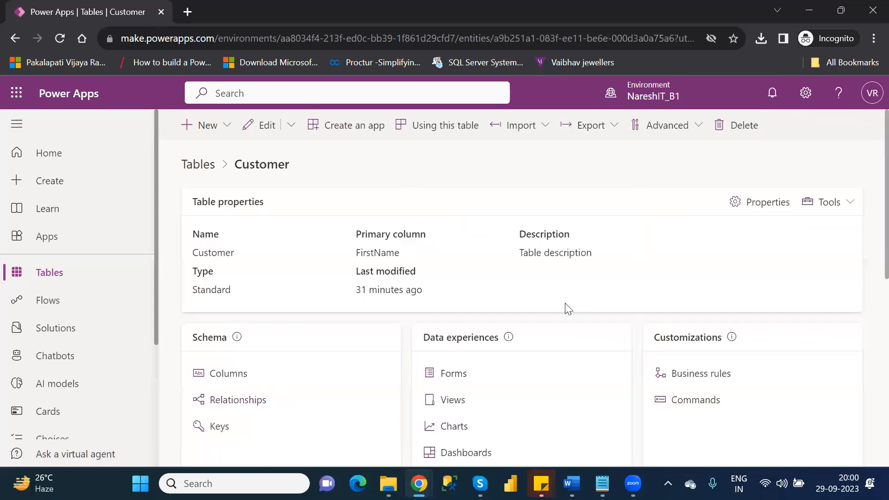
click(456, 406)
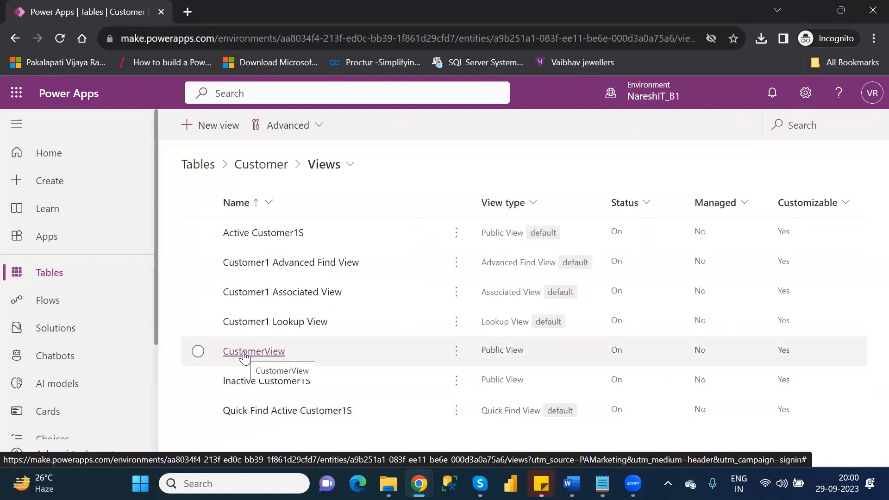
click(244, 351)
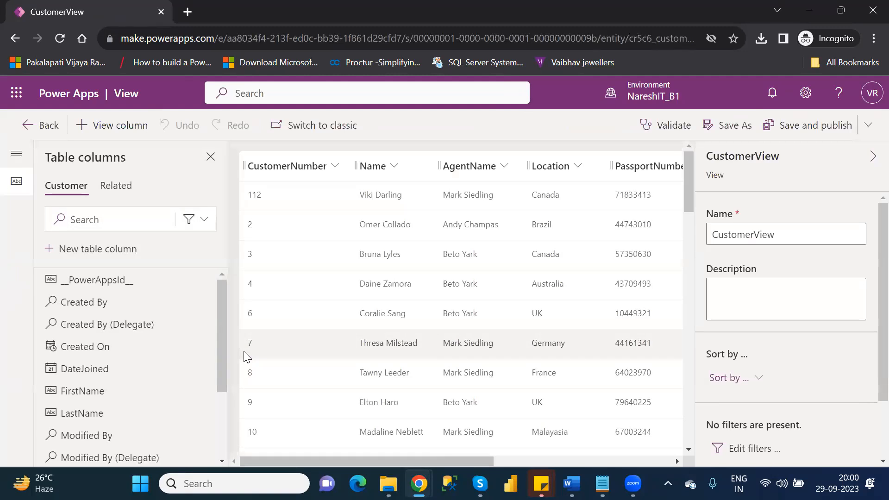
Scroll the CustomerView grid right and start a new Customer table column.
drag(480, 462, 624, 471)
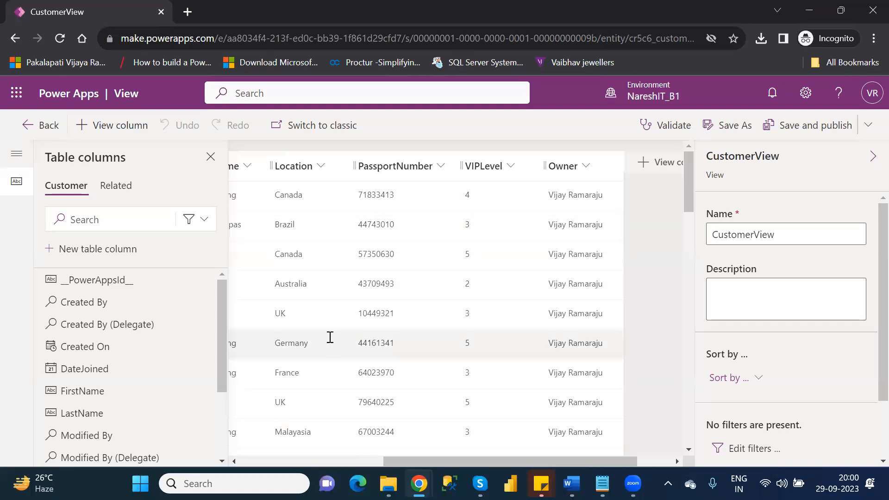
click(107, 252)
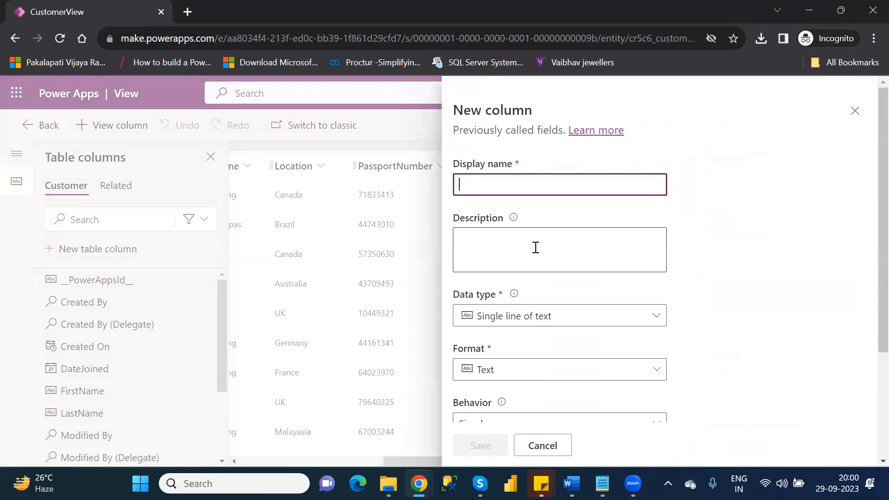
Cancel the new column form, browse the Customer table columns, then close that pane.
click(558, 445)
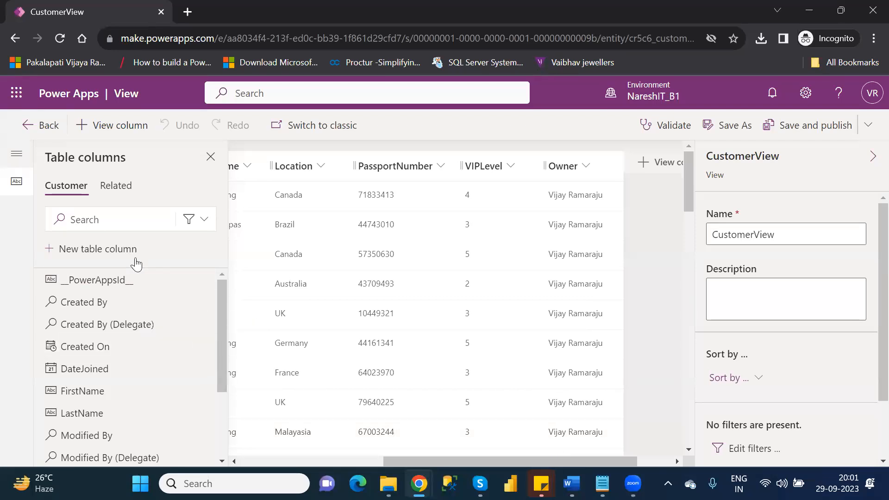
click(19, 158)
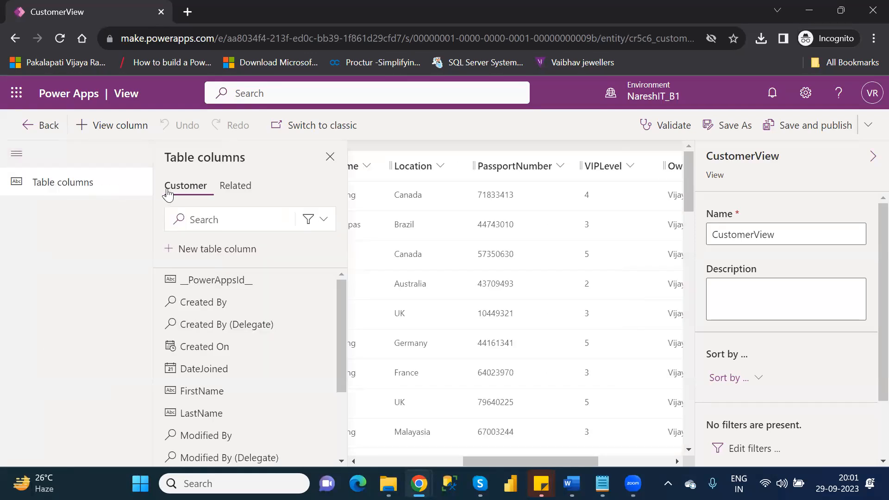
click(240, 191)
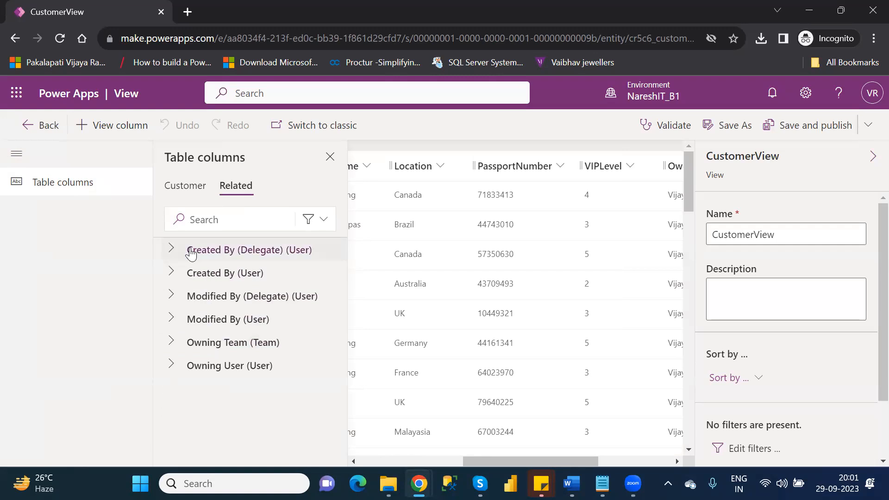
click(182, 190)
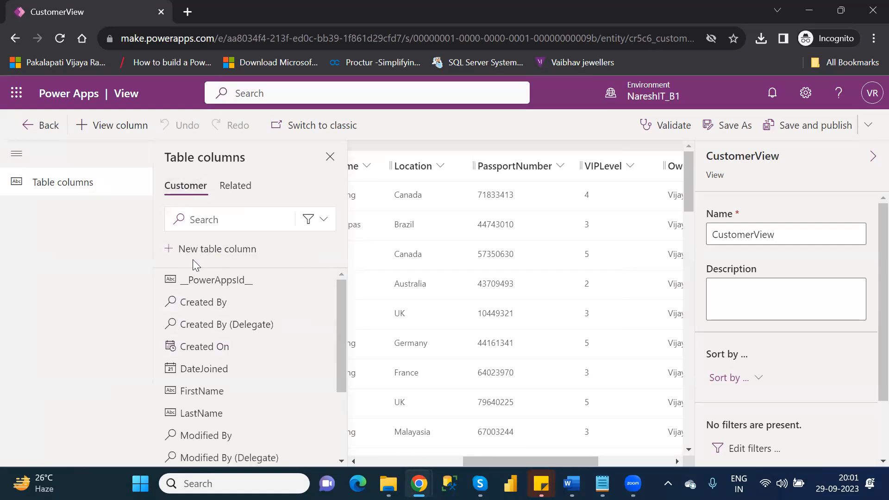
click(331, 155)
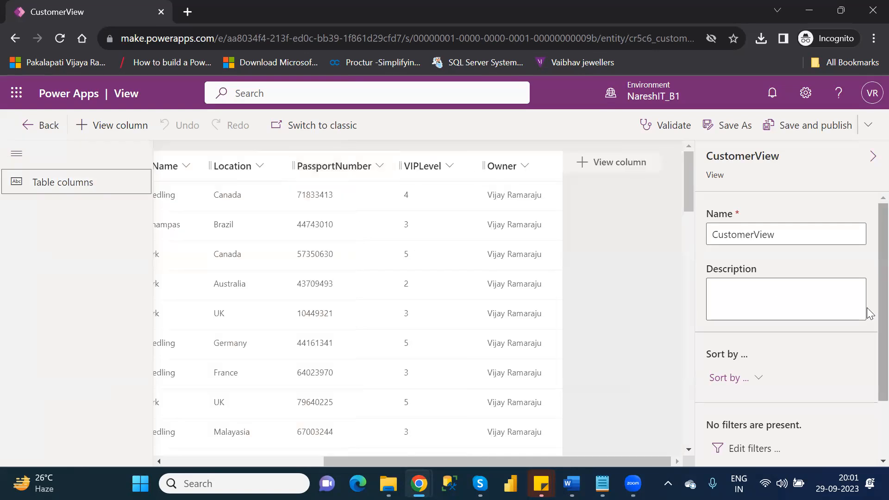
Sort CustomerView by CustomerNumber, toggling the direction to end on smaller to larger.
scroll(867, 334, down, 2)
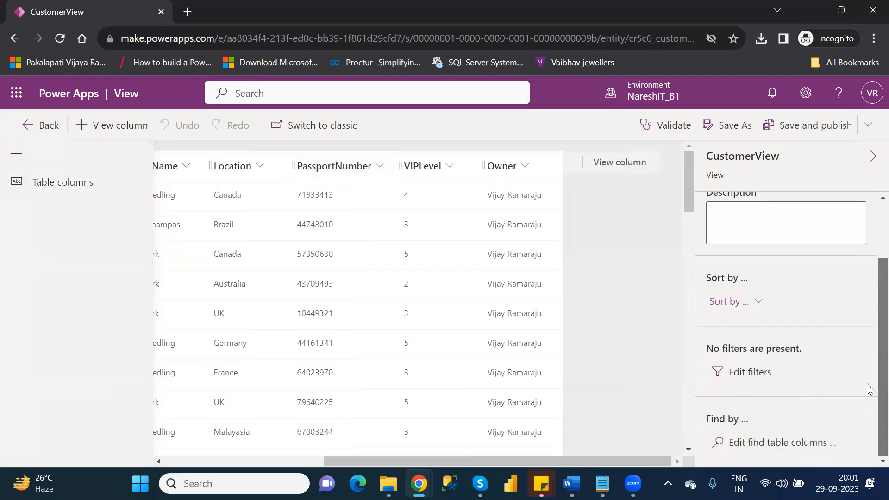
click(745, 305)
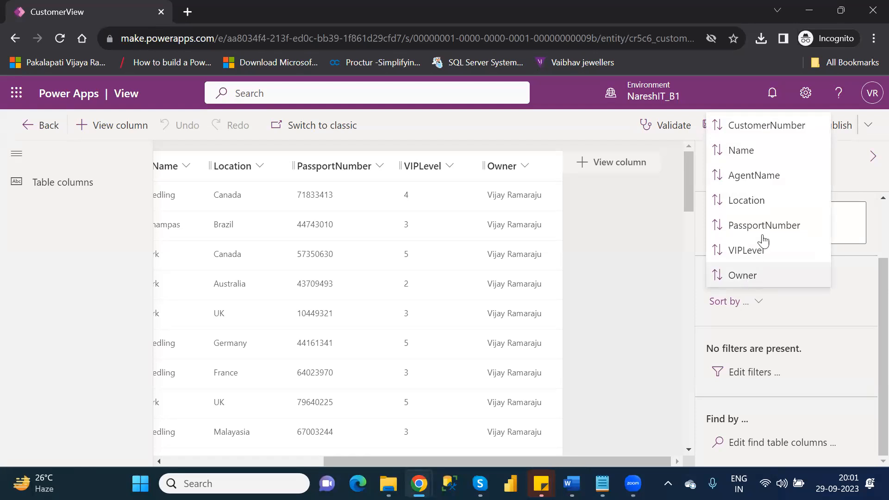
click(755, 134)
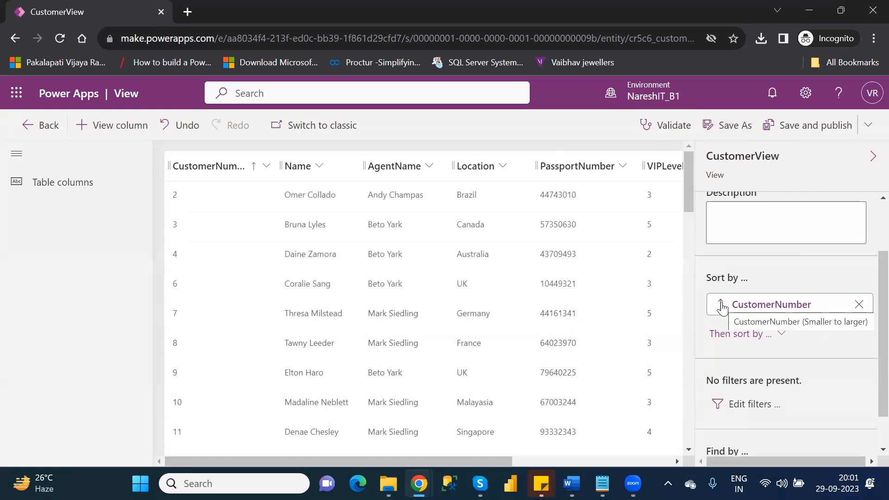
click(721, 306)
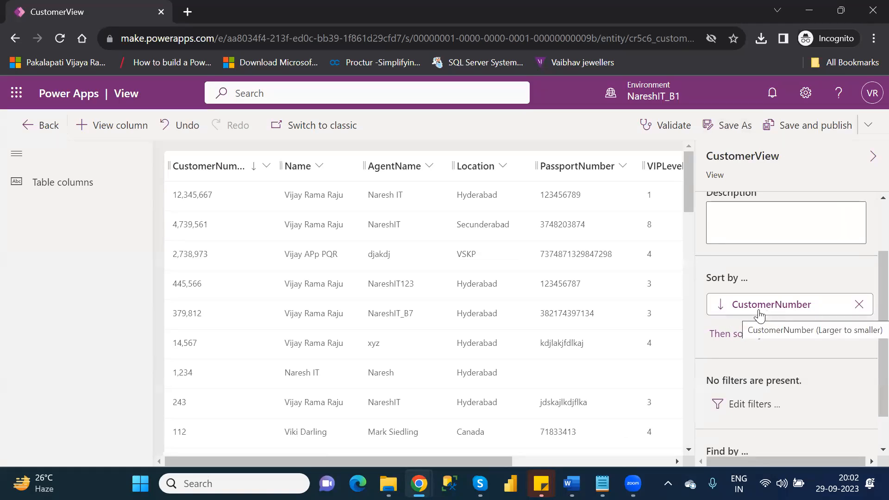
click(721, 305)
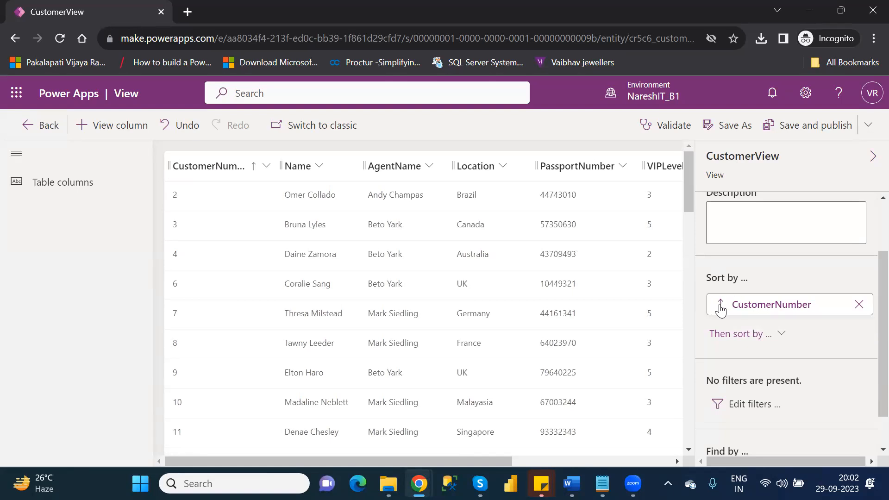
click(721, 305)
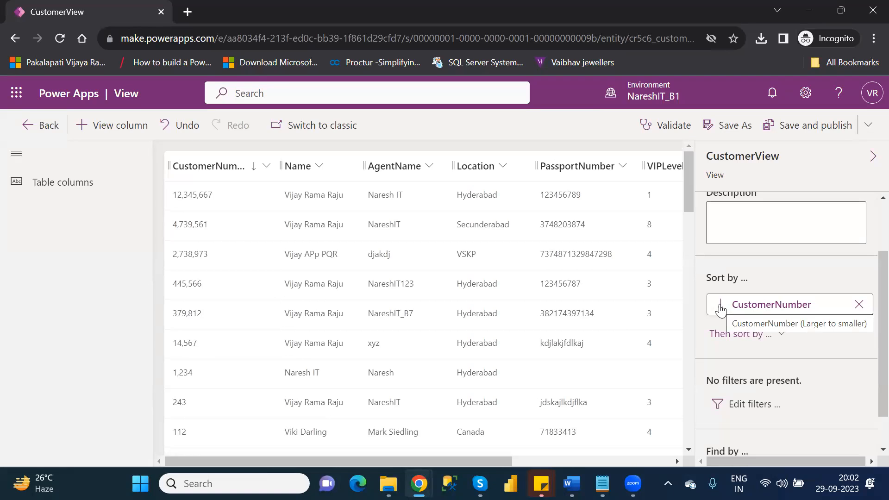
click(721, 306)
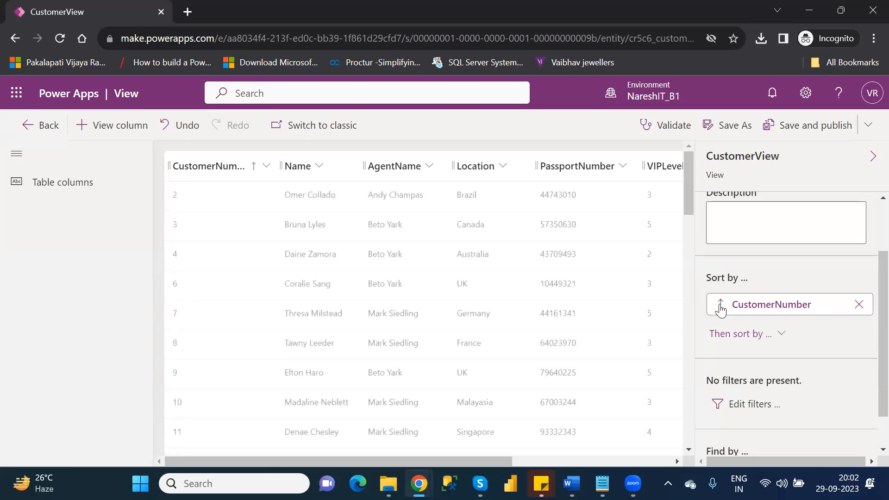
Save and publish CustomerView with its ascending CustomerNumber sort, then go back to the Customer views list.
click(808, 130)
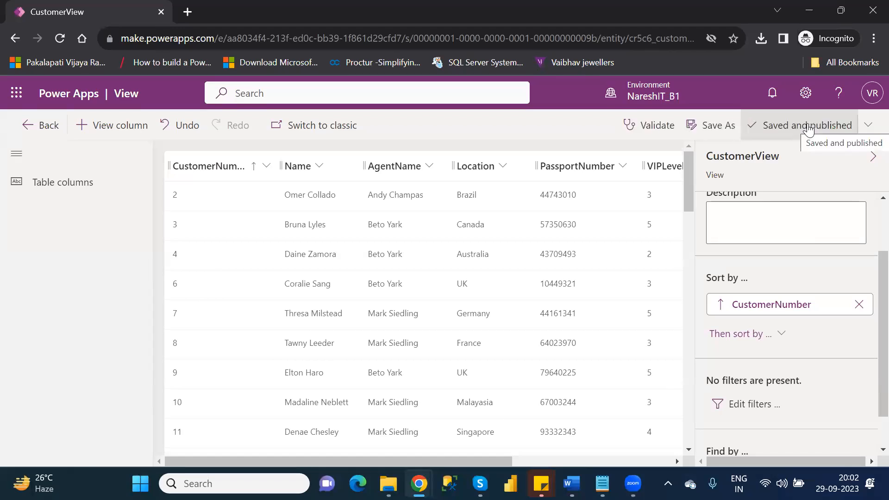
click(41, 127)
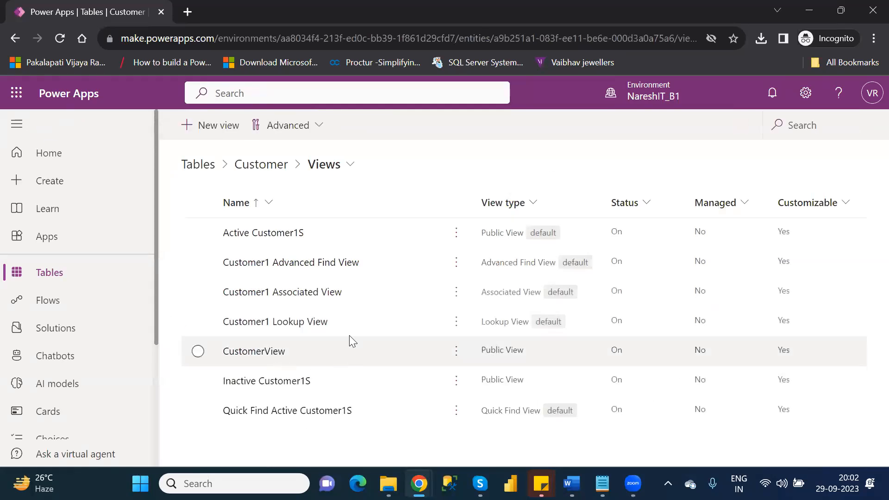
click(59, 40)
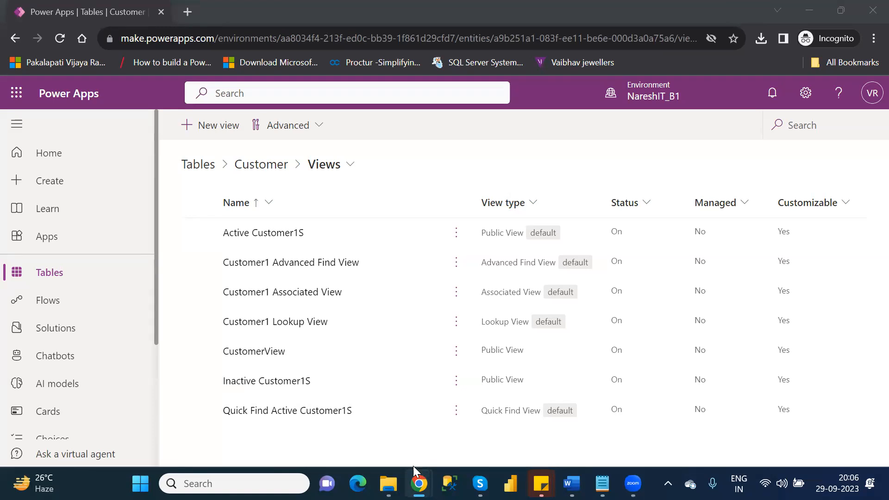
Open File Explorer and go from Downloads to the personal OneDrive folder with the Customers and Agents workbooks.
click(388, 484)
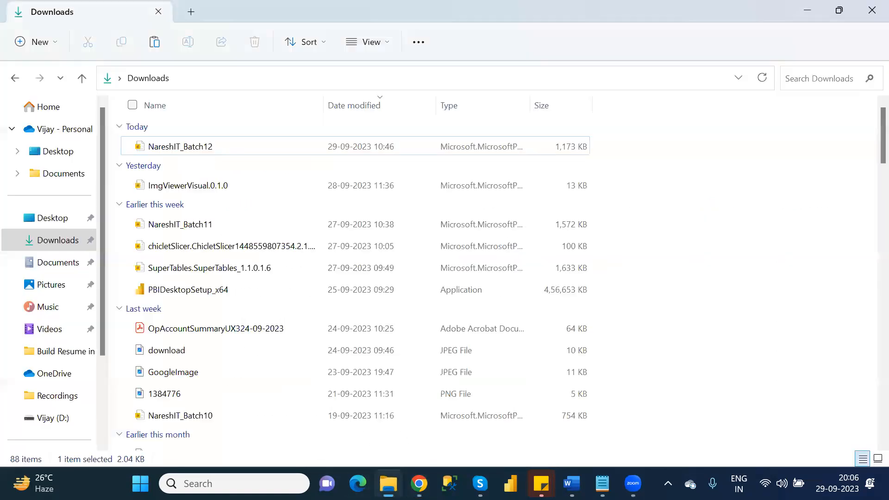
click(68, 248)
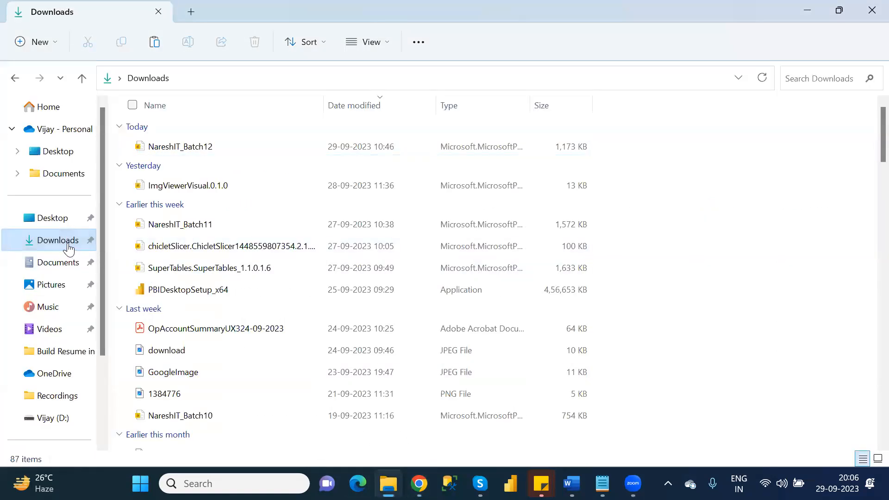
click(61, 132)
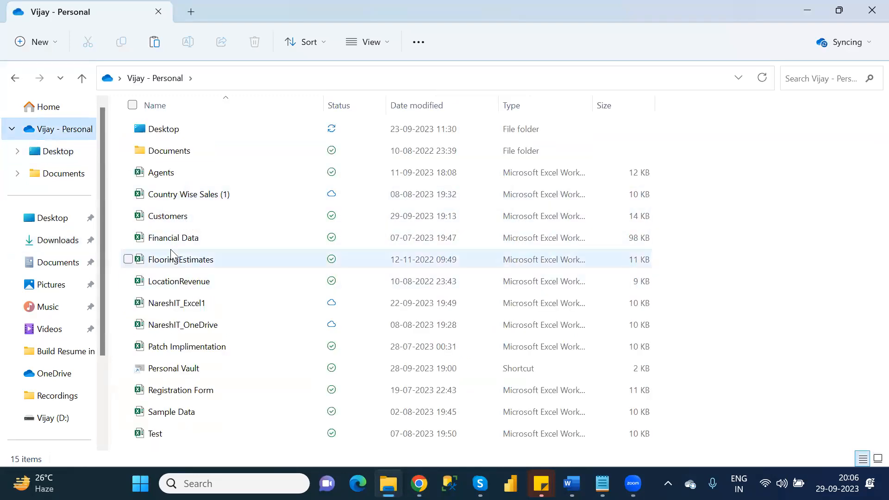
mouse_move(171, 253)
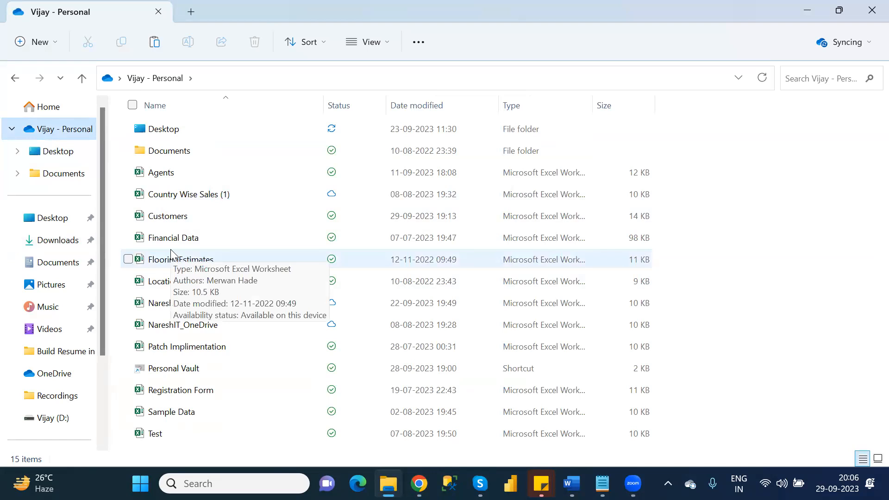
mouse_move(237, 354)
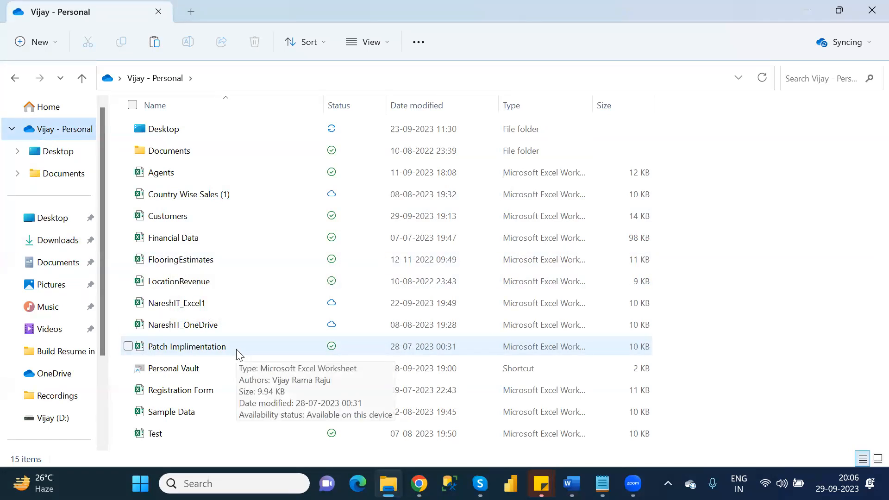